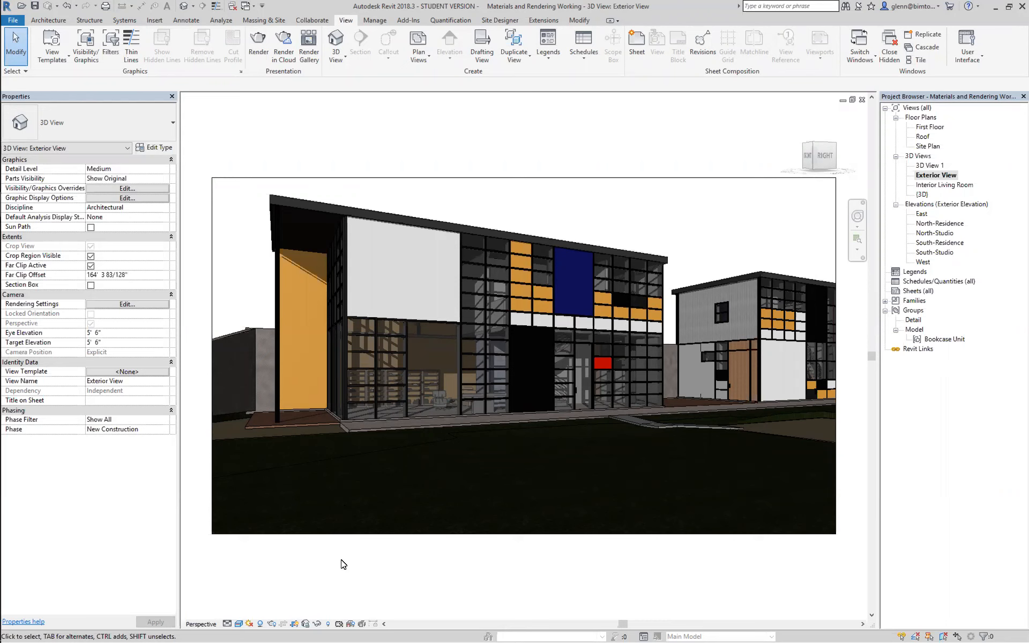
- Set the sun time for the exterior view to 11:09 AM in the sun settings
{"action": "left_click", "coordinate": [250, 624]}
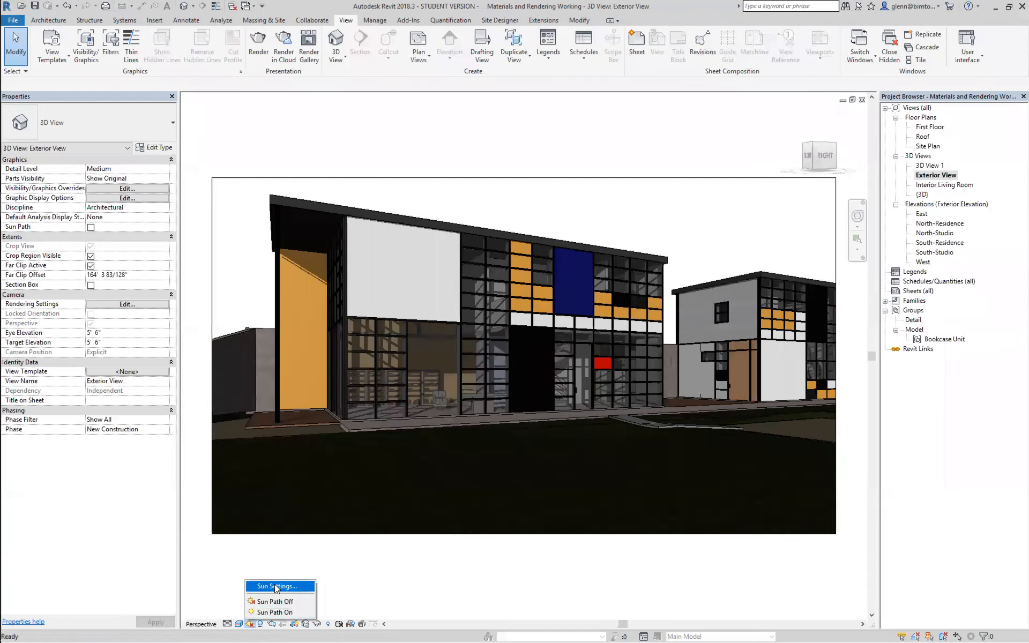
{"action": "left_click", "coordinate": [274, 585]}
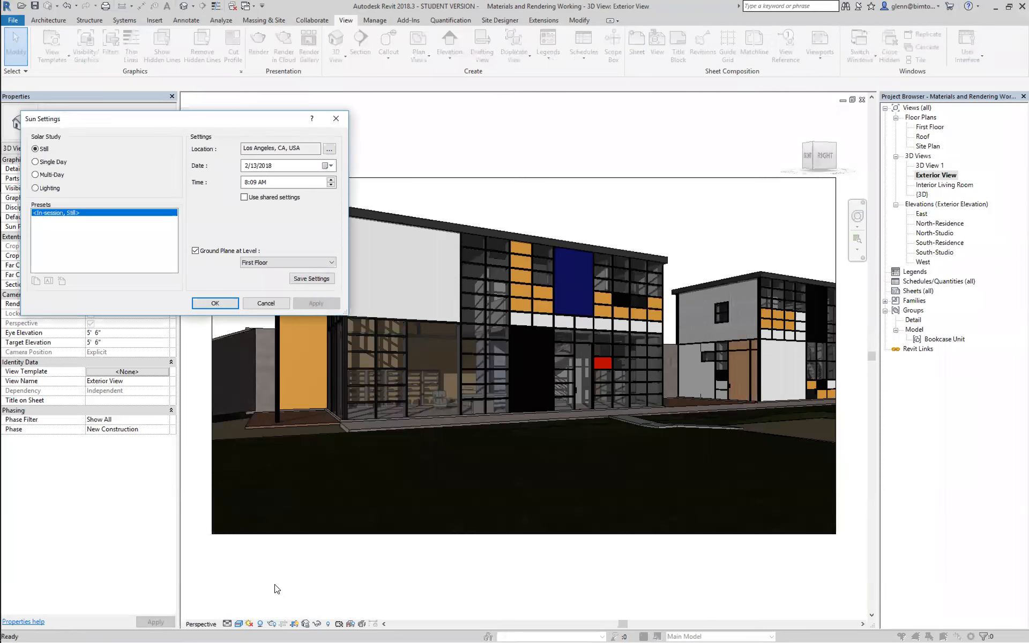
{"action": "left_click", "coordinate": [247, 183]}
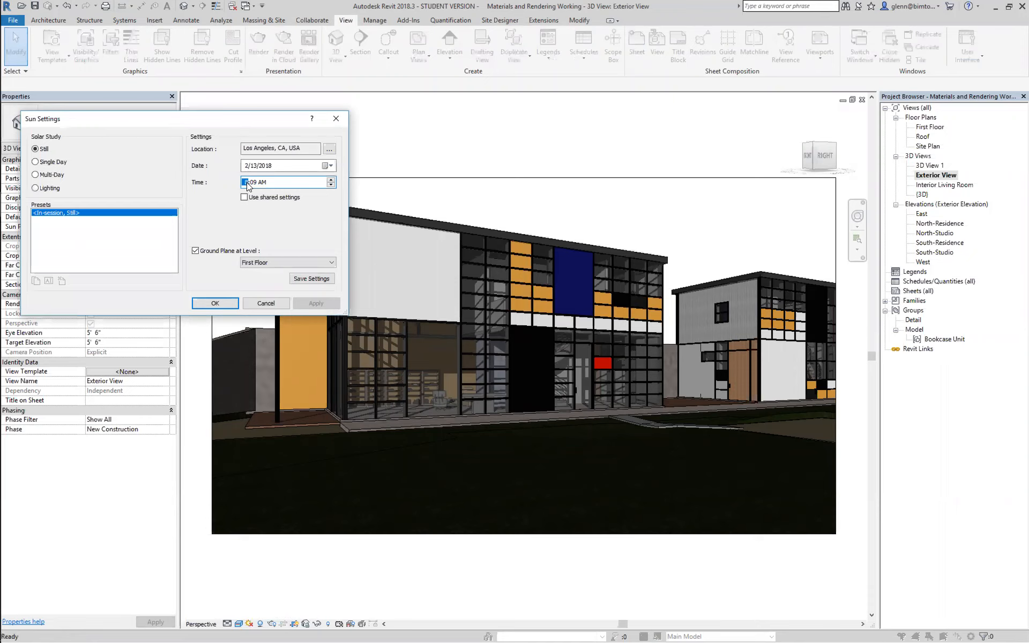
{"action": "type", "text": "11"}
{"action": "key", "text": "Tab"}
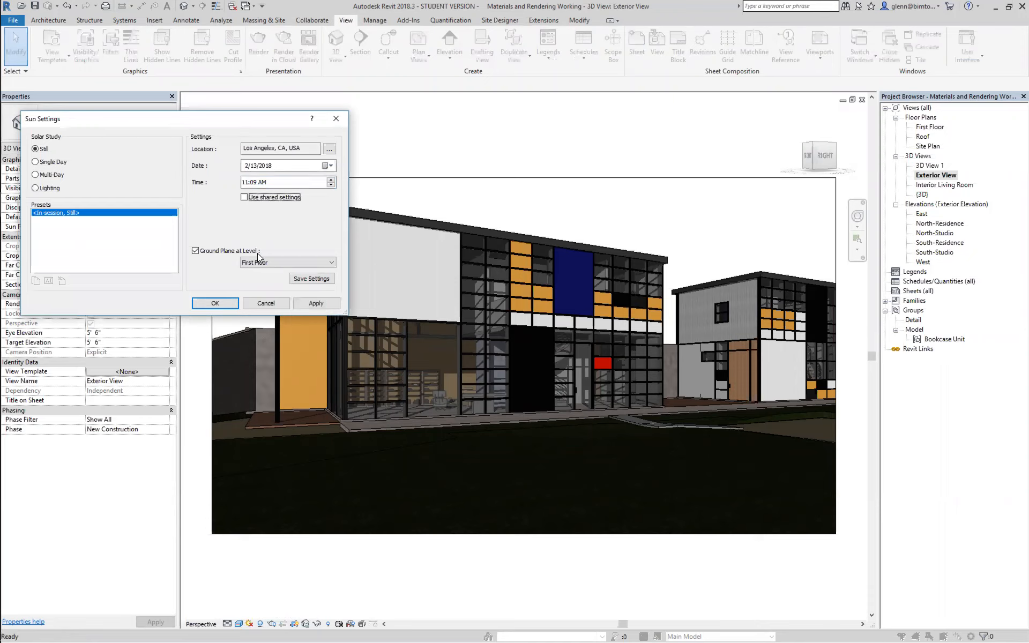
{"action": "left_click", "coordinate": [313, 303]}
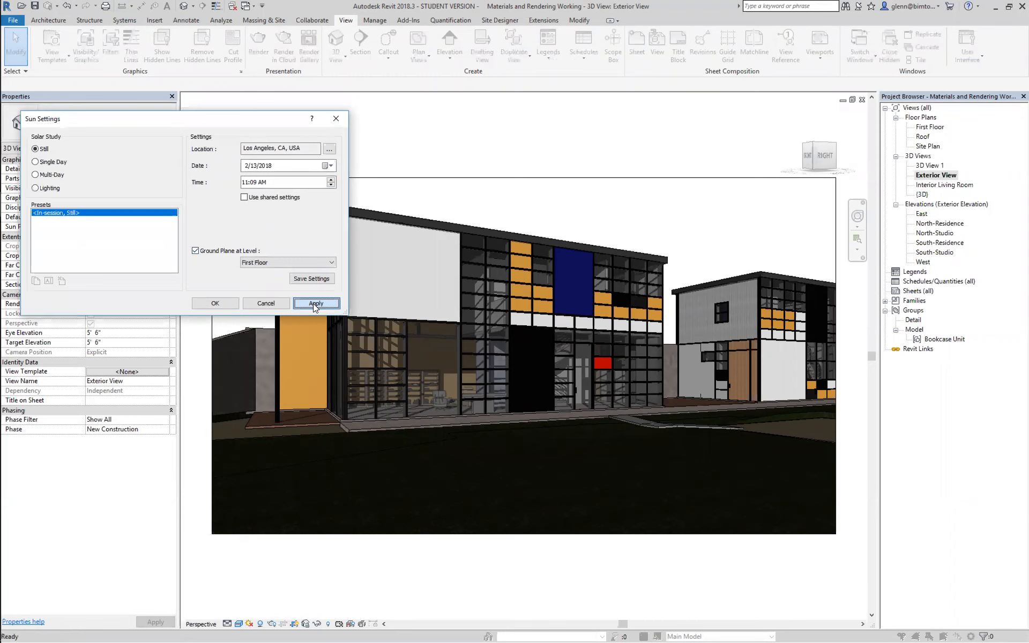
{"action": "left_click", "coordinate": [210, 303]}
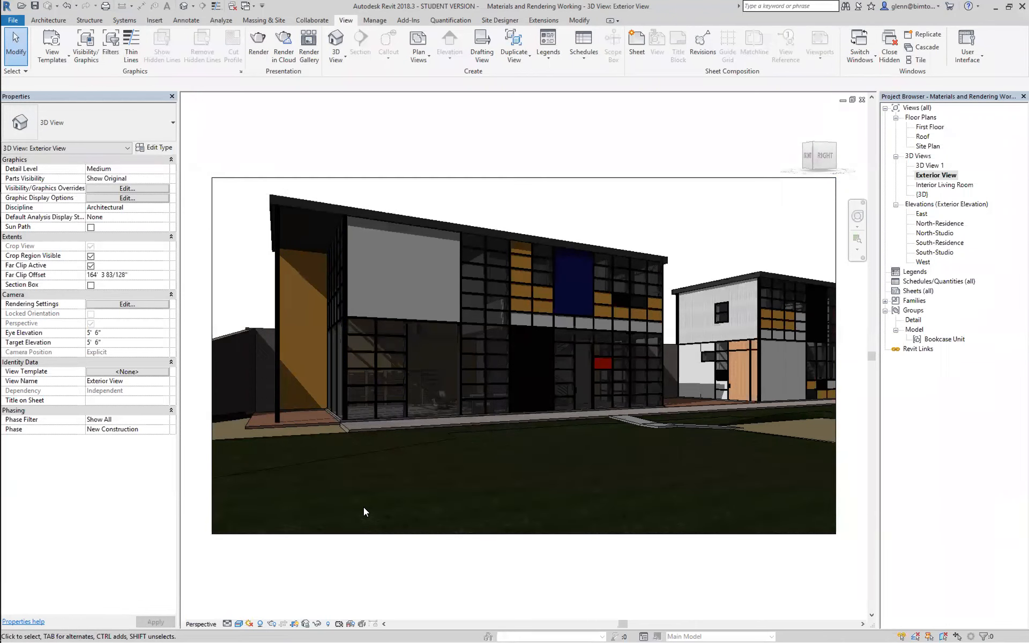
- Render the exterior view at Draft quality and screen resolution with the Sky: Few Clouds background
{"action": "left_click", "coordinate": [256, 46]}
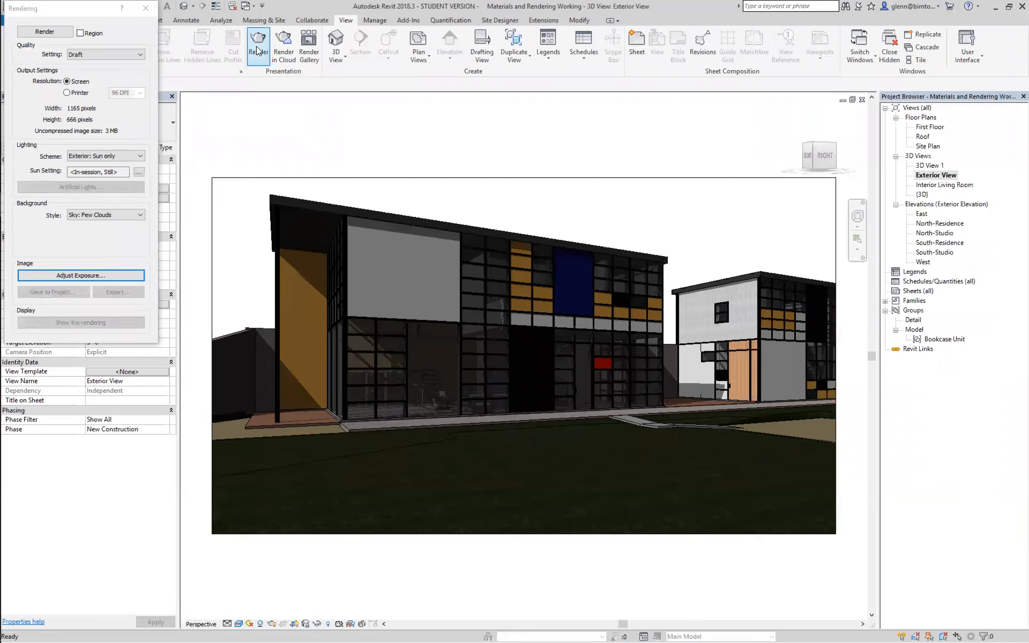
{"action": "left_click", "coordinate": [93, 56]}
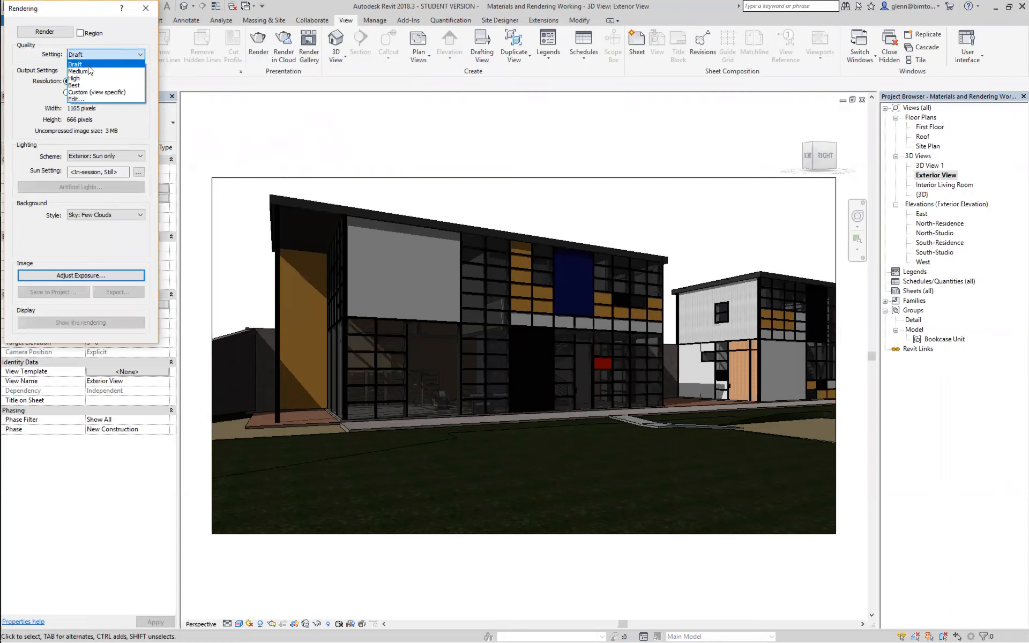
{"action": "left_click", "coordinate": [88, 65]}
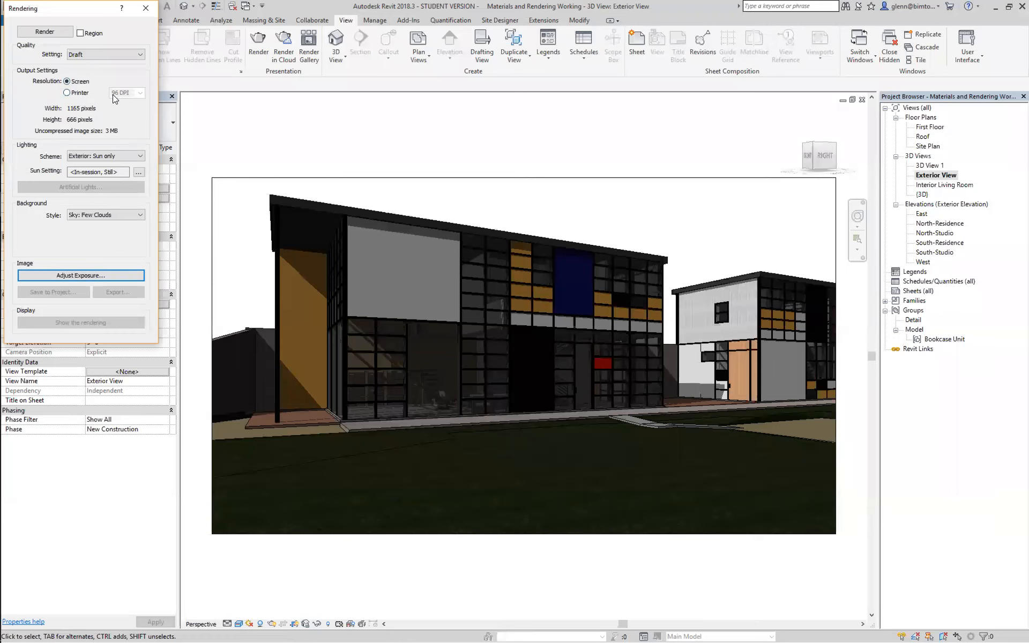
{"action": "left_click", "coordinate": [79, 91]}
{"action": "left_click", "coordinate": [67, 81]}
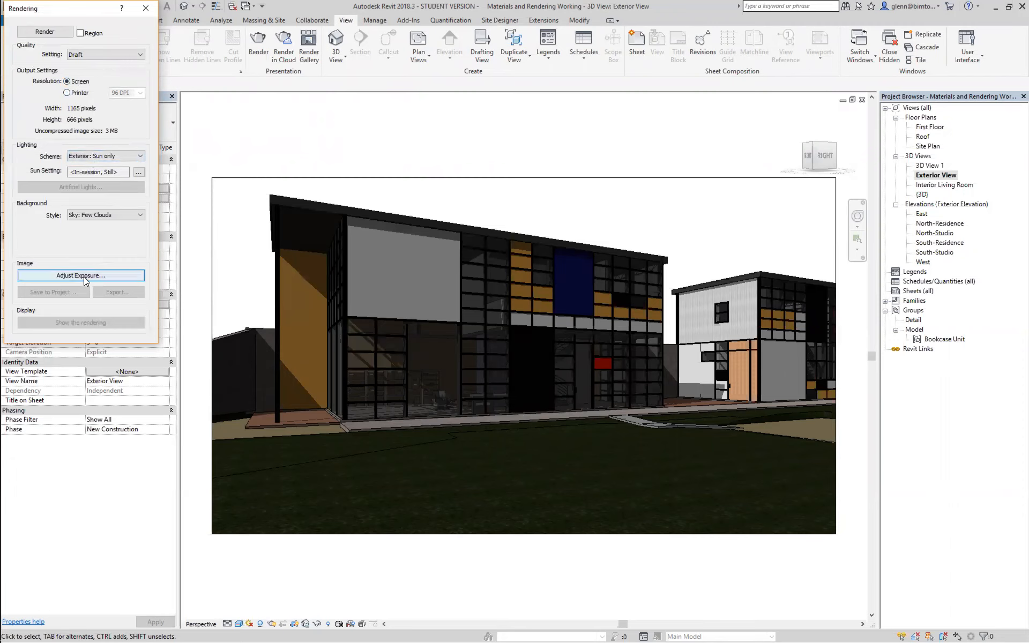
{"action": "left_click", "coordinate": [89, 217]}
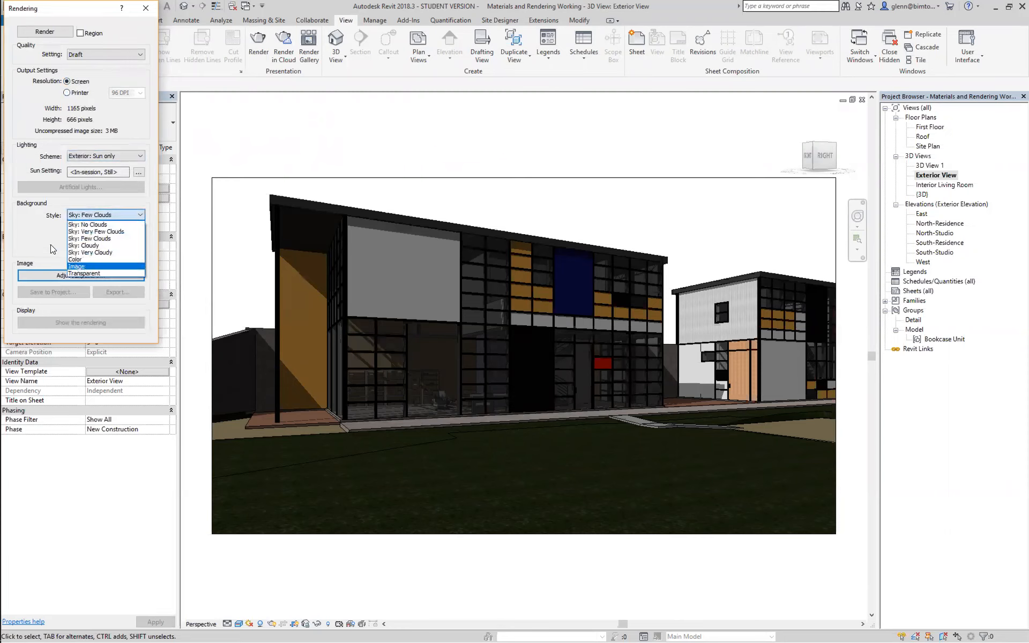
{"action": "left_click", "coordinate": [81, 239]}
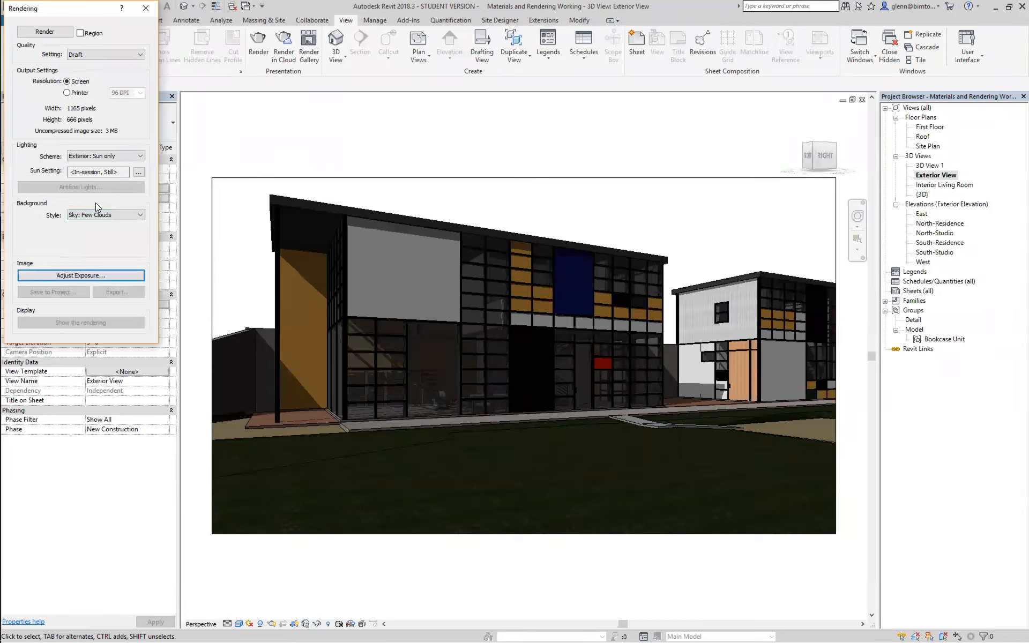
{"action": "left_click", "coordinate": [41, 34]}
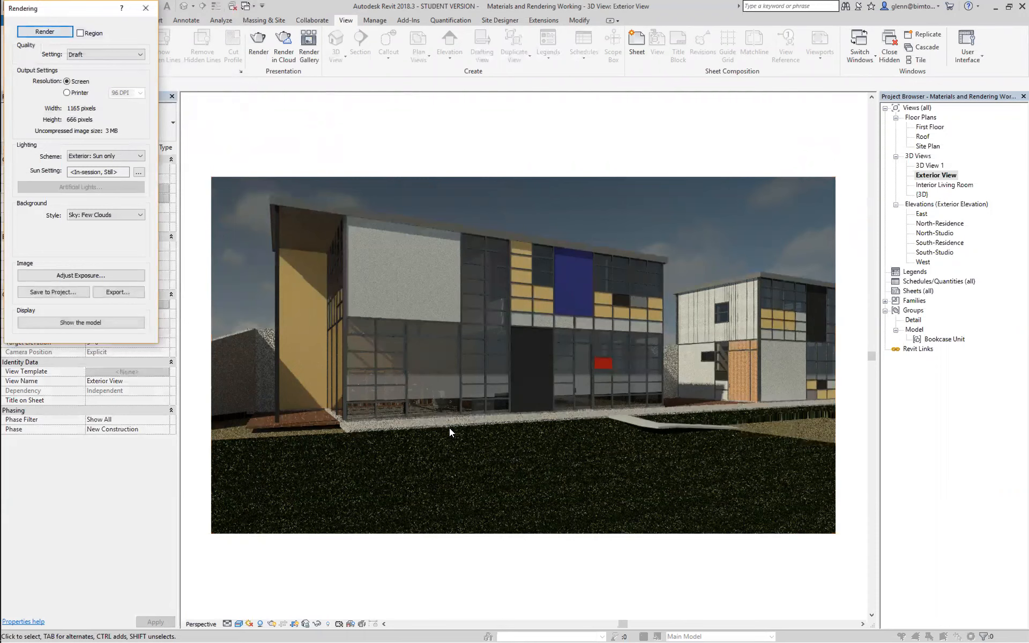
- Set the sun time's hour to 9 AM for the rendering, keep the Exterior: Sun only scheme, and render the view again
{"action": "left_click", "coordinate": [140, 157]}
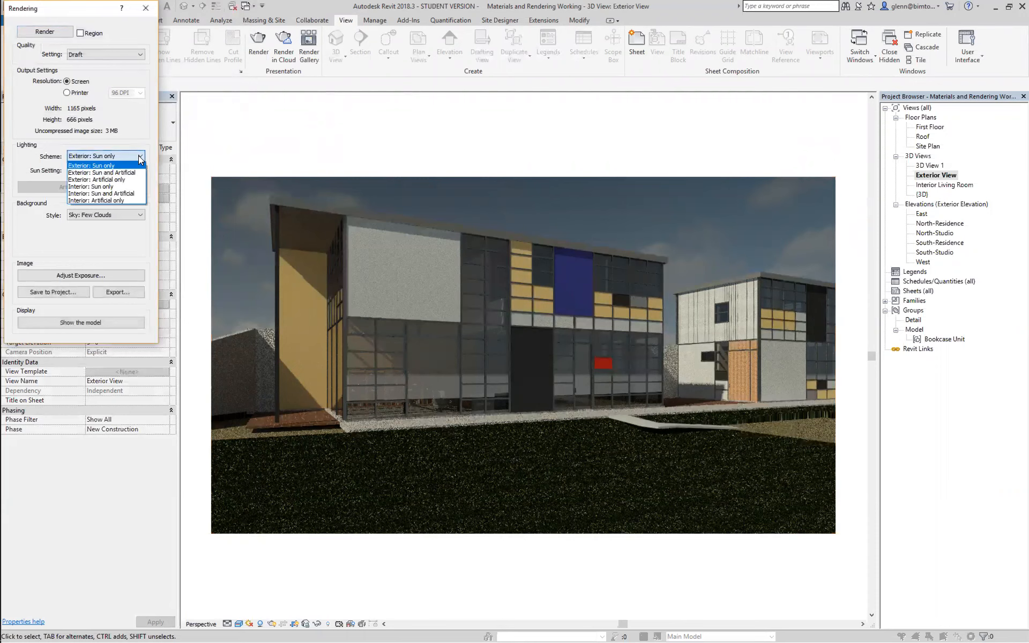
{"action": "left_click", "coordinate": [119, 157]}
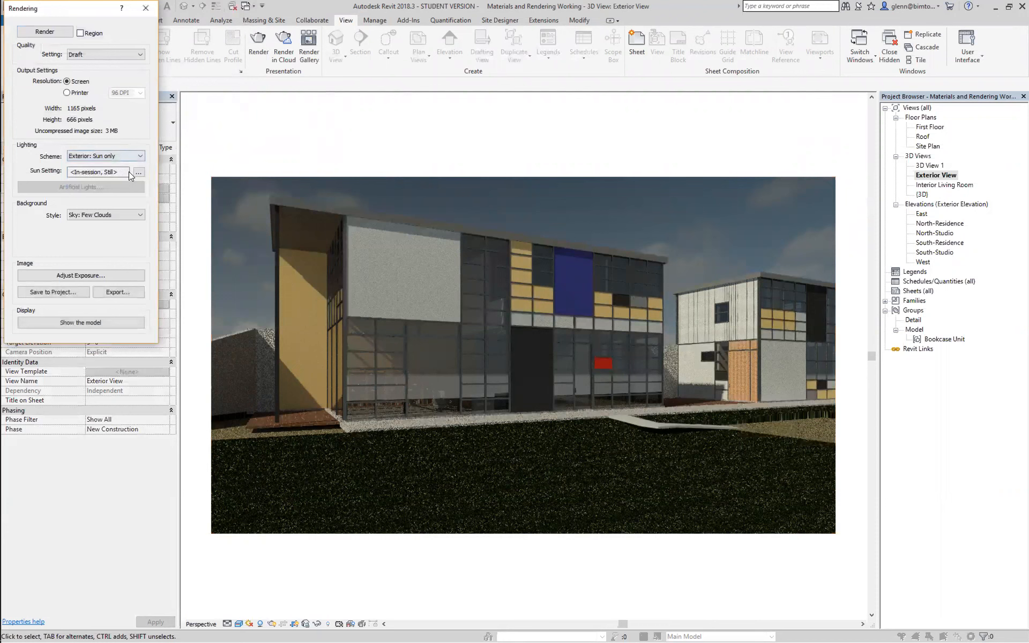
{"action": "left_click", "coordinate": [138, 172]}
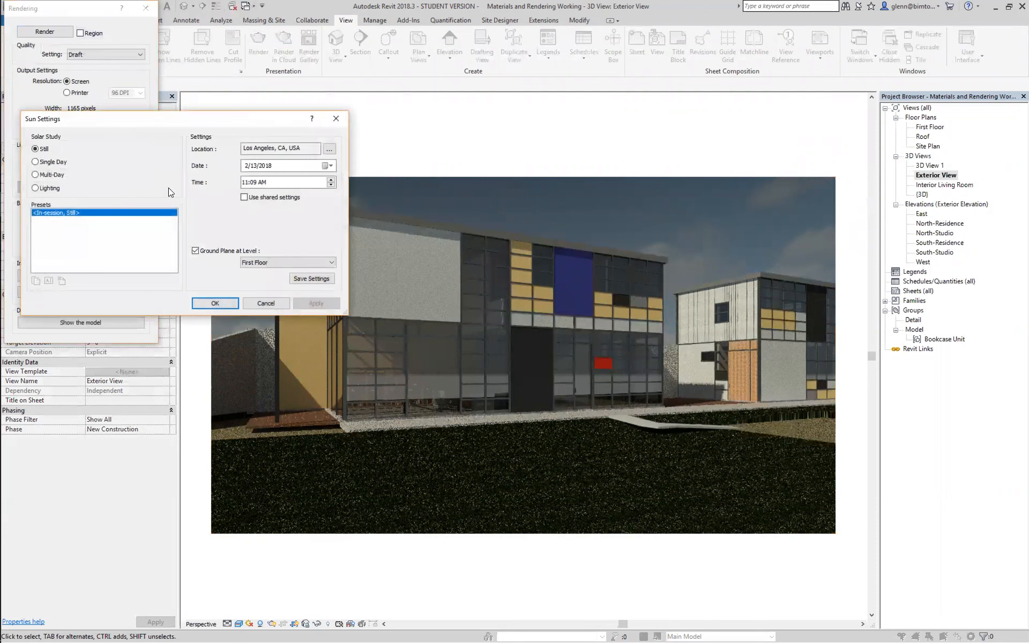
{"action": "left_click", "coordinate": [244, 184]}
{"action": "type", "text": "9"}
{"action": "left_click", "coordinate": [216, 303]}
{"action": "left_click", "coordinate": [63, 32]}
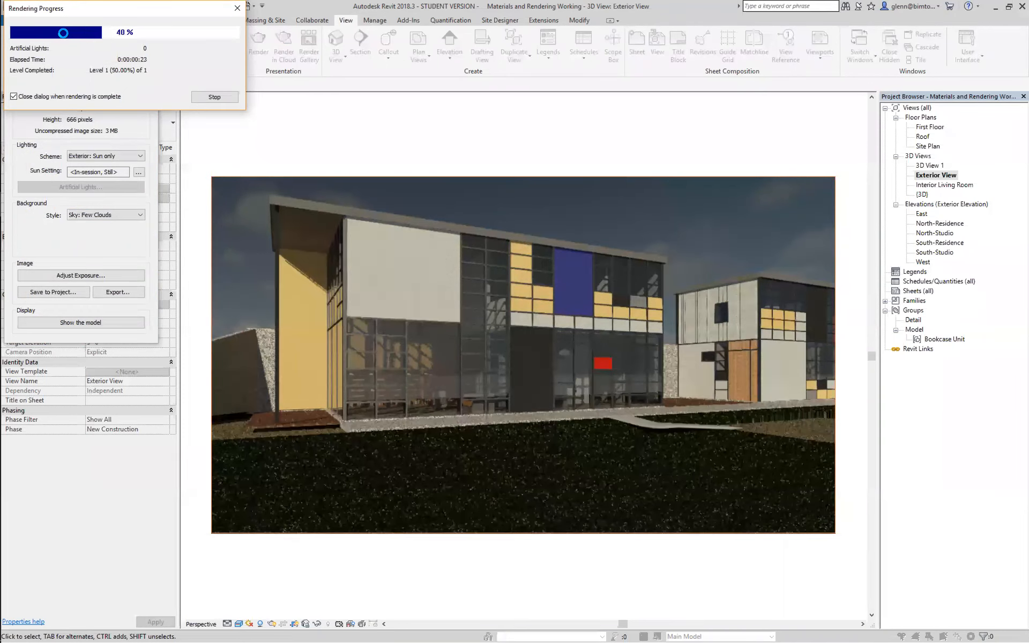
- Stop the draft rendering in progress and confirm the interruption
{"action": "left_click", "coordinate": [214, 97]}
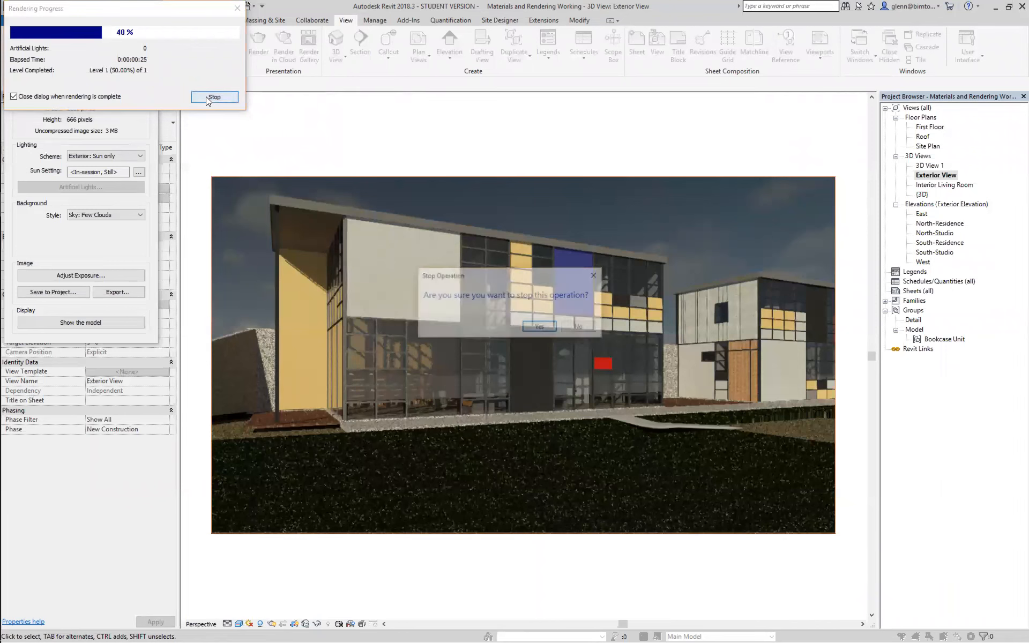
{"action": "left_click", "coordinate": [580, 328]}
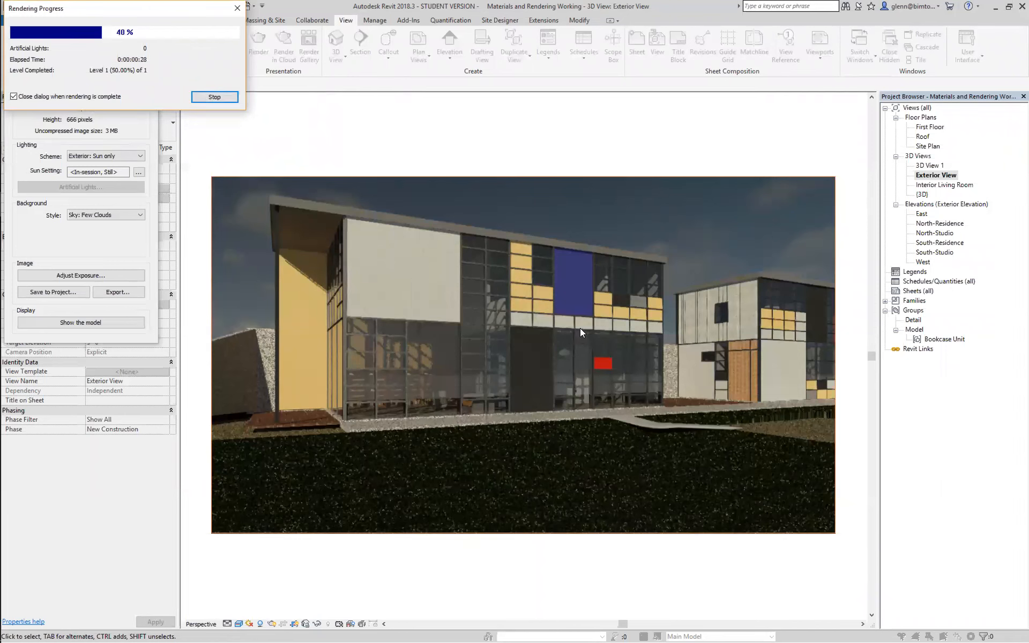
{"action": "left_click", "coordinate": [214, 97]}
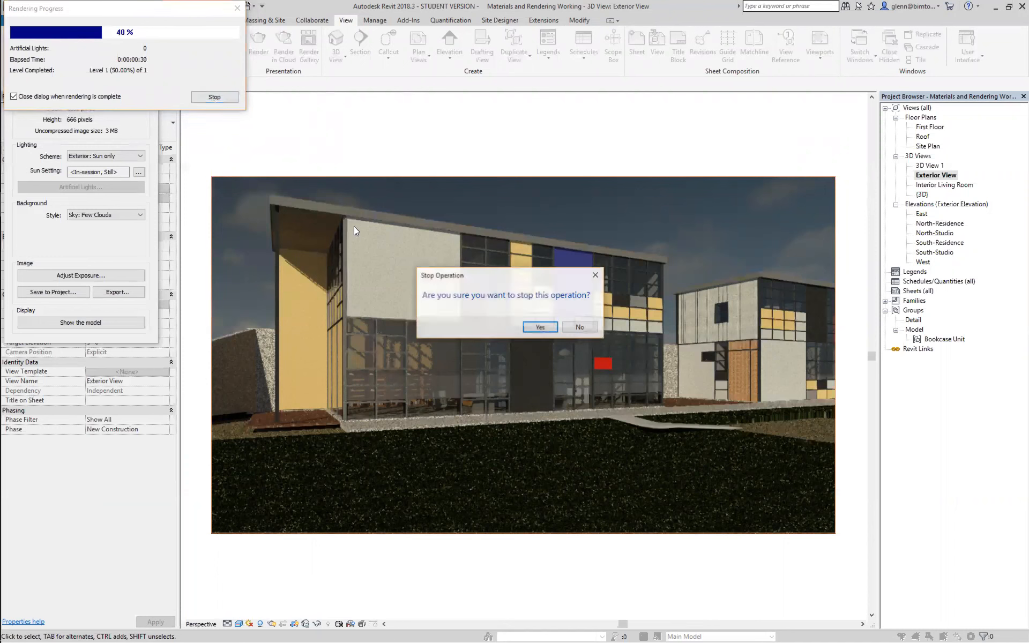
{"action": "left_click", "coordinate": [540, 326]}
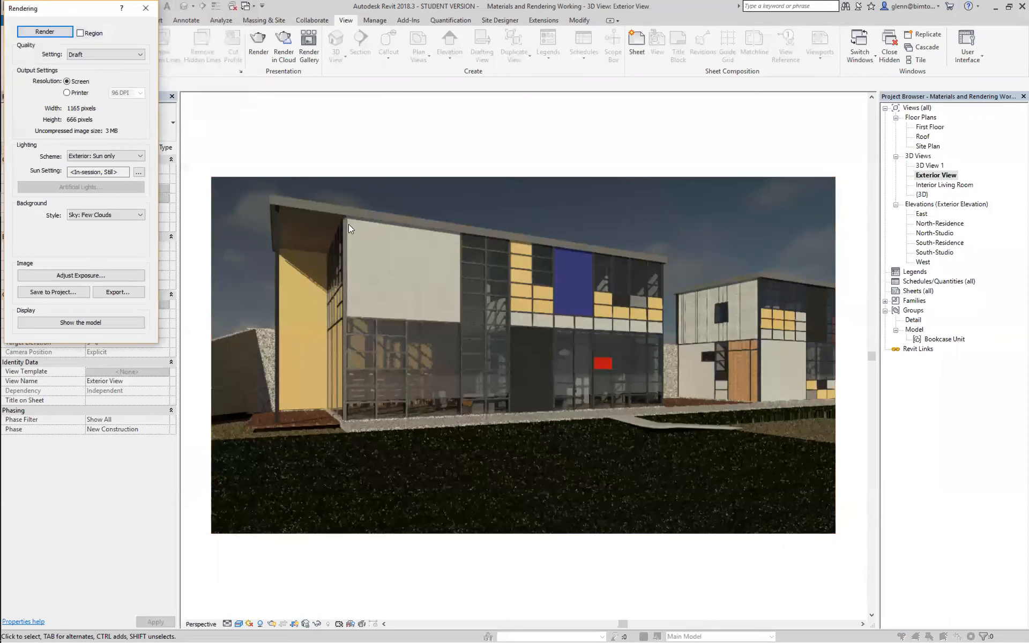
- Render the exterior view at Medium quality and stop the rendering partway through
{"action": "left_click", "coordinate": [81, 52]}
{"action": "left_click", "coordinate": [81, 72]}
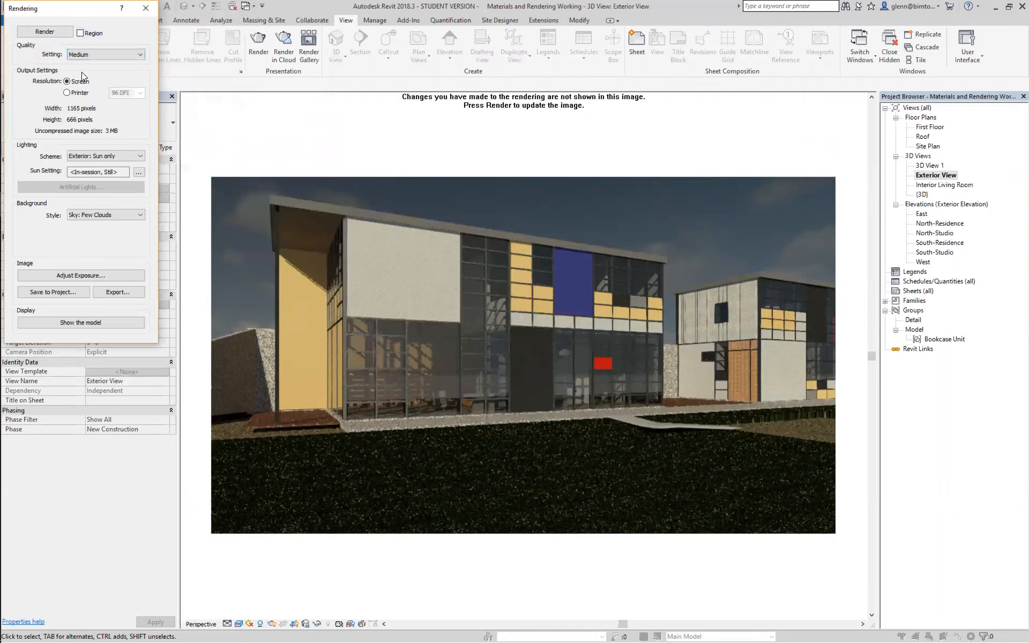
{"action": "left_click", "coordinate": [45, 32]}
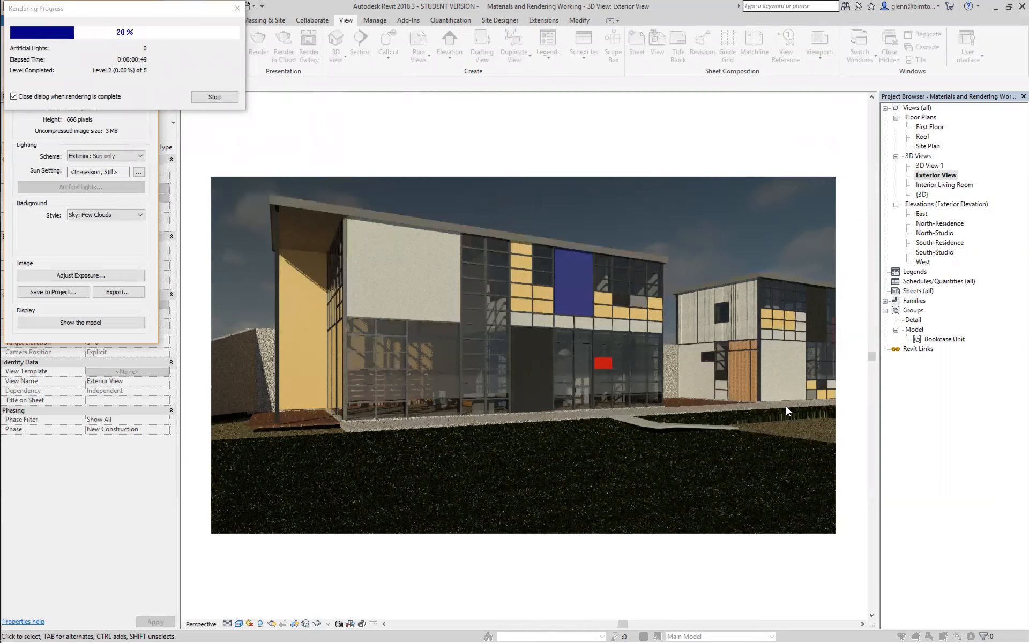
{"action": "left_click", "coordinate": [214, 97]}
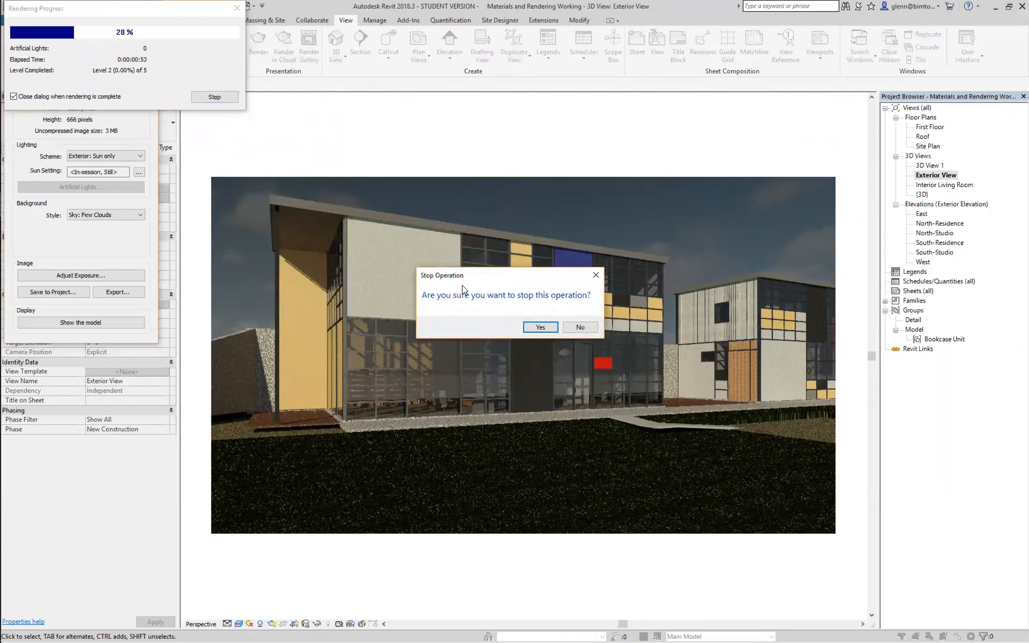
{"action": "left_click", "coordinate": [540, 322]}
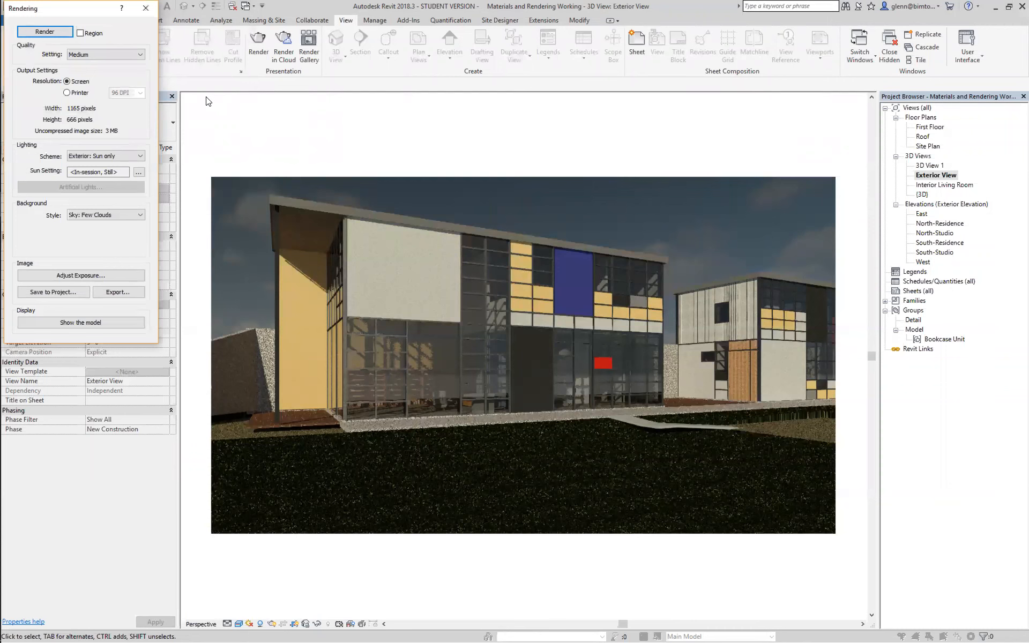
- Save the rendered image to the project as Exterior View_1 and expand the project's renderings
{"action": "left_click", "coordinate": [66, 291]}
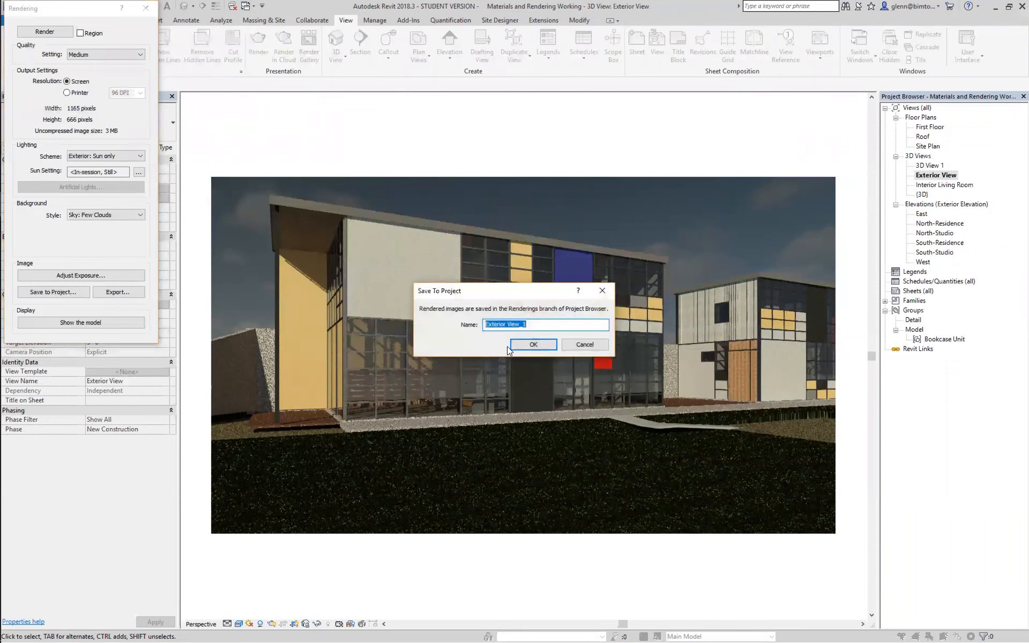
{"action": "left_click", "coordinate": [520, 346]}
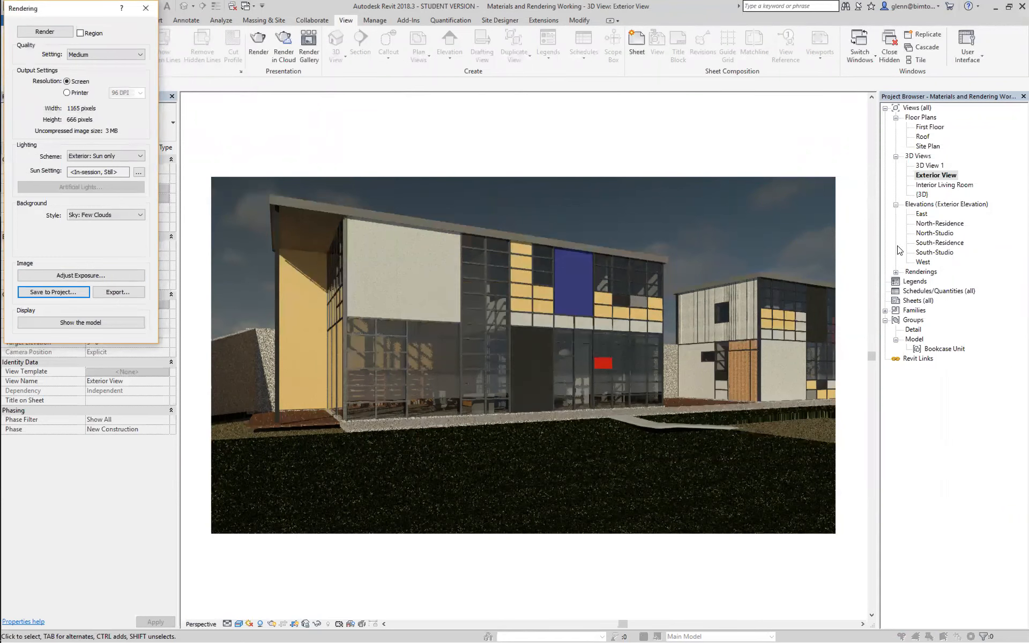
{"action": "left_click", "coordinate": [895, 273]}
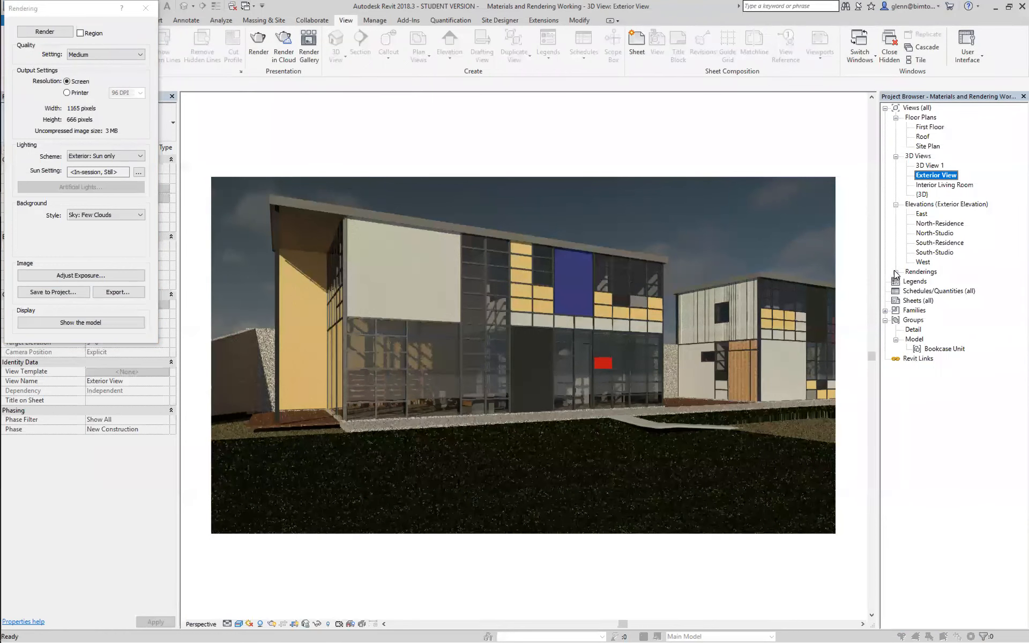
{"action": "left_click", "coordinate": [895, 272]}
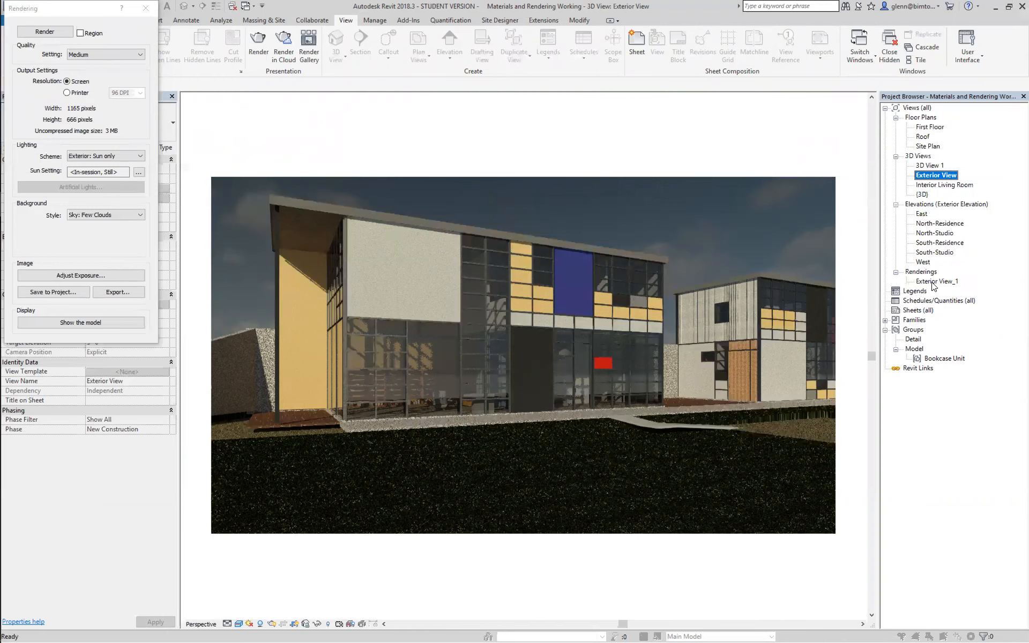
- Dismiss the image export without saving, display the model instead of the rendering, and close the rendering dialog
{"action": "left_click", "coordinate": [123, 294]}
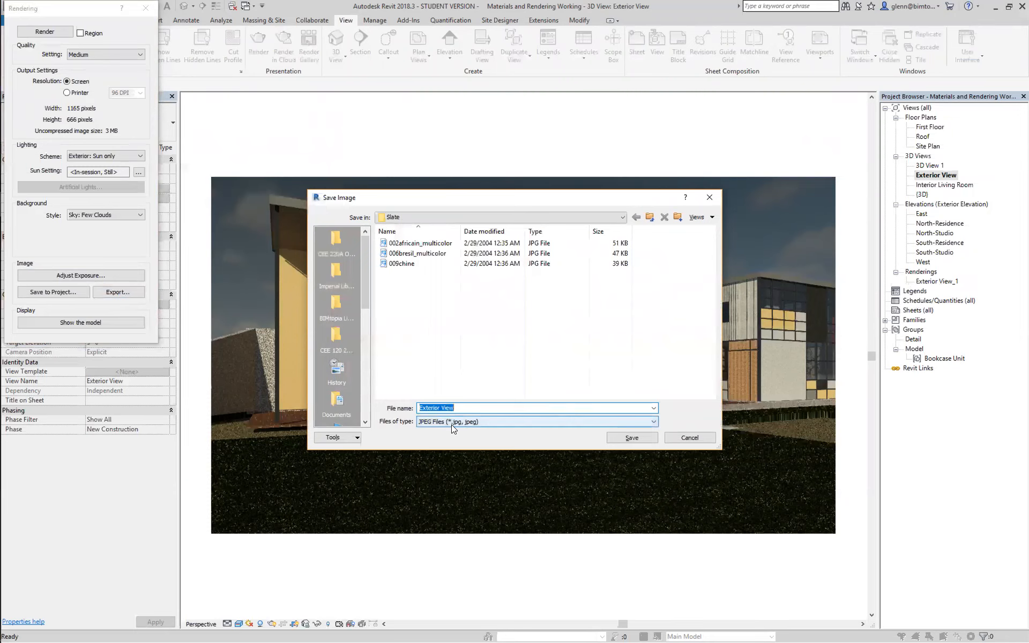
{"action": "left_click", "coordinate": [681, 437]}
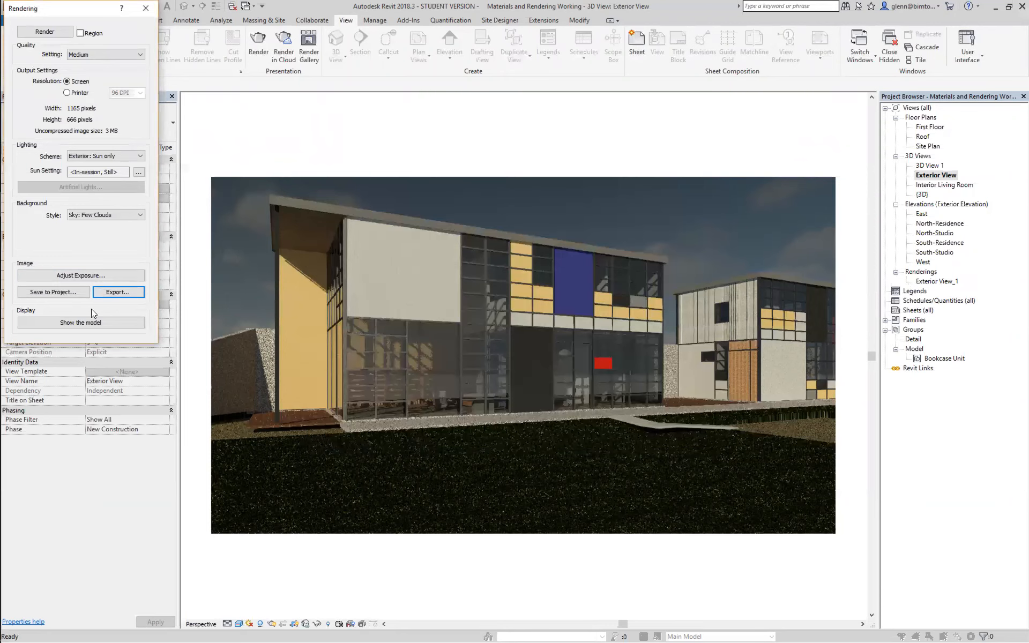
{"action": "left_click", "coordinate": [85, 324]}
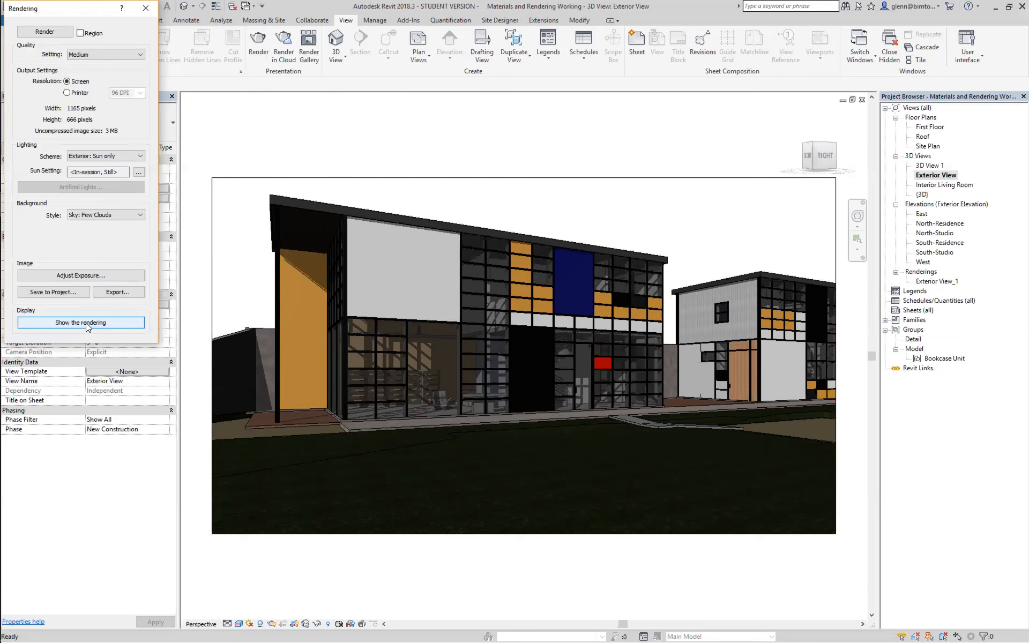
{"action": "left_click", "coordinate": [145, 8]}
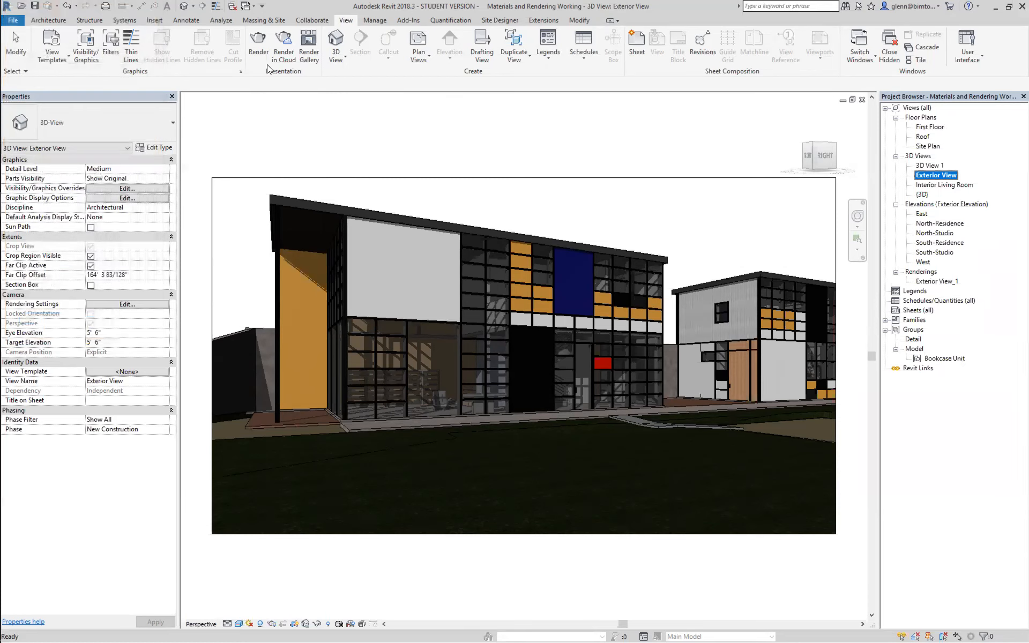
- Open the Interior Living Room view and set its rendering lighting scheme to Interior: Sun only
{"action": "double_click", "coordinate": [932, 186]}
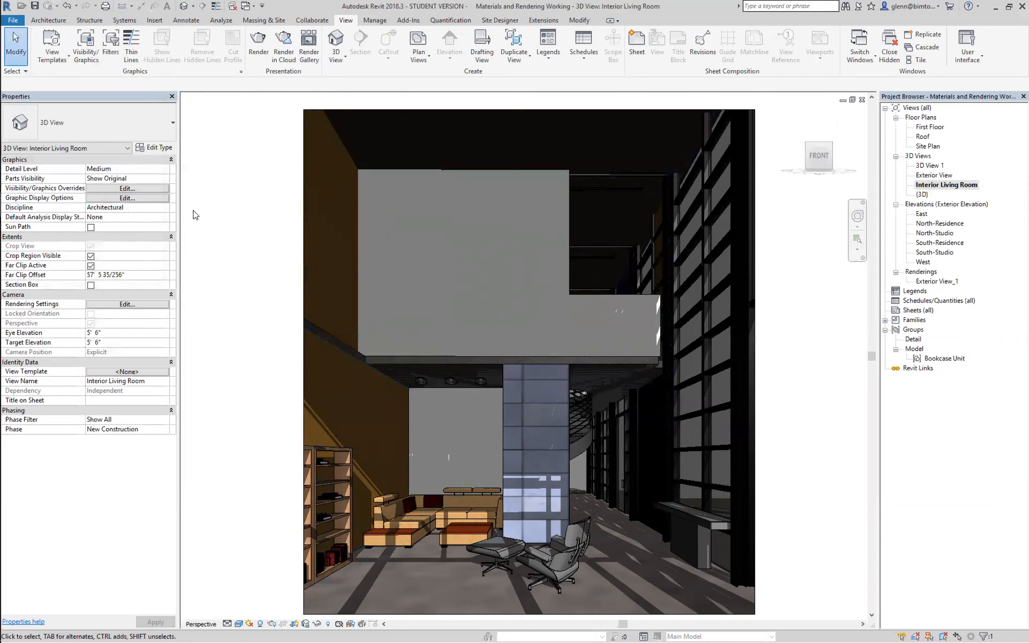
{"action": "left_click", "coordinate": [145, 307]}
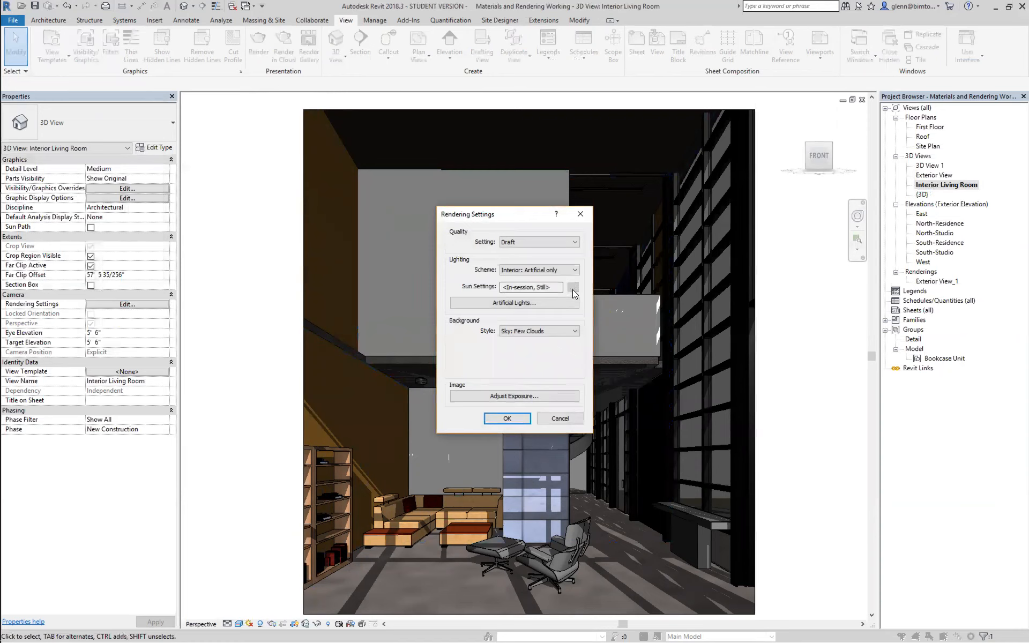
{"action": "left_click", "coordinate": [573, 271]}
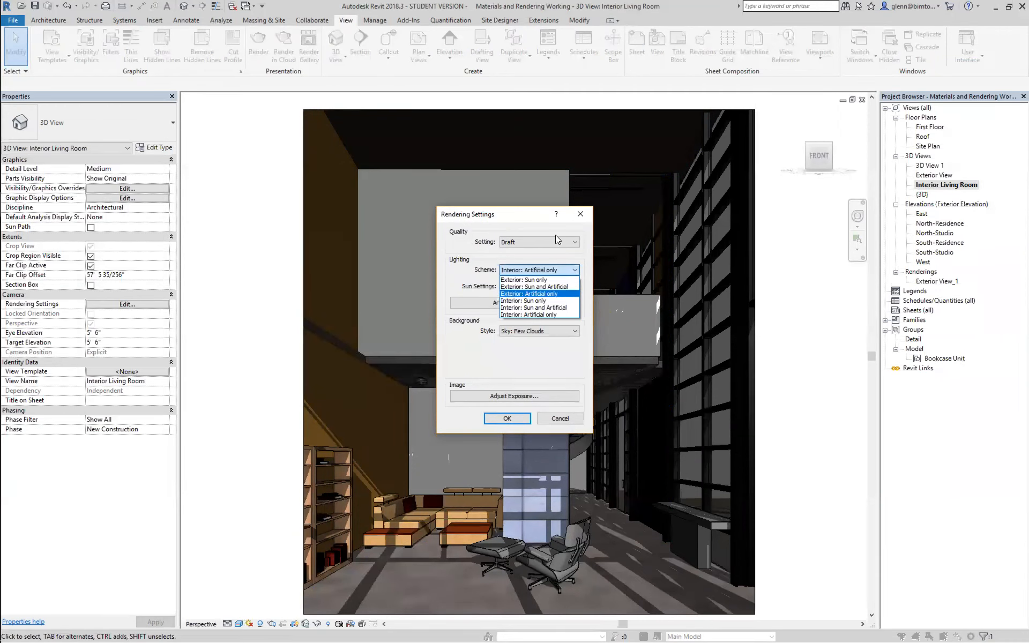
{"action": "left_click", "coordinate": [545, 303]}
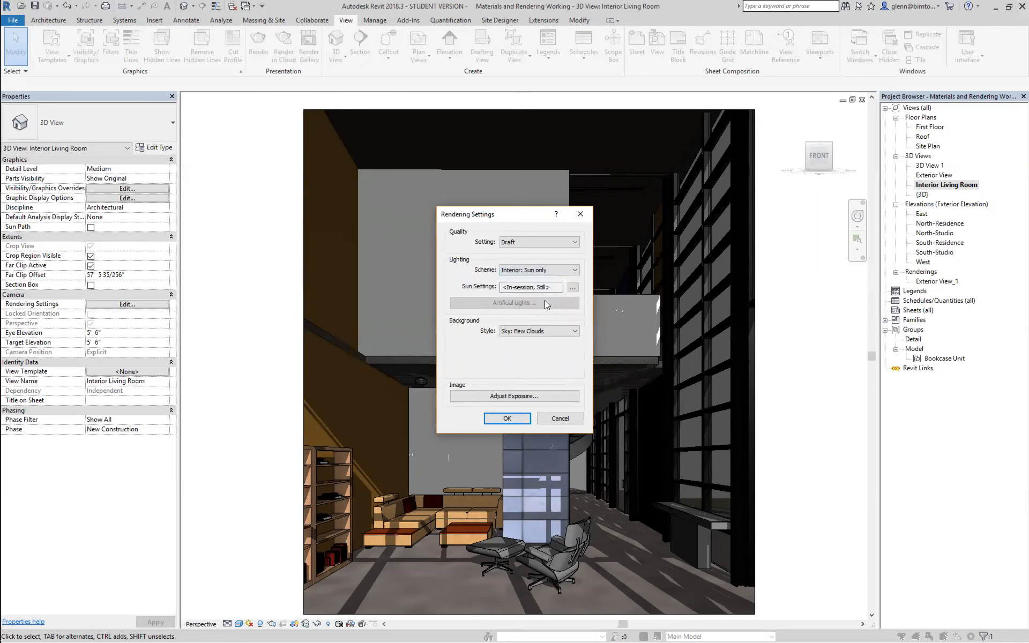
- Change the time of day in the view's sun settings and accept the rendering settings
{"action": "left_click", "coordinate": [572, 287]}
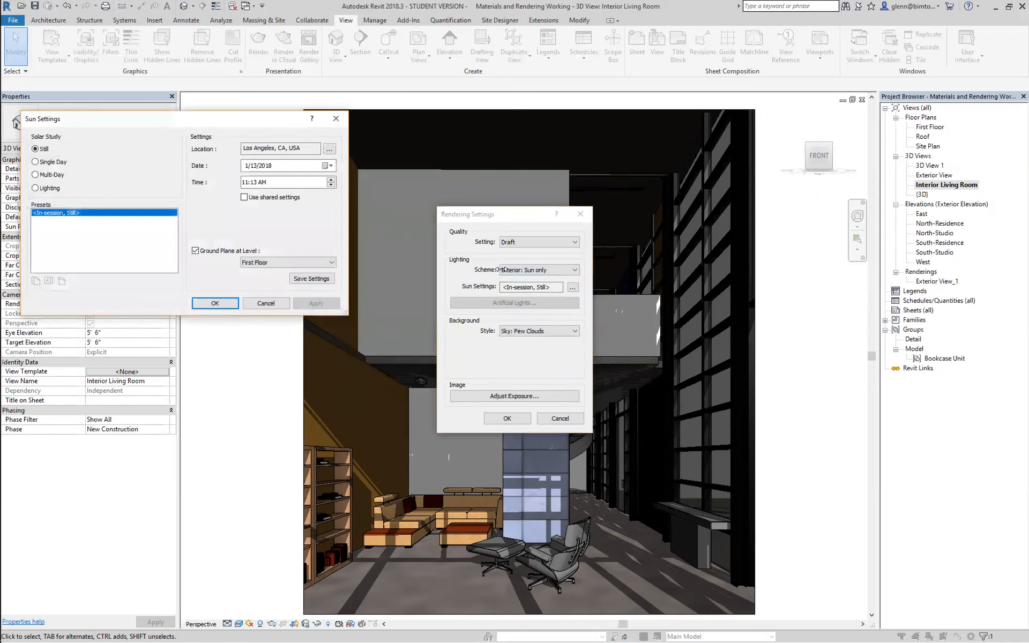
{"action": "left_click", "coordinate": [244, 182]}
{"action": "left_click", "coordinate": [219, 301]}
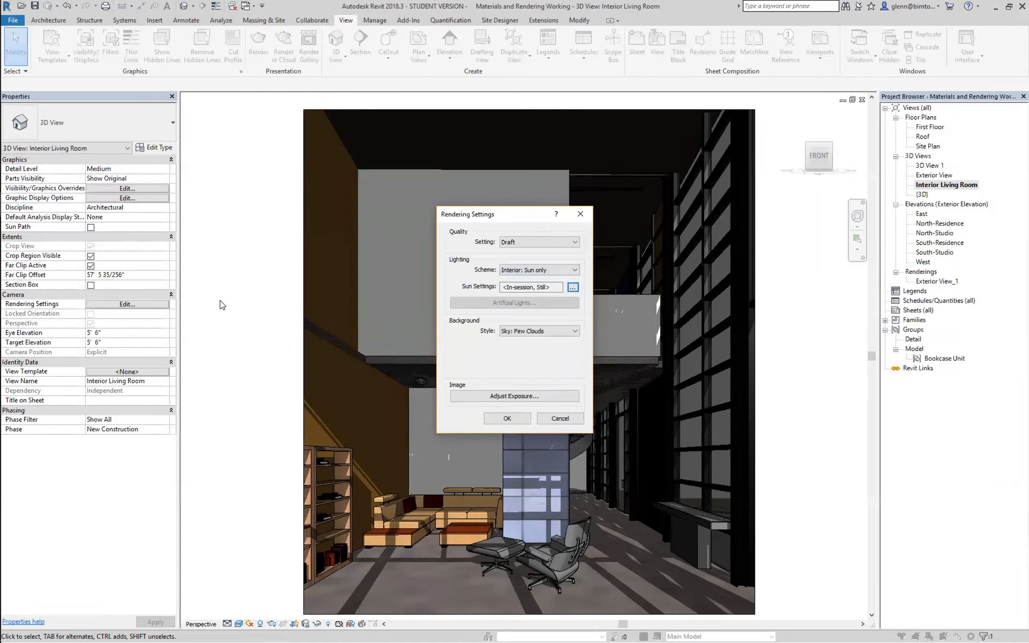
{"action": "left_click", "coordinate": [506, 418]}
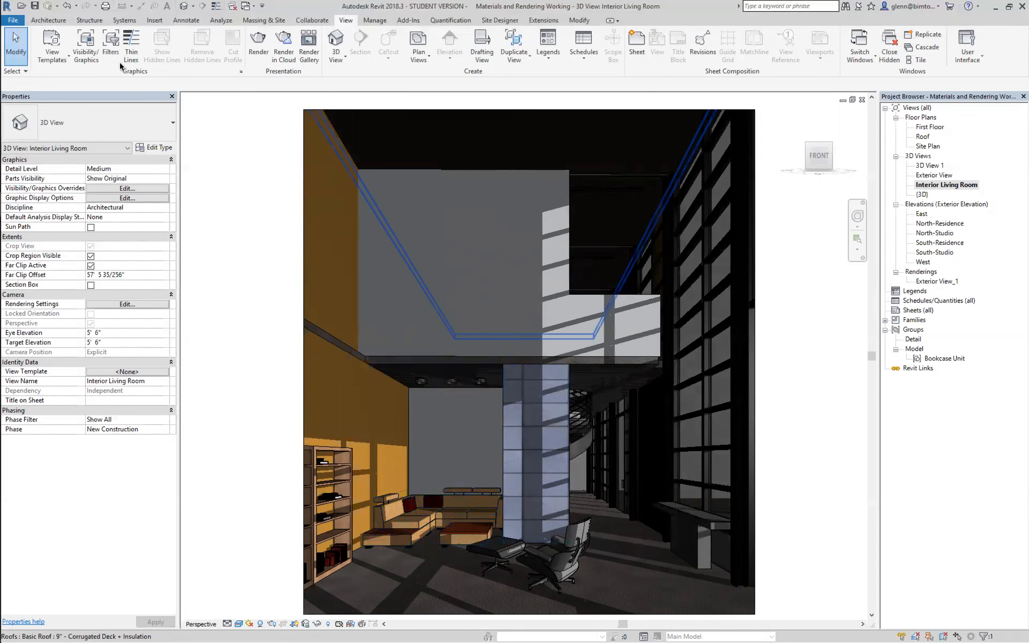
- Render the interior living room at Draft quality and stop the rendering partway through
{"action": "left_click", "coordinate": [259, 50]}
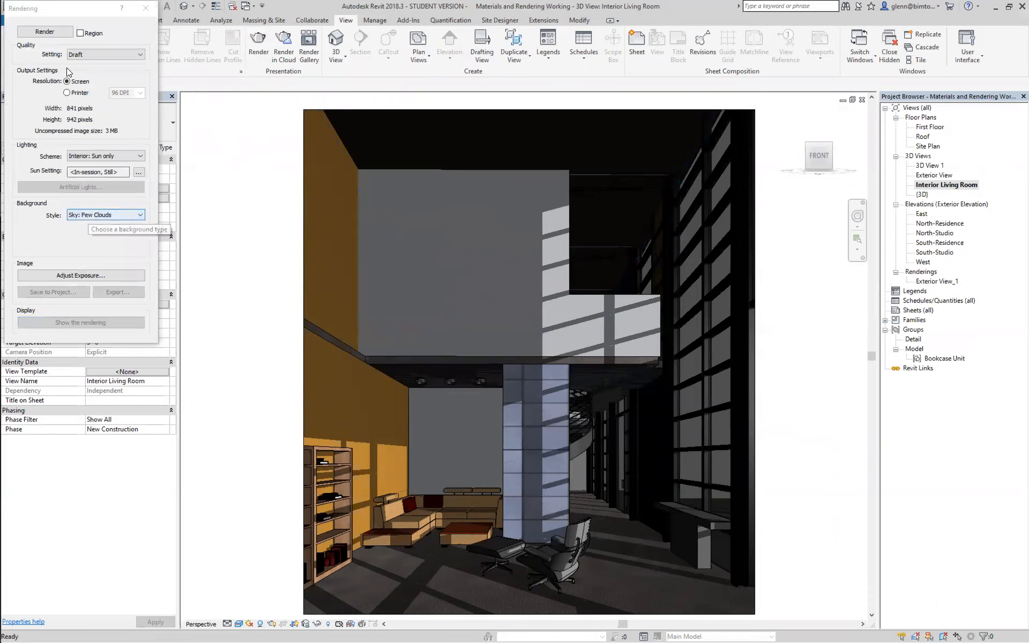
{"action": "left_click", "coordinate": [45, 31]}
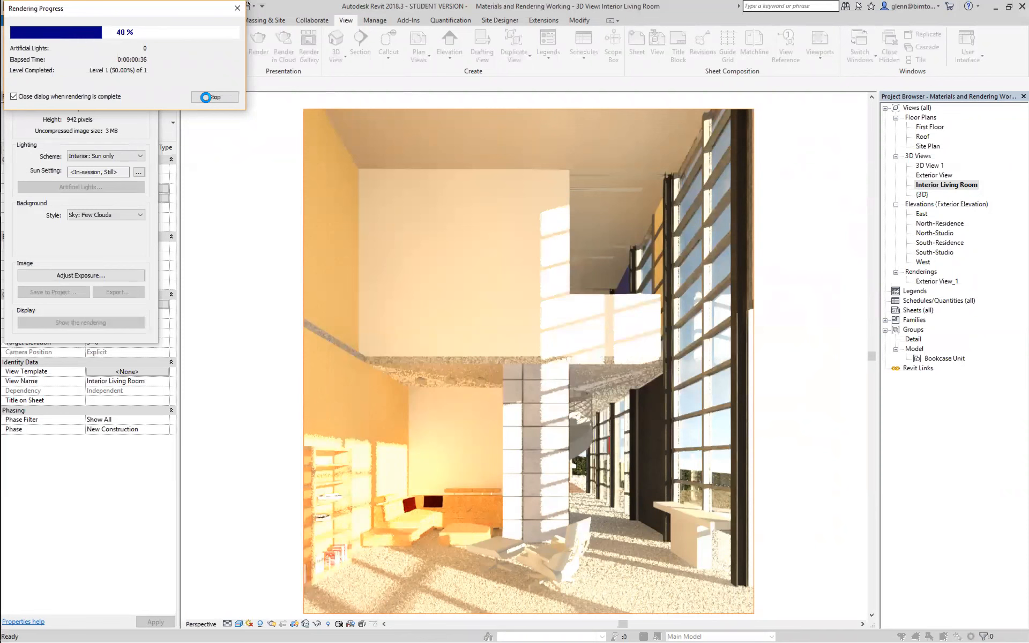
{"action": "left_click", "coordinate": [206, 98]}
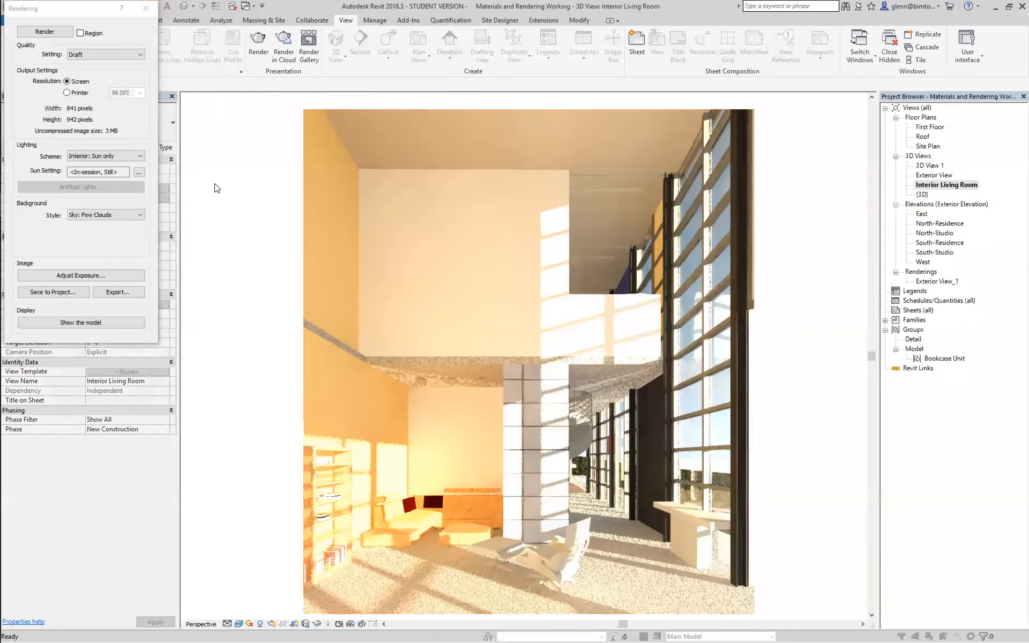
- Adjust the draft rendering's exposure, setting the exposure value to 10.26 and the highlights to 0.17
{"action": "left_click", "coordinate": [96, 277]}
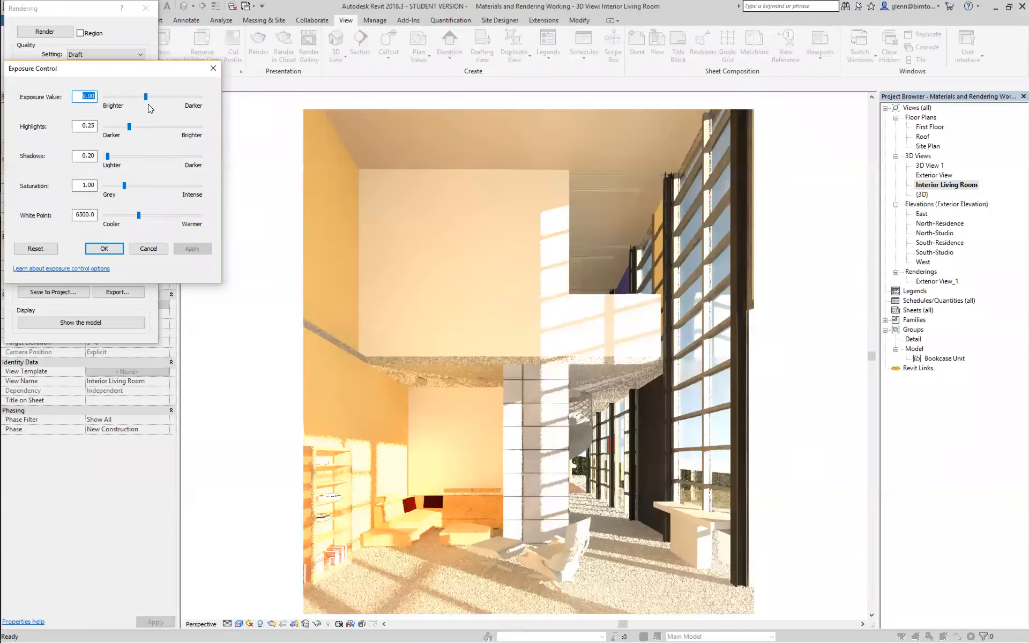
{"action": "left_click_drag", "start_coordinate": [146, 96], "coordinate": [153, 97]}
{"action": "left_click", "coordinate": [188, 250]}
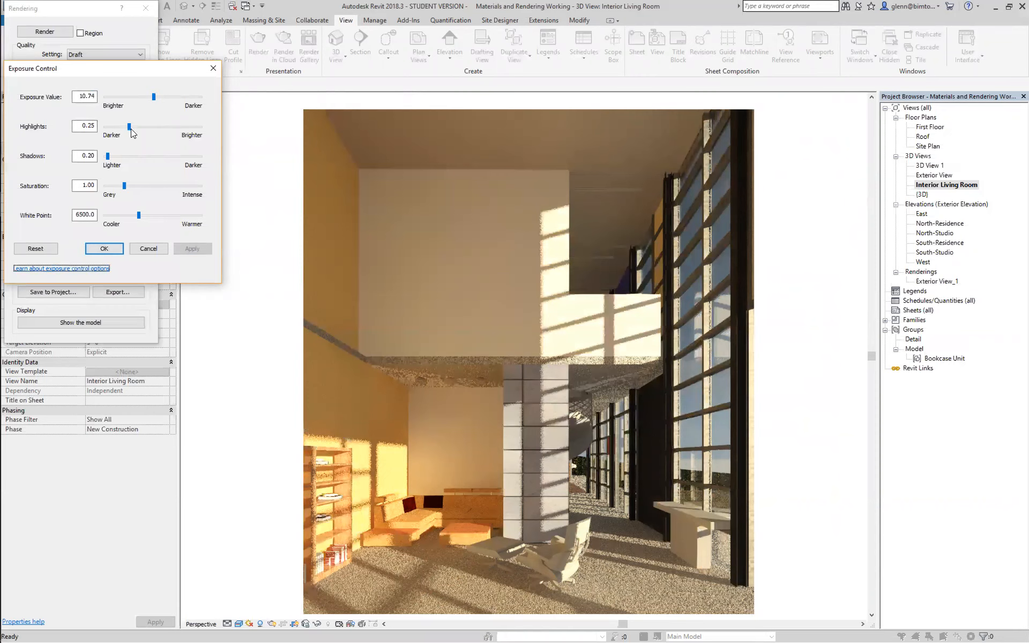
{"action": "left_click_drag", "start_coordinate": [128, 127], "coordinate": [121, 128]}
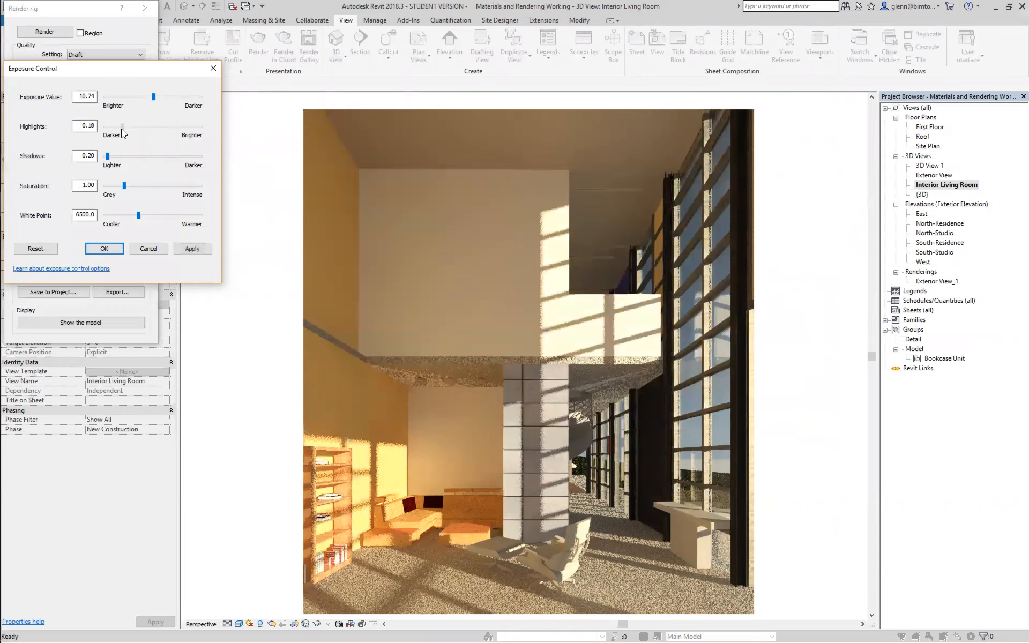
{"action": "left_click", "coordinate": [192, 249]}
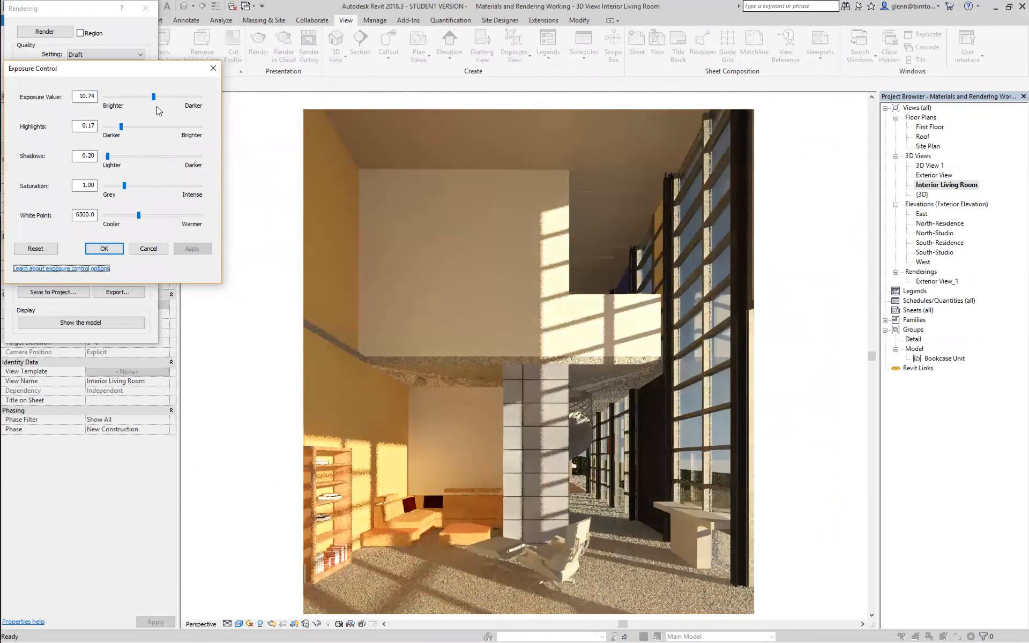
{"action": "left_click_drag", "start_coordinate": [154, 97], "coordinate": [151, 100]}
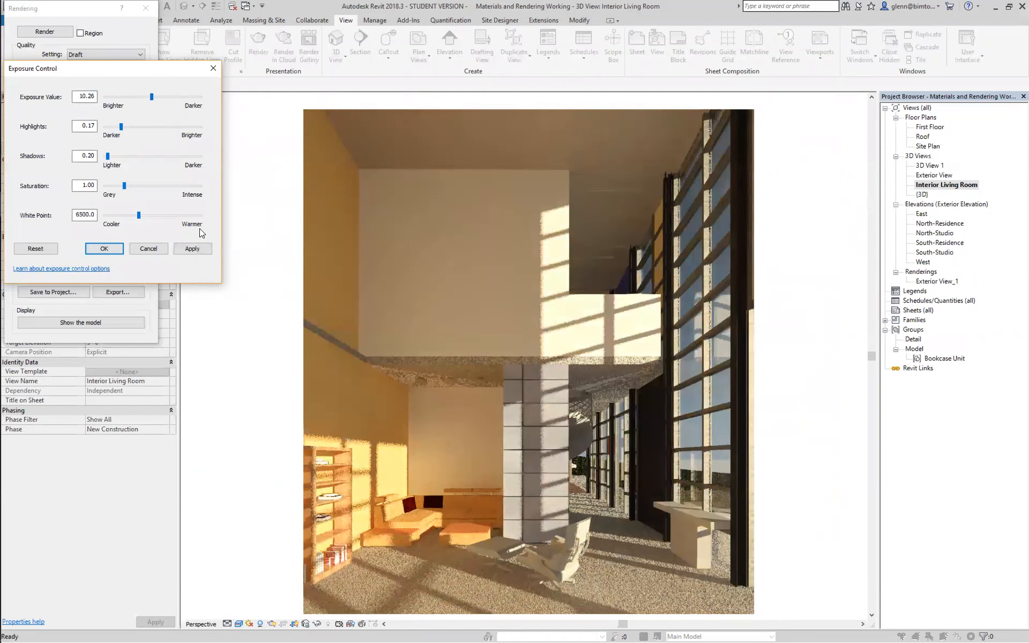
{"action": "left_click", "coordinate": [198, 249]}
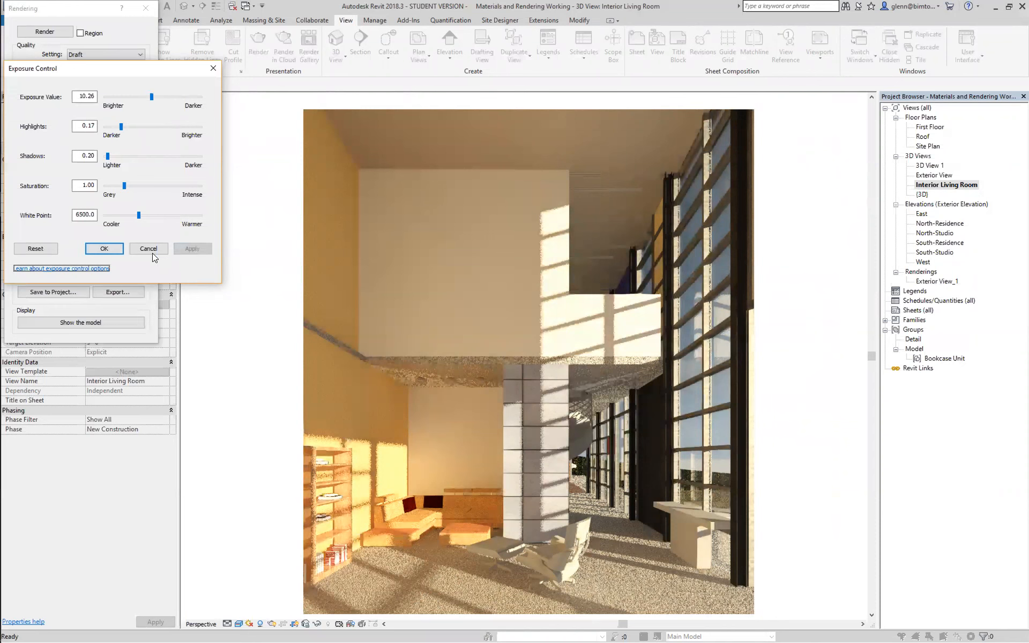
{"action": "left_click", "coordinate": [107, 249]}
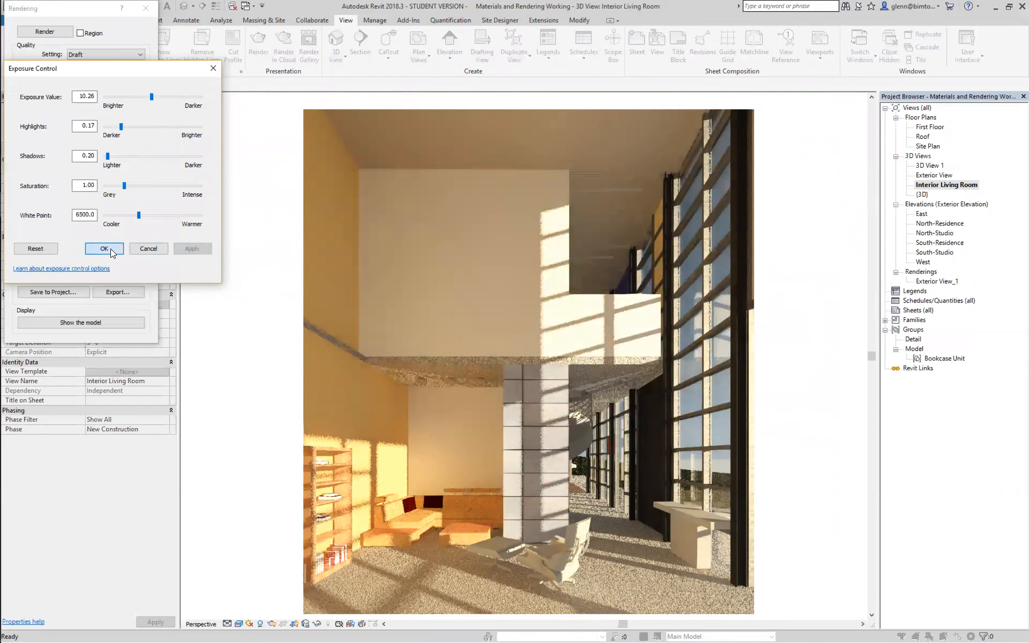
- Save the rendered image to the project as Interior Living Room_1 and start a new rendering at Medium quality
{"action": "left_click", "coordinate": [77, 289]}
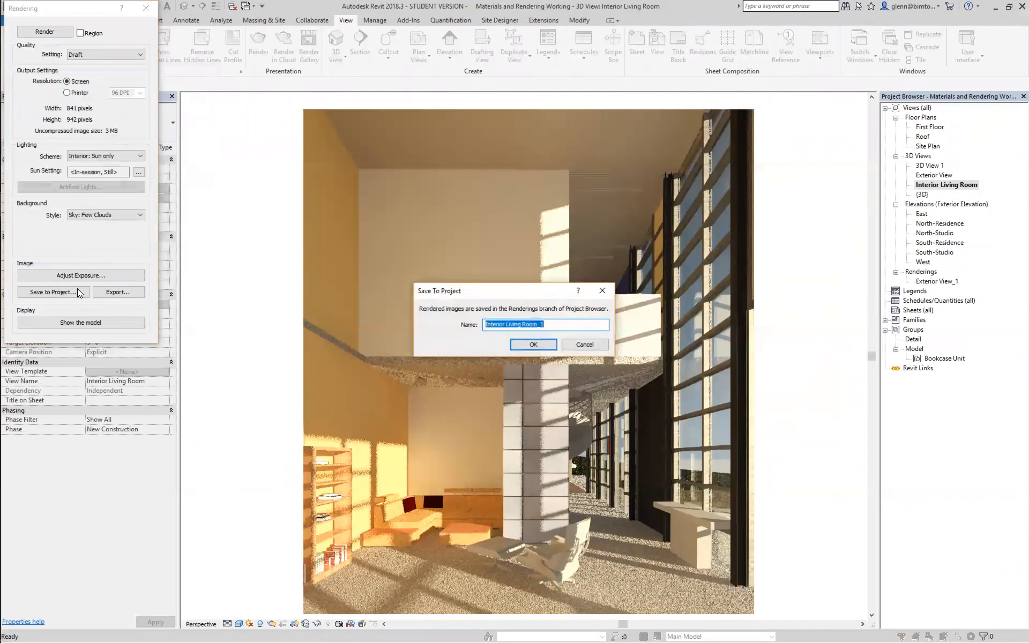
{"action": "left_click", "coordinate": [522, 345]}
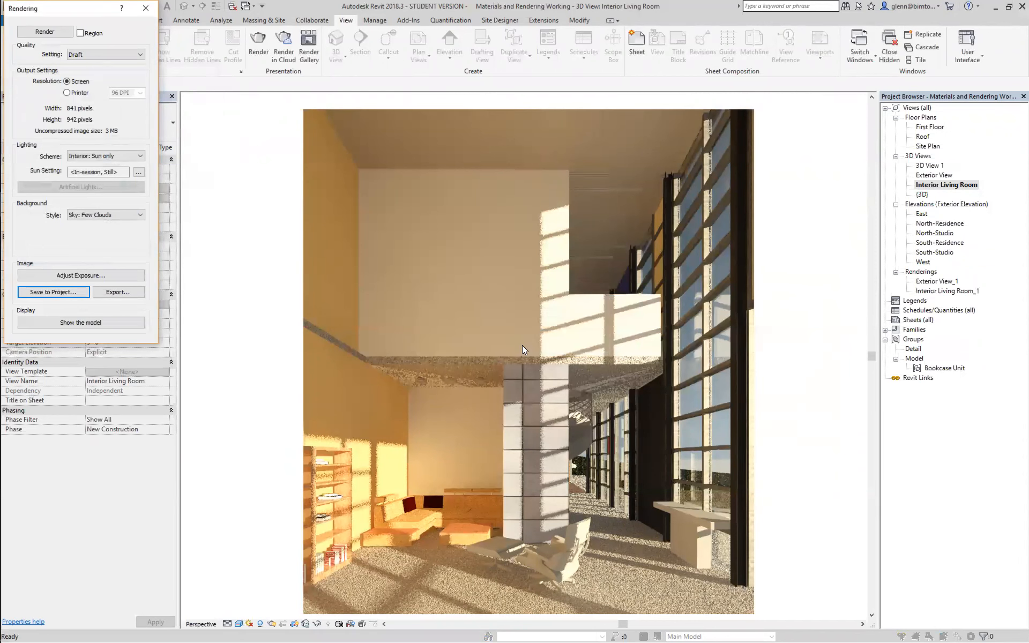
{"action": "left_click", "coordinate": [79, 56]}
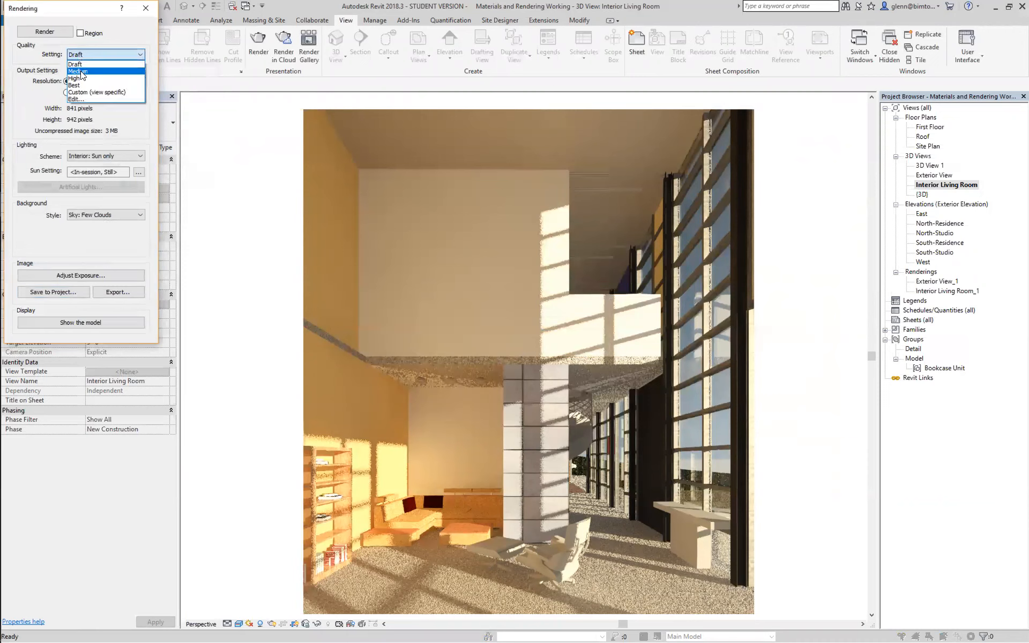
{"action": "left_click", "coordinate": [80, 71]}
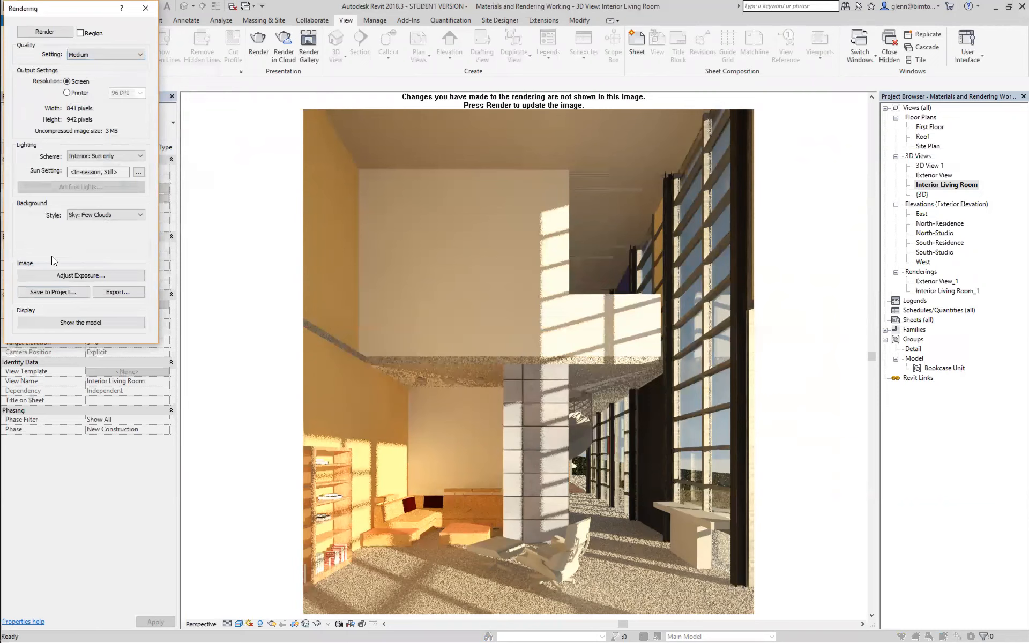
{"action": "left_click", "coordinate": [43, 32]}
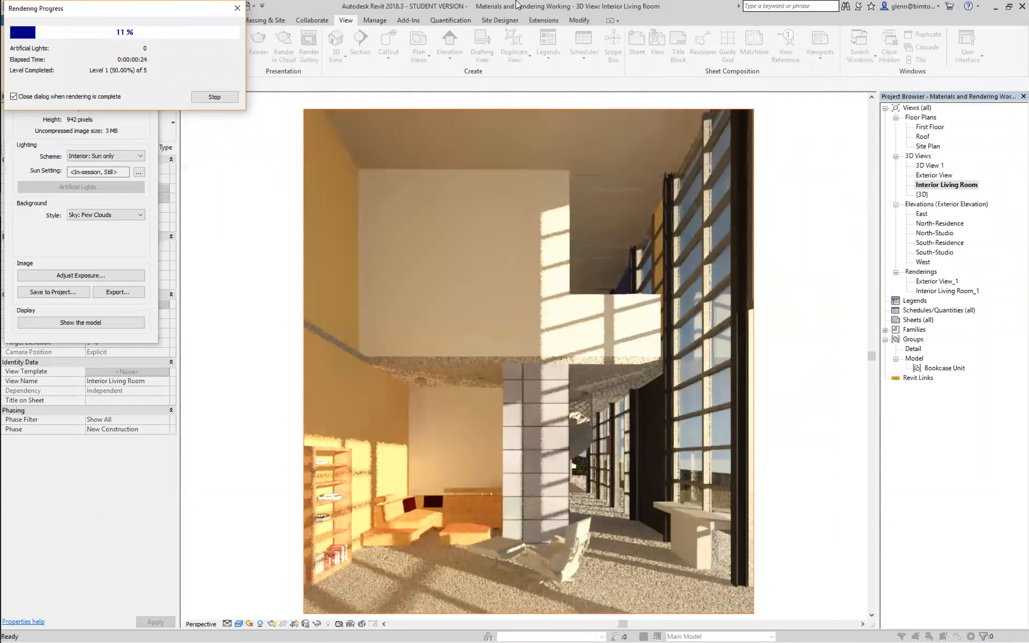
{"action": "mouse_move", "coordinate": [505, 5]}
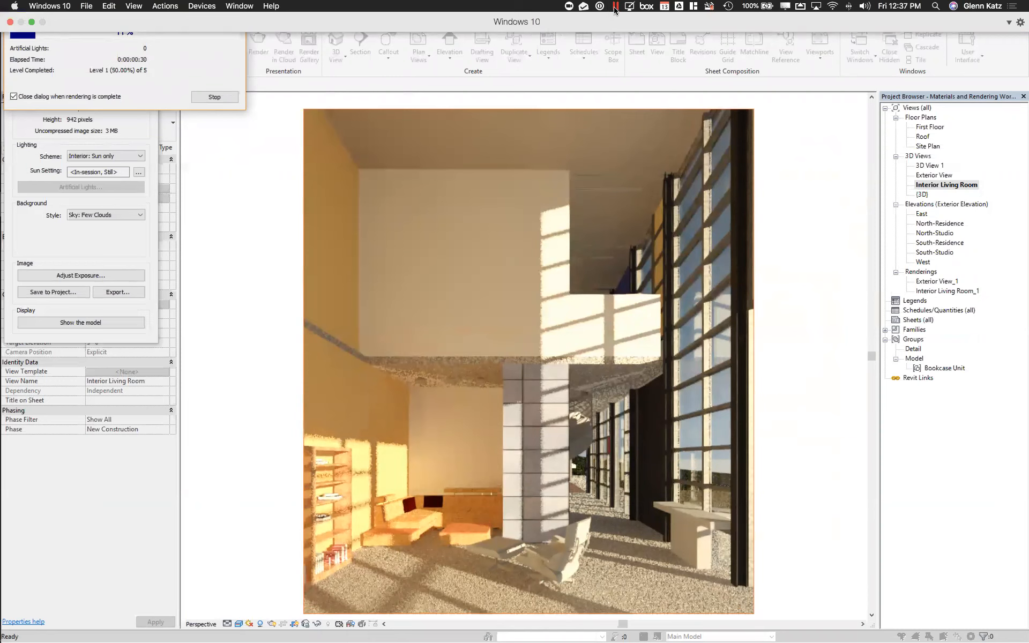
{"action": "left_click", "coordinate": [569, 6]}
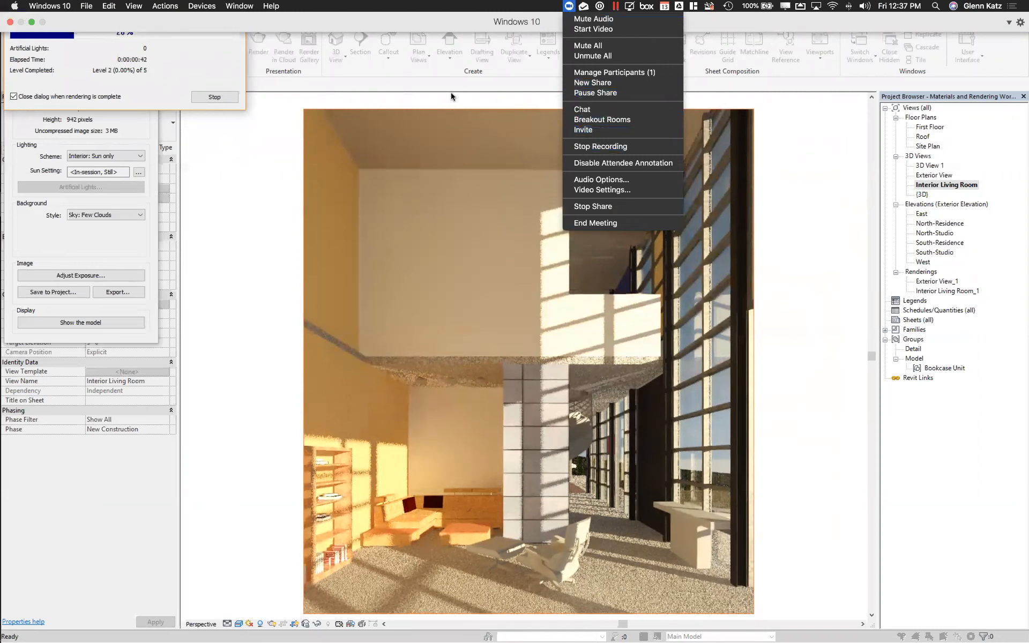
{"action": "left_click", "coordinate": [451, 92]}
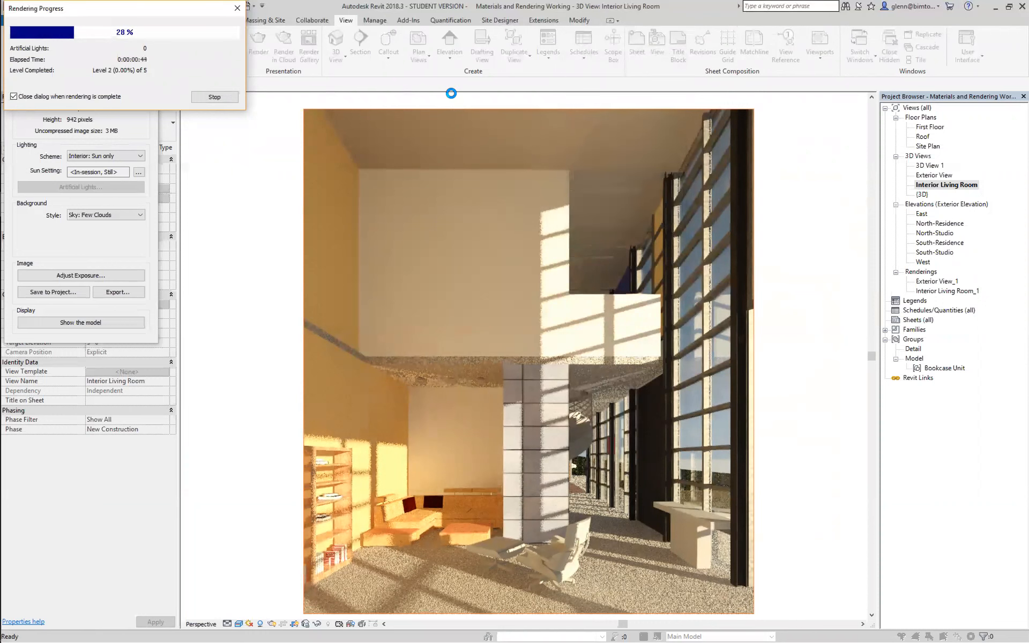
{"action": "mouse_move", "coordinate": [534, 634]}
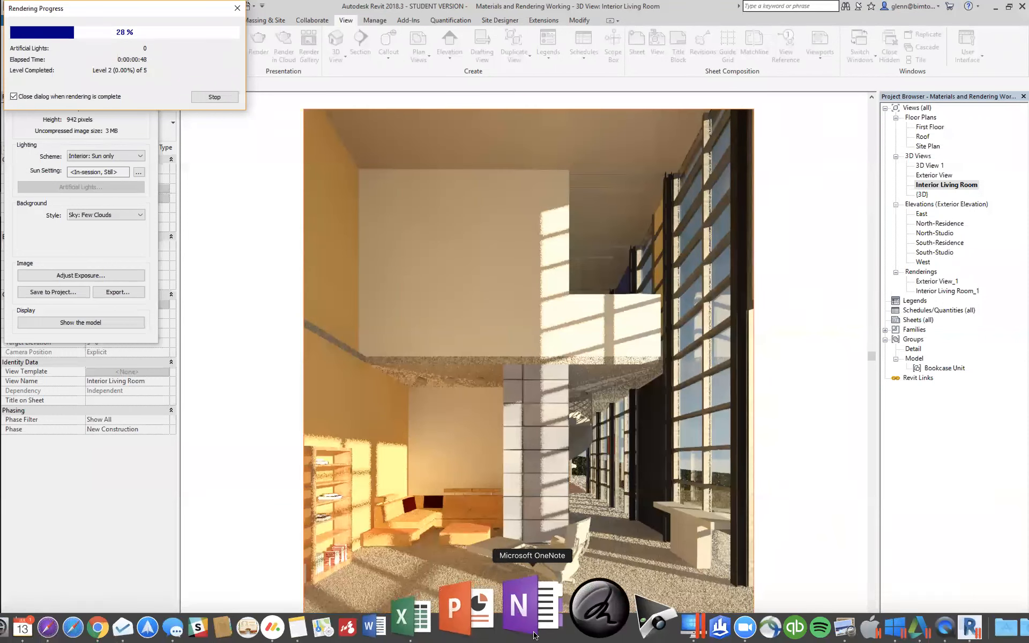
{"action": "key", "text": "ctrl+Left"}
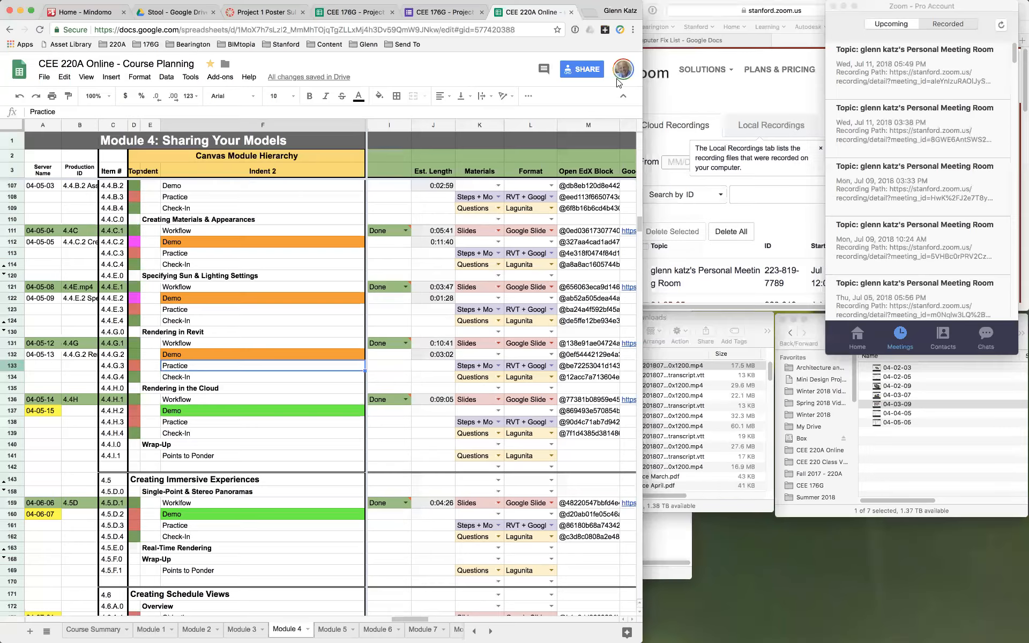
{"action": "key", "text": "ctrl+Right"}
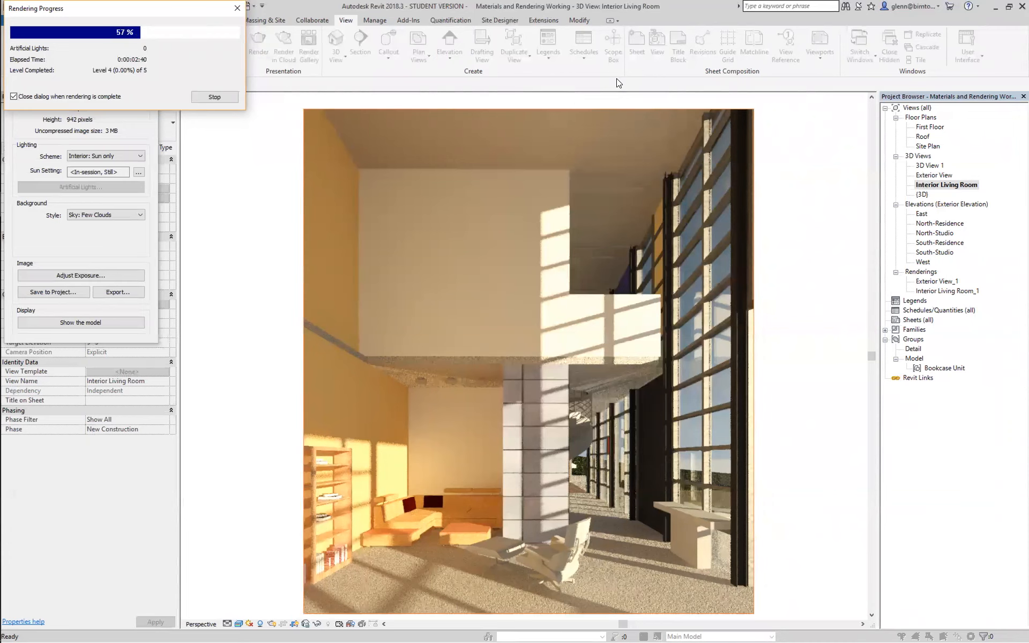
- Stop the Medium rendering partway through and darken the image by setting its exposure value to 10.97
{"action": "left_click", "coordinate": [220, 97]}
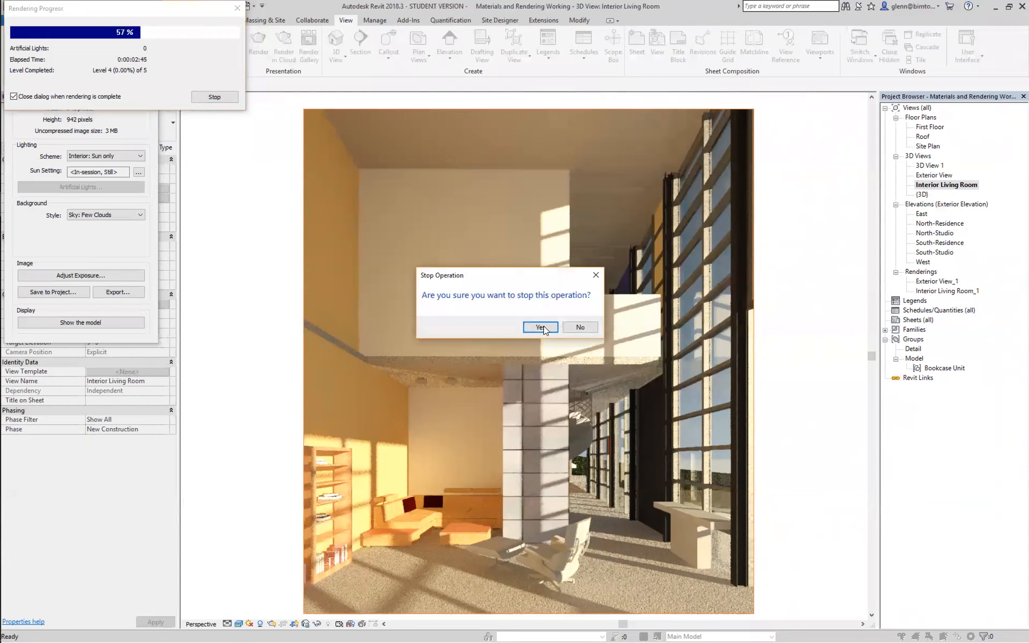
{"action": "left_click", "coordinate": [543, 326]}
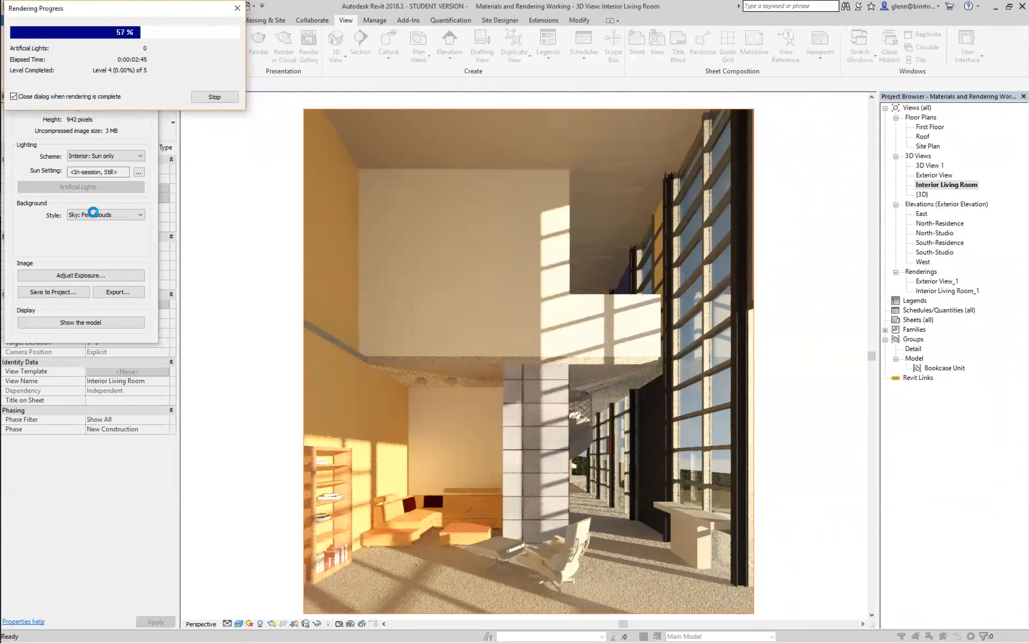
{"action": "left_click", "coordinate": [82, 276]}
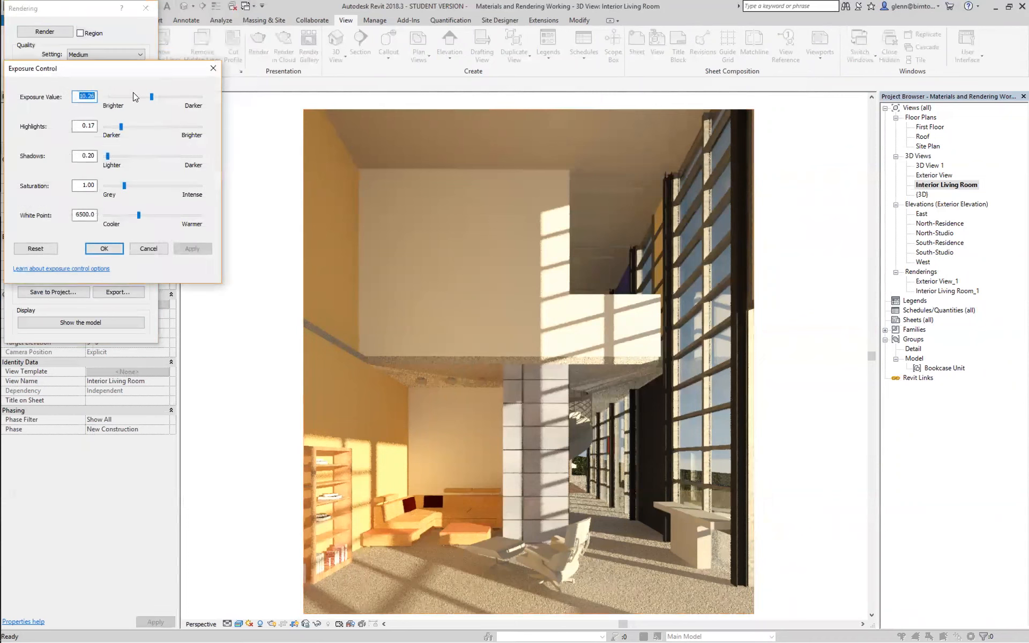
{"action": "left_click", "coordinate": [156, 97]}
{"action": "left_click", "coordinate": [154, 96]}
{"action": "left_click", "coordinate": [192, 248]}
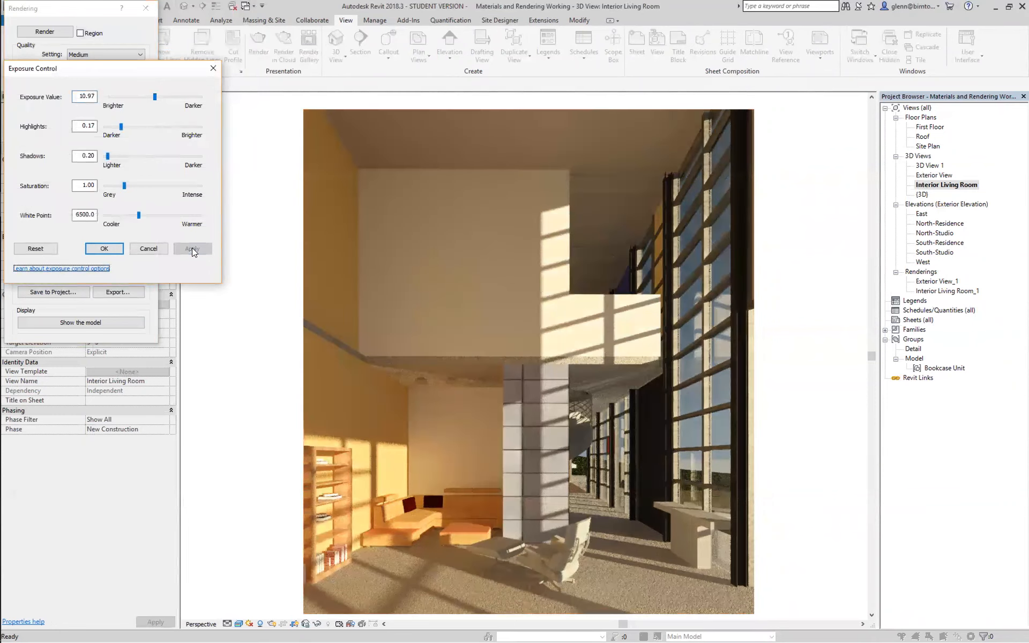
{"action": "left_click", "coordinate": [92, 248]}
- Save the rendered image to the project as Interior Living Room_2 and open the saved Interior Living Room_1 rendering
{"action": "left_click", "coordinate": [69, 291]}
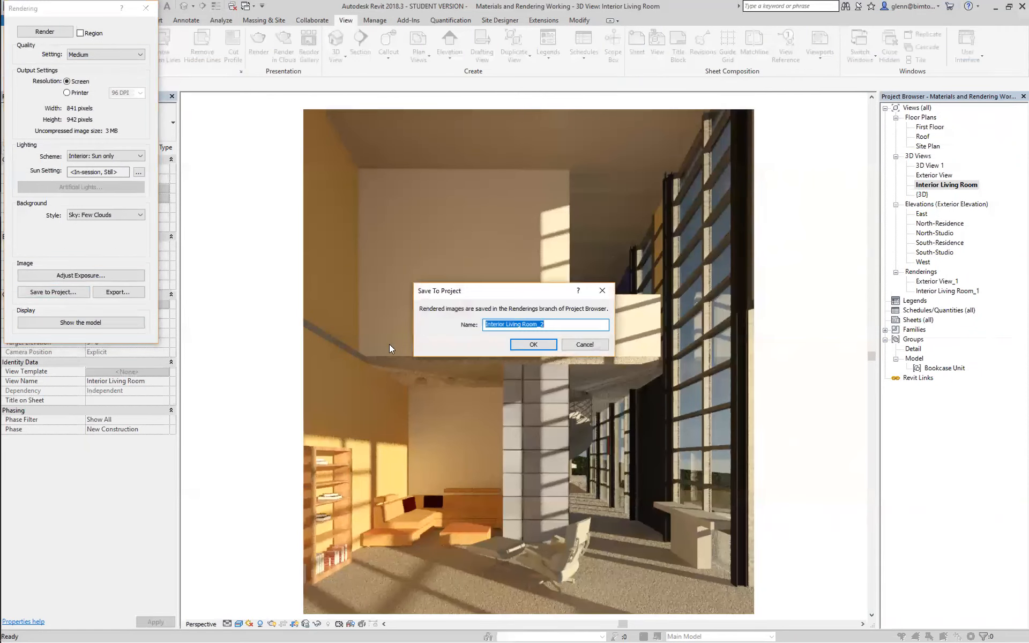
{"action": "left_click", "coordinate": [542, 344]}
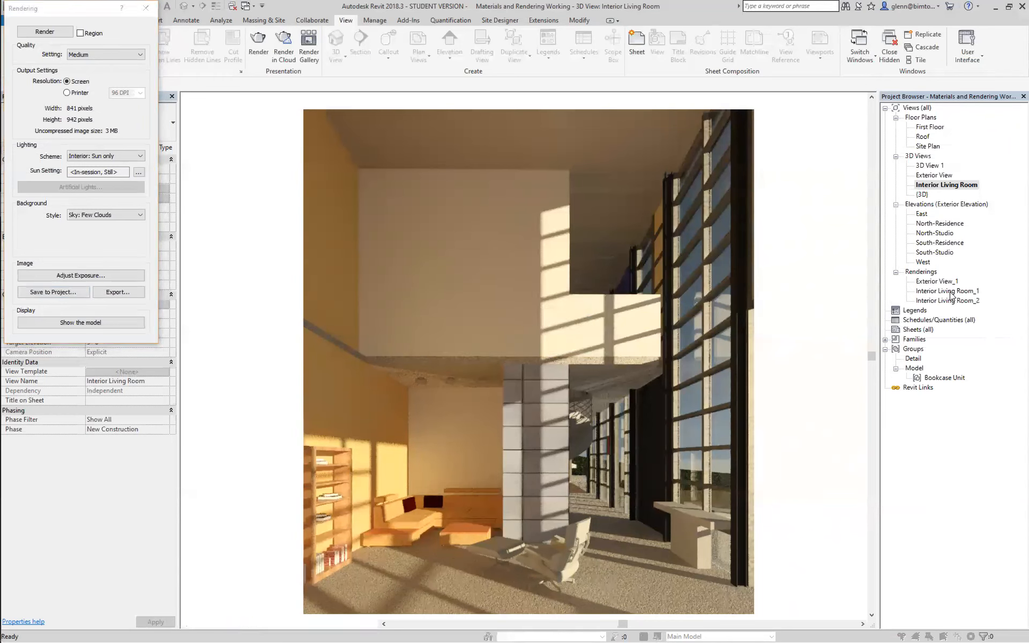
{"action": "double_click", "coordinate": [950, 292]}
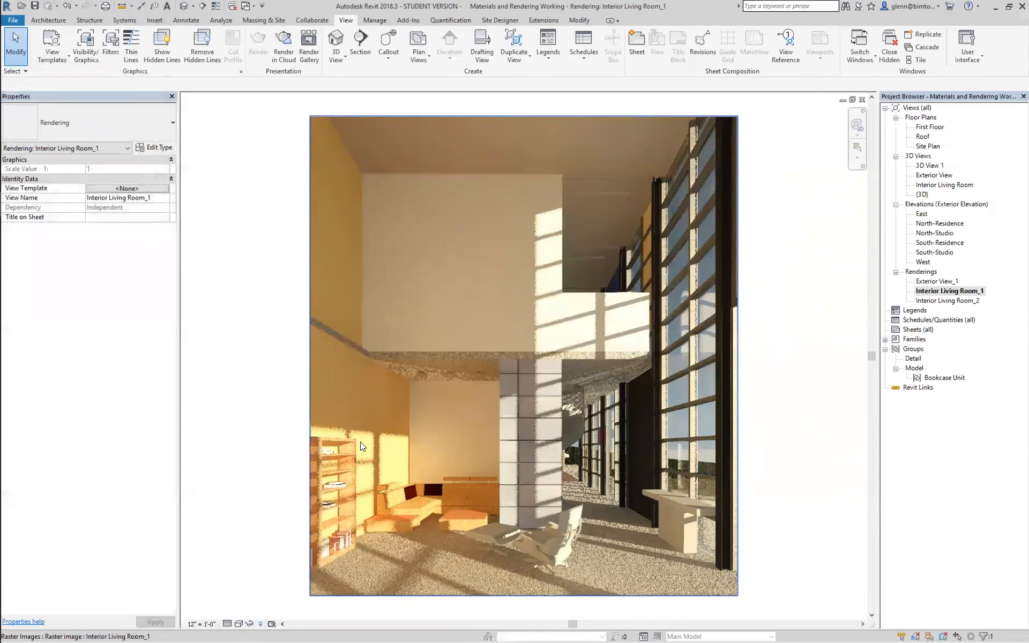
- View the saved Interior Living Room_2 rendering and the Interior Living Room 3D view, and open the First Floor plan
{"action": "double_click", "coordinate": [958, 302]}
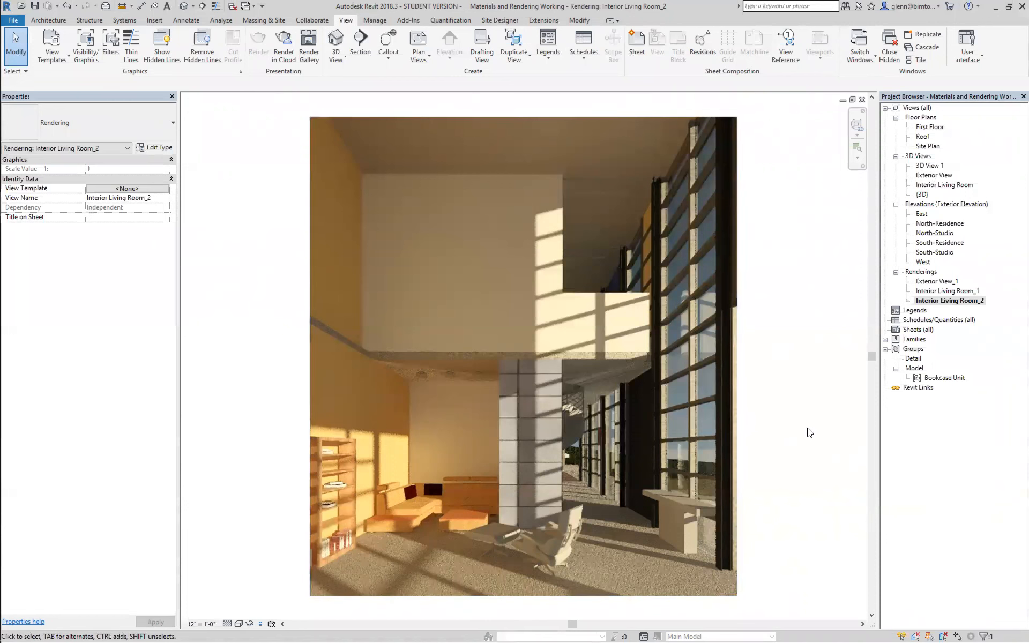
{"action": "left_click", "coordinate": [926, 185]}
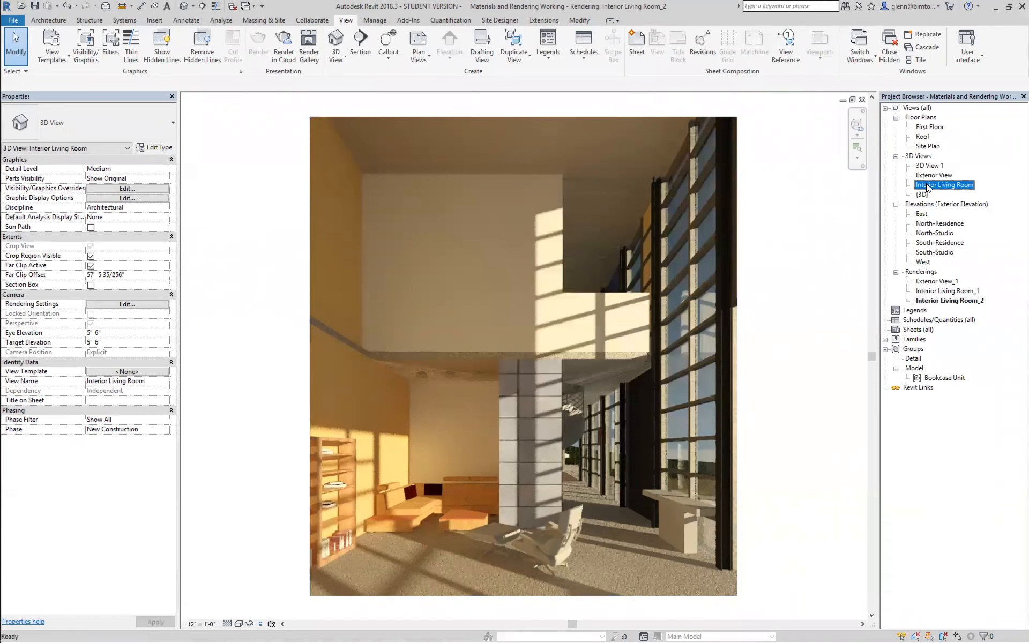
{"action": "double_click", "coordinate": [927, 185]}
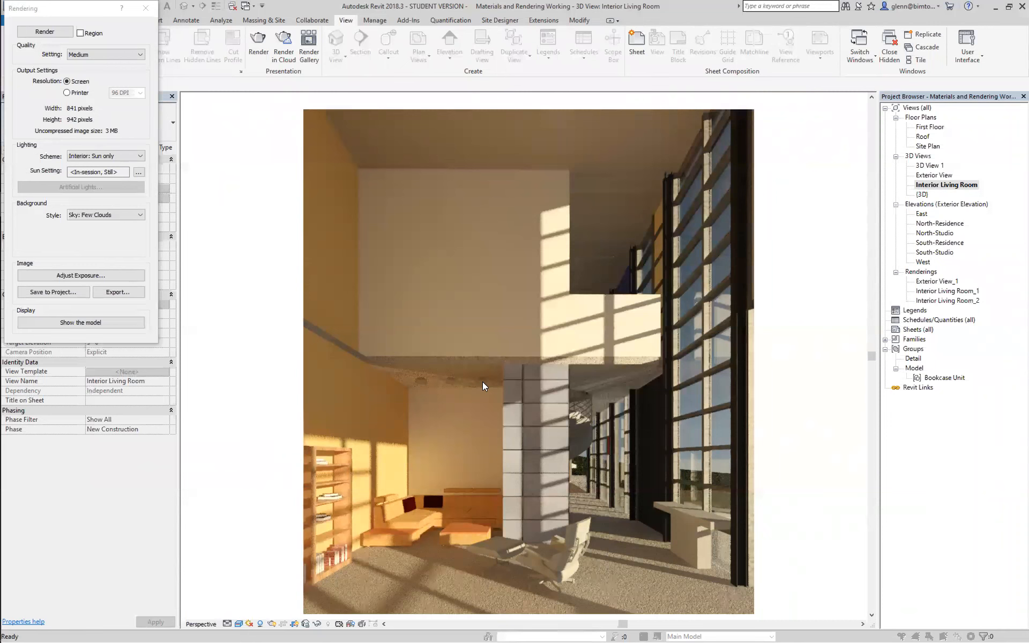
{"action": "double_click", "coordinate": [922, 127]}
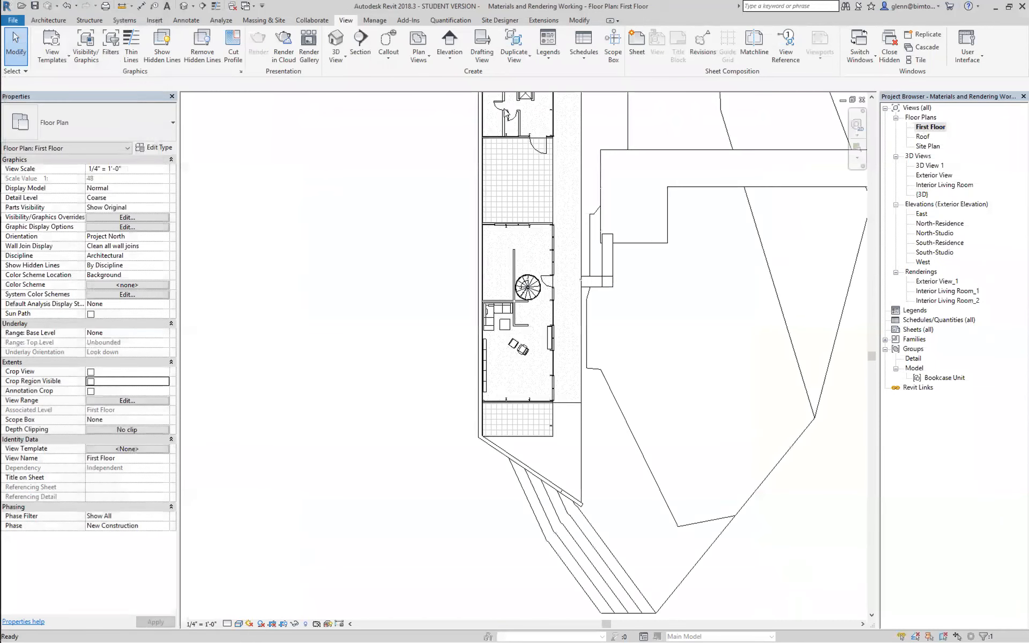
{"action": "left_click", "coordinate": [156, 21]}
{"action": "left_click", "coordinate": [383, 46]}
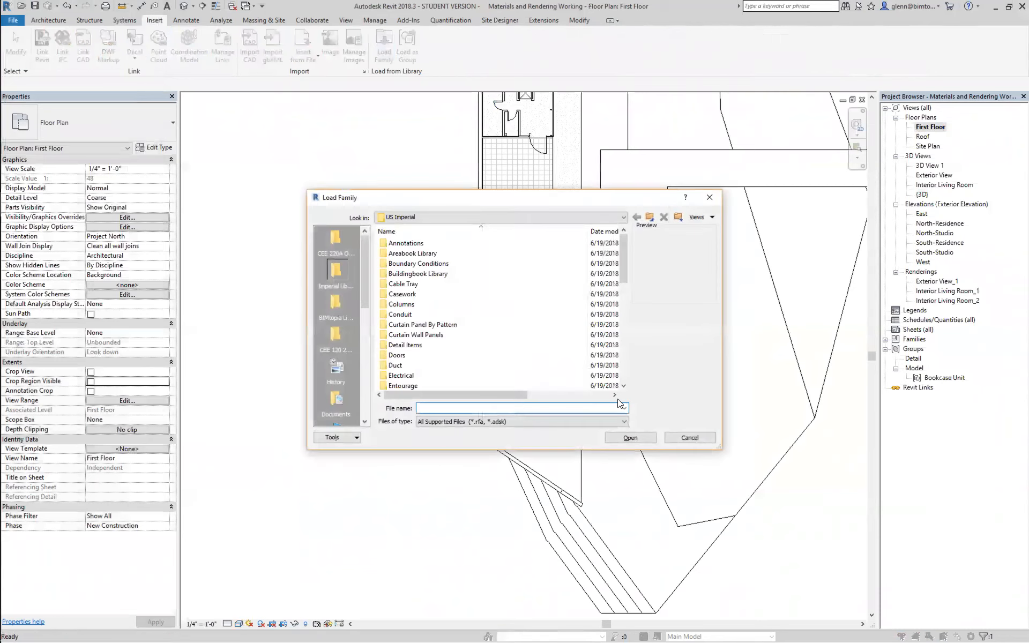
{"action": "left_click", "coordinate": [677, 436]}
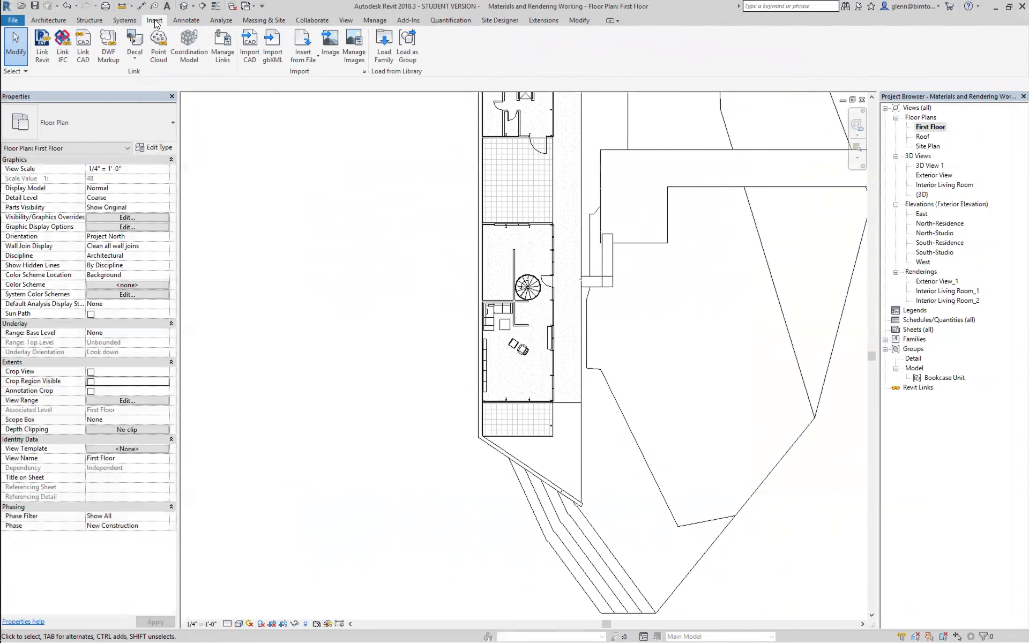
- Start placing a component and look through the already loaded types for a suitable light fixture
{"action": "left_click", "coordinate": [46, 21]}
{"action": "left_click", "coordinate": [117, 59]}
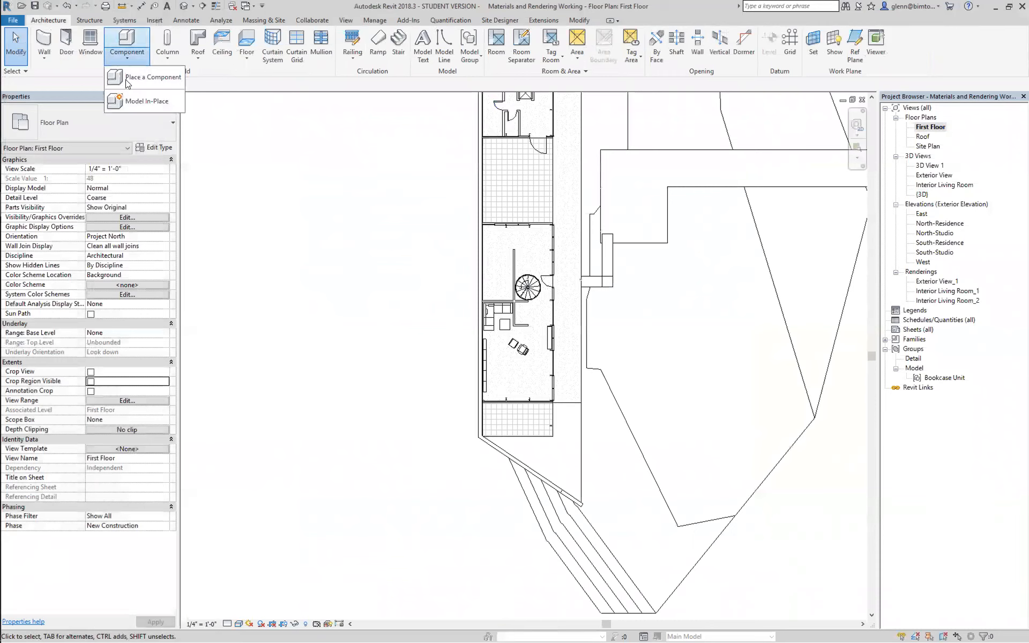
{"action": "left_click", "coordinate": [126, 79]}
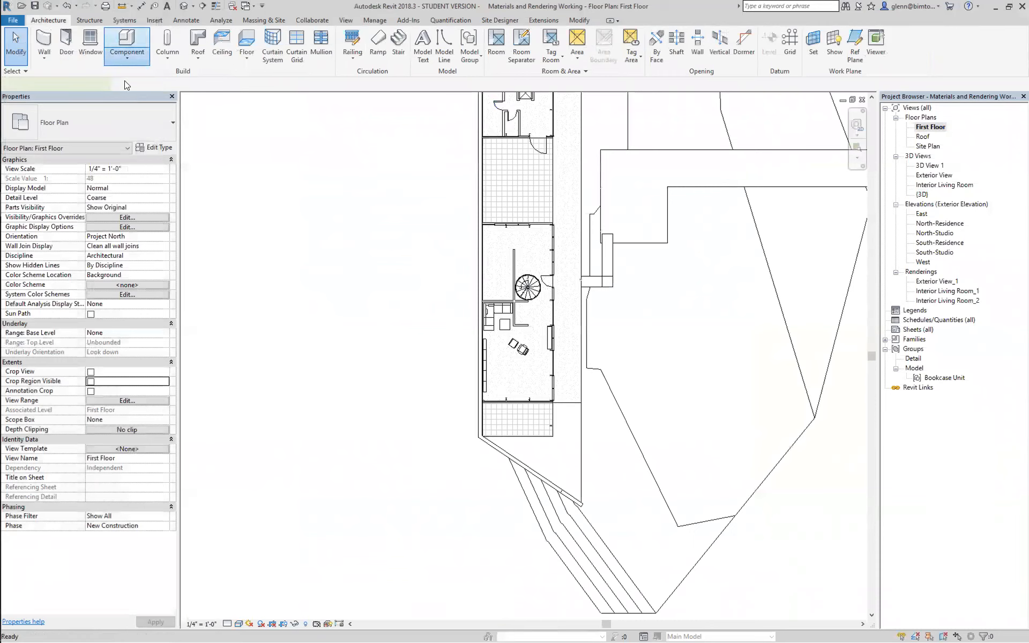
{"action": "left_click", "coordinate": [172, 122]}
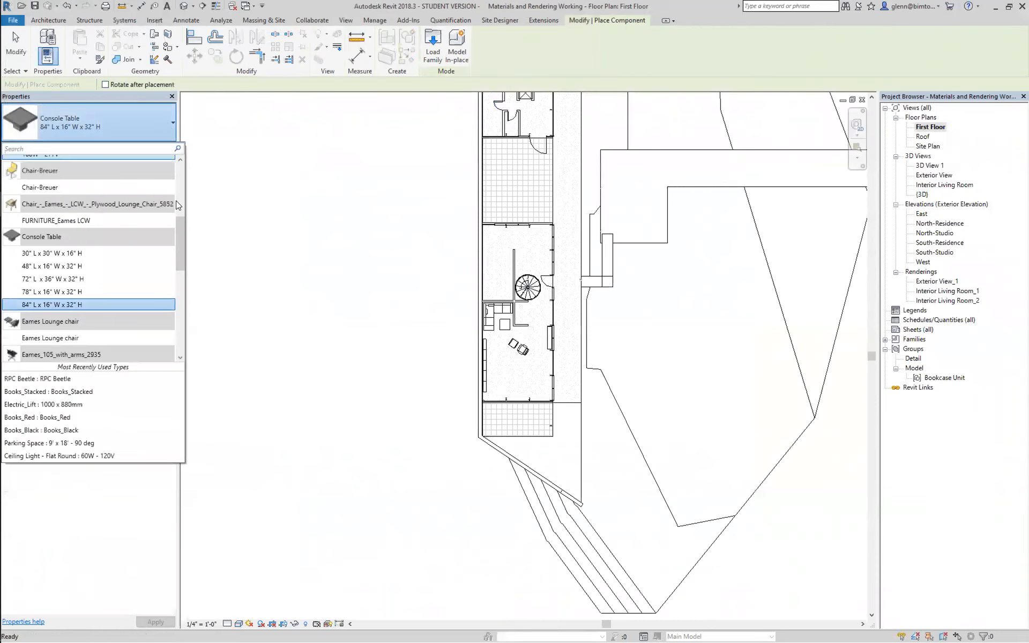
{"action": "left_click_drag", "start_coordinate": [178, 233], "coordinate": [179, 326]}
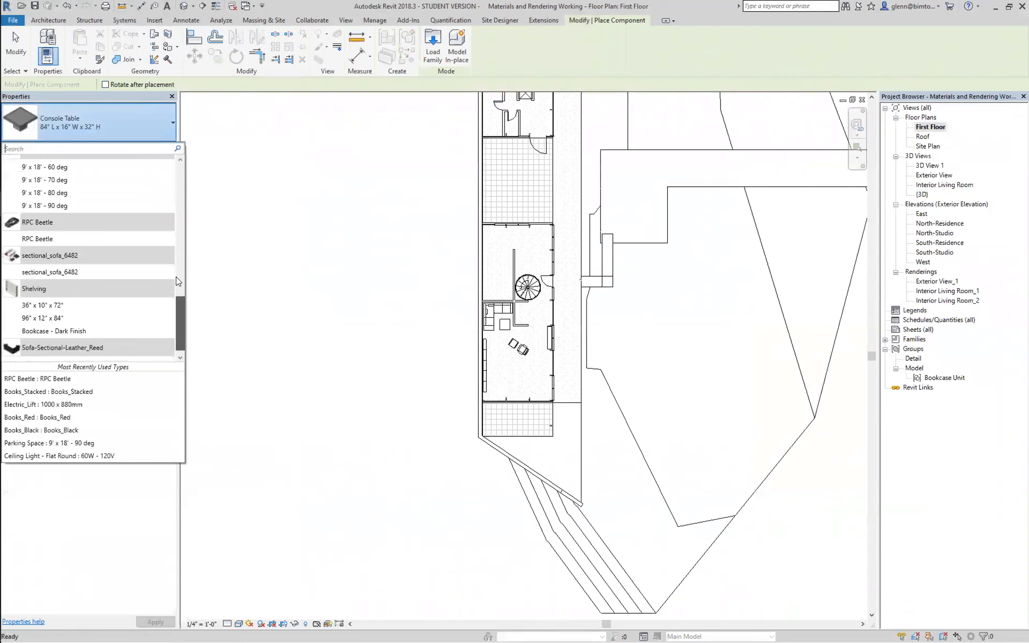
{"action": "left_click", "coordinate": [176, 252]}
{"action": "left_click_drag", "start_coordinate": [176, 252], "coordinate": [165, 298]}
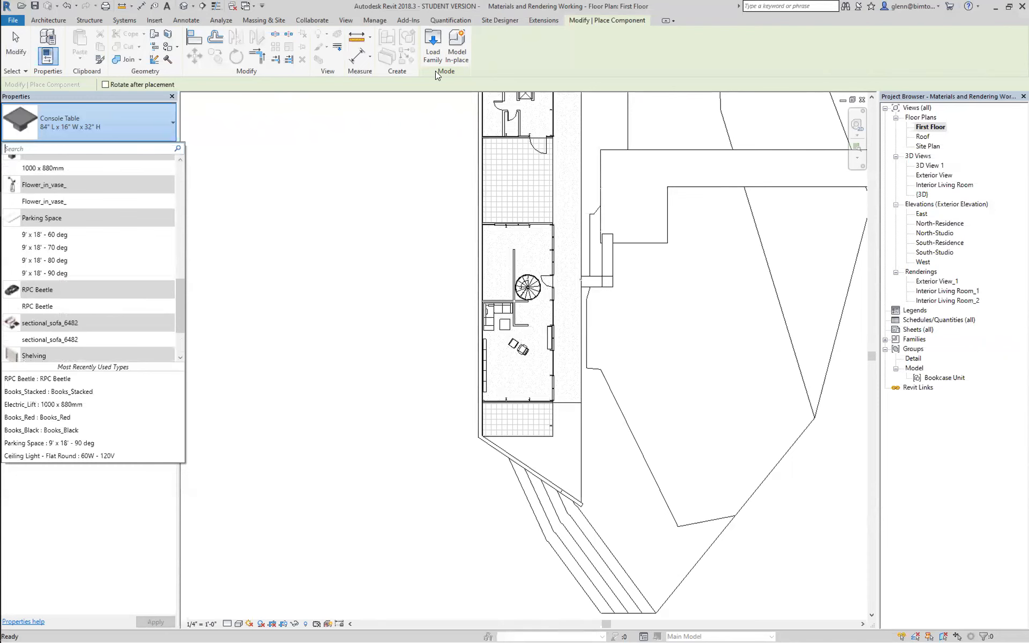
- Load the Floor Lamp - Torchiere family from the US Imperial library's Lighting > Architectural > Internal folder
{"action": "left_click", "coordinate": [434, 50]}
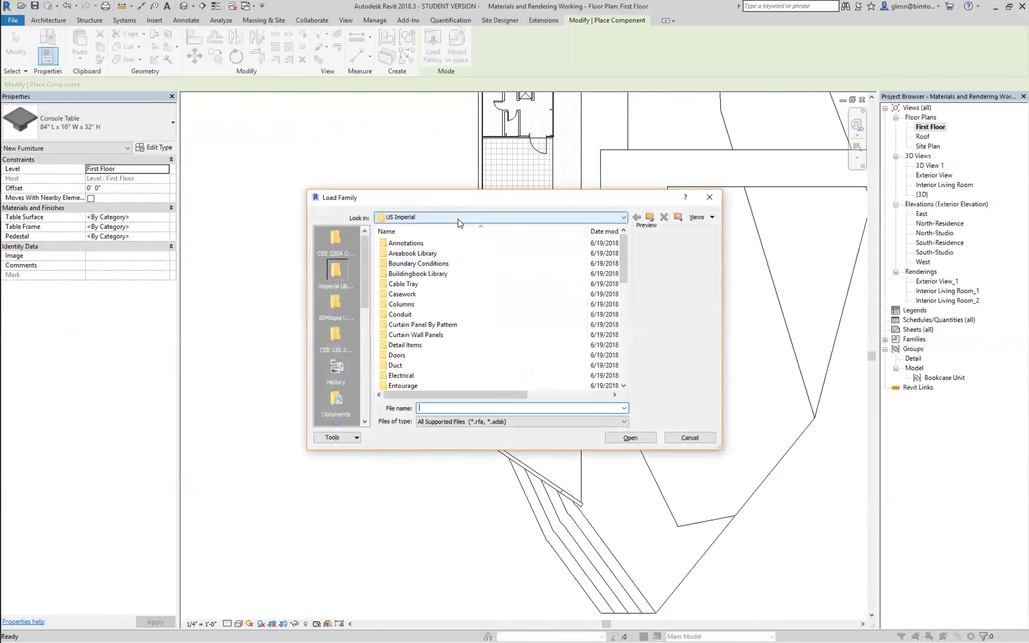
{"action": "left_click", "coordinate": [625, 386]}
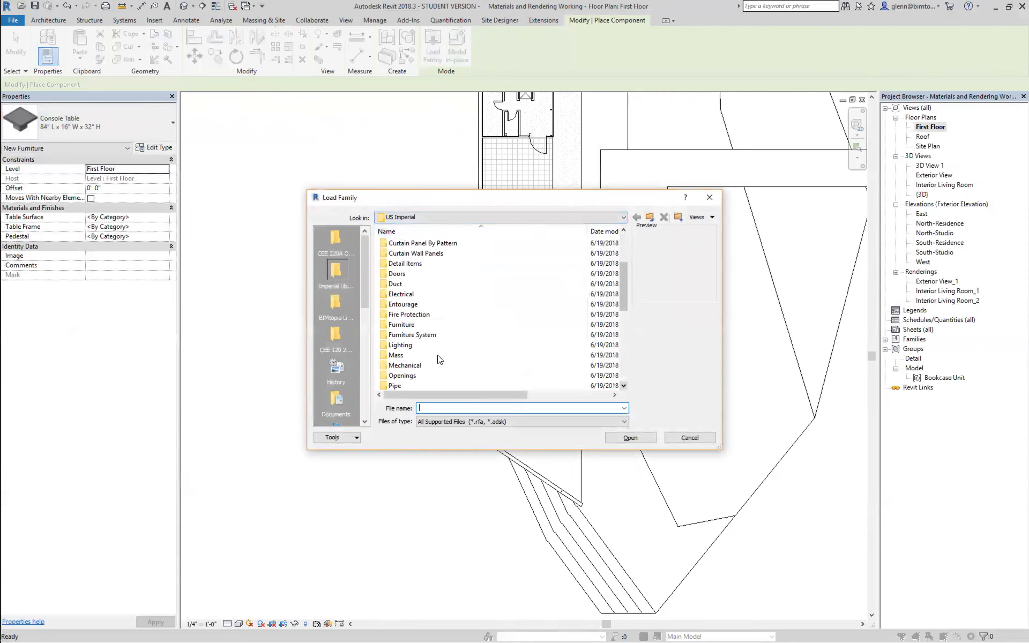
{"action": "double_click", "coordinate": [420, 346]}
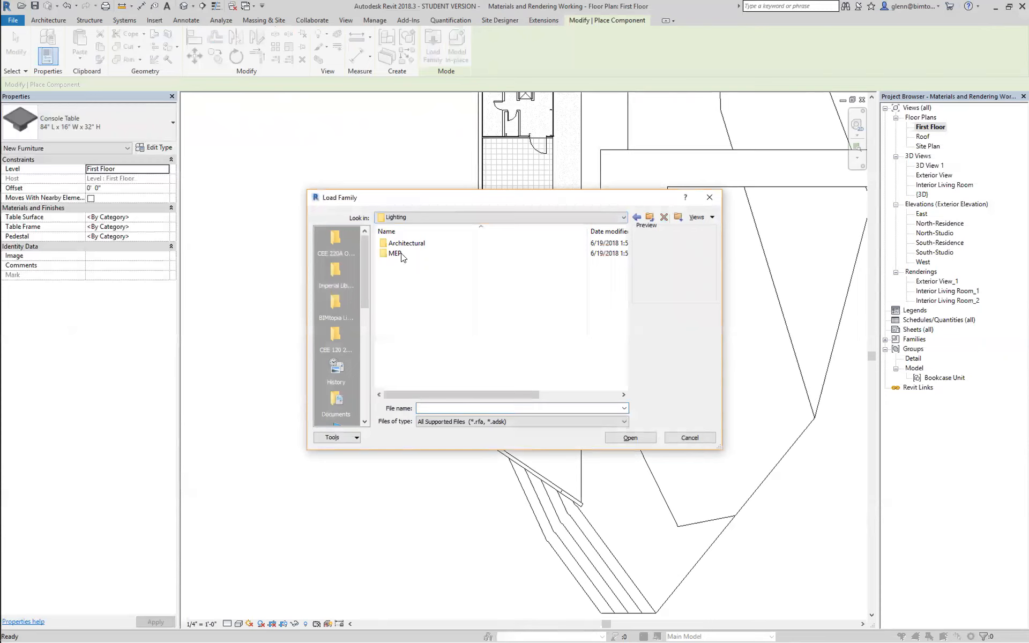
{"action": "double_click", "coordinate": [406, 243]}
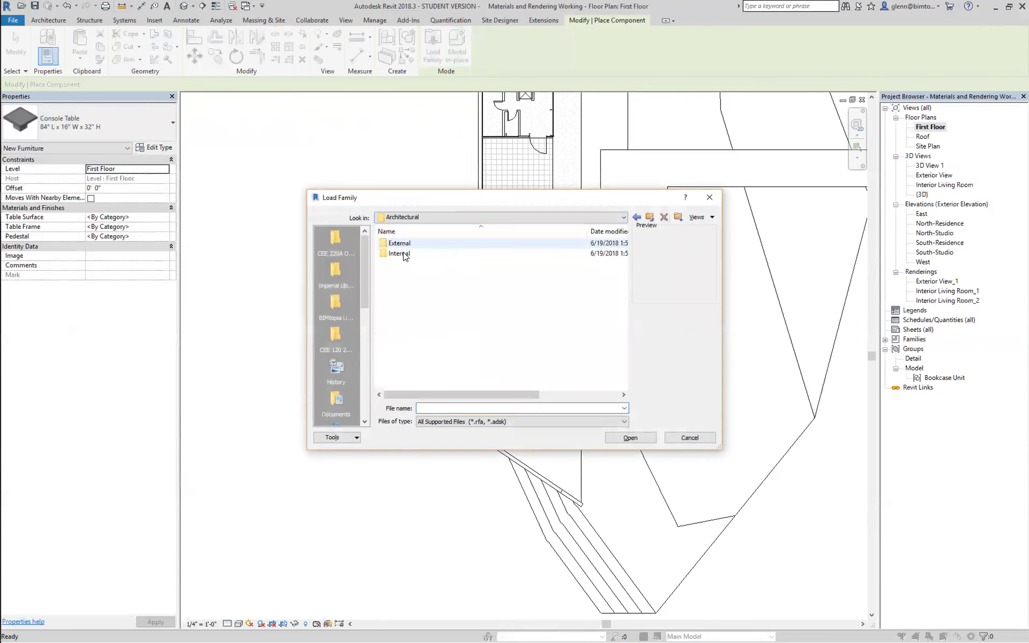
{"action": "double_click", "coordinate": [403, 255]}
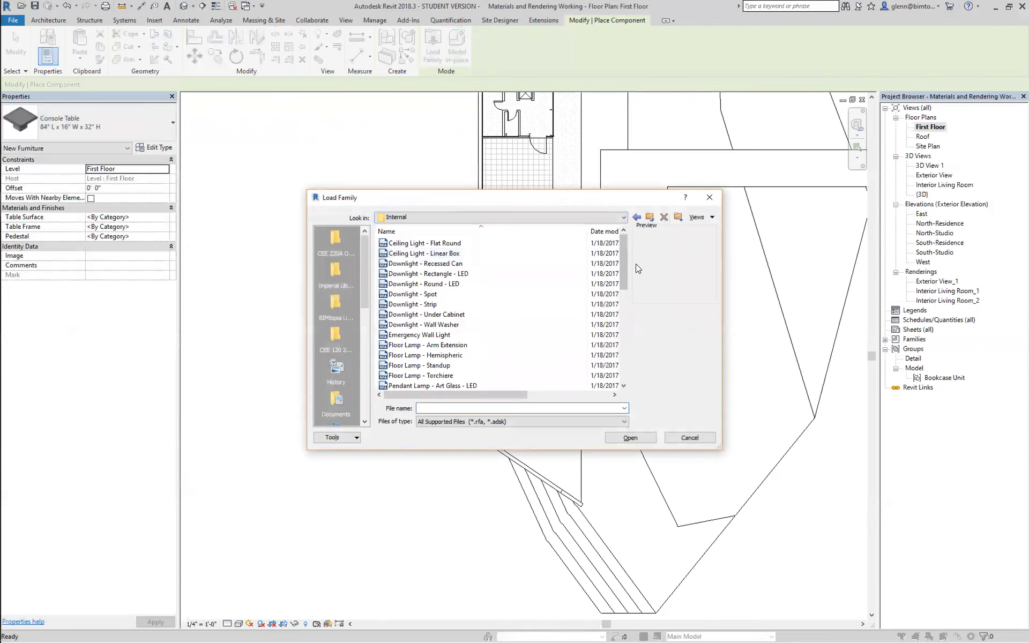
{"action": "left_click_drag", "start_coordinate": [622, 271], "coordinate": [619, 299]}
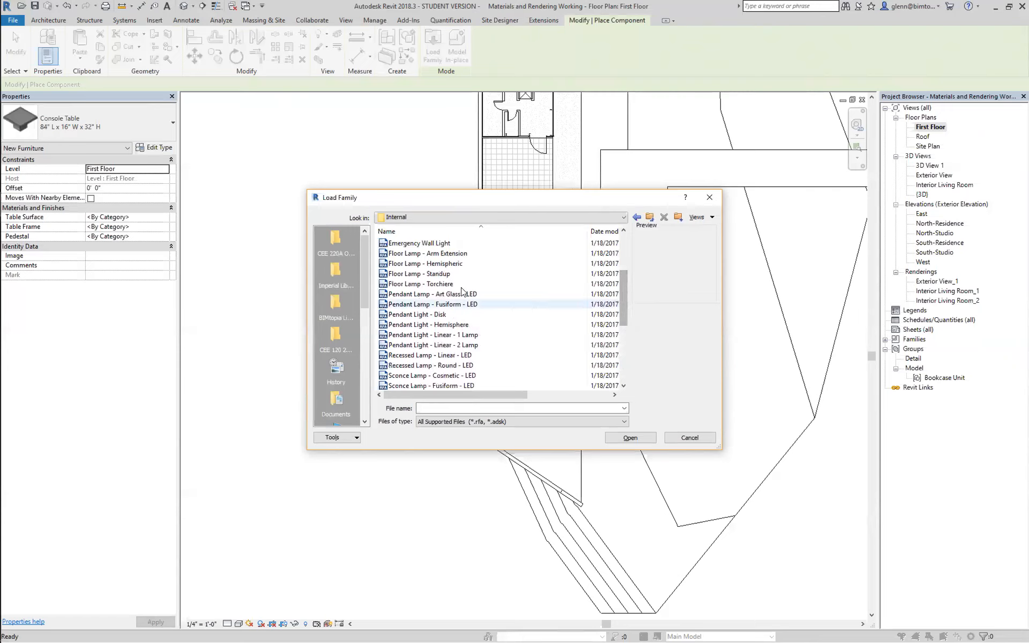
{"action": "left_click", "coordinate": [443, 274]}
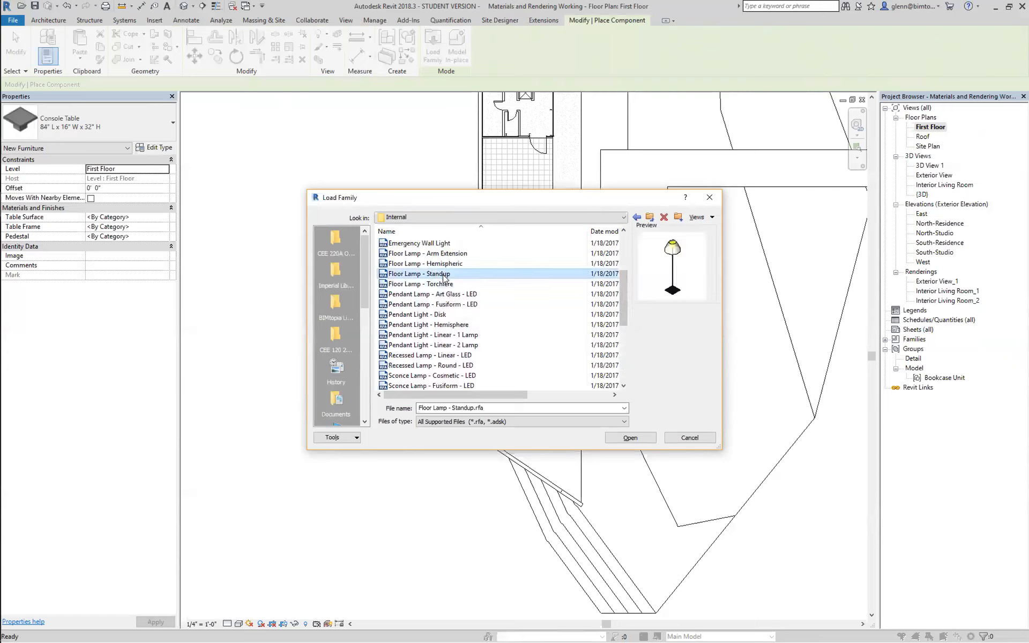
{"action": "left_click", "coordinate": [441, 284]}
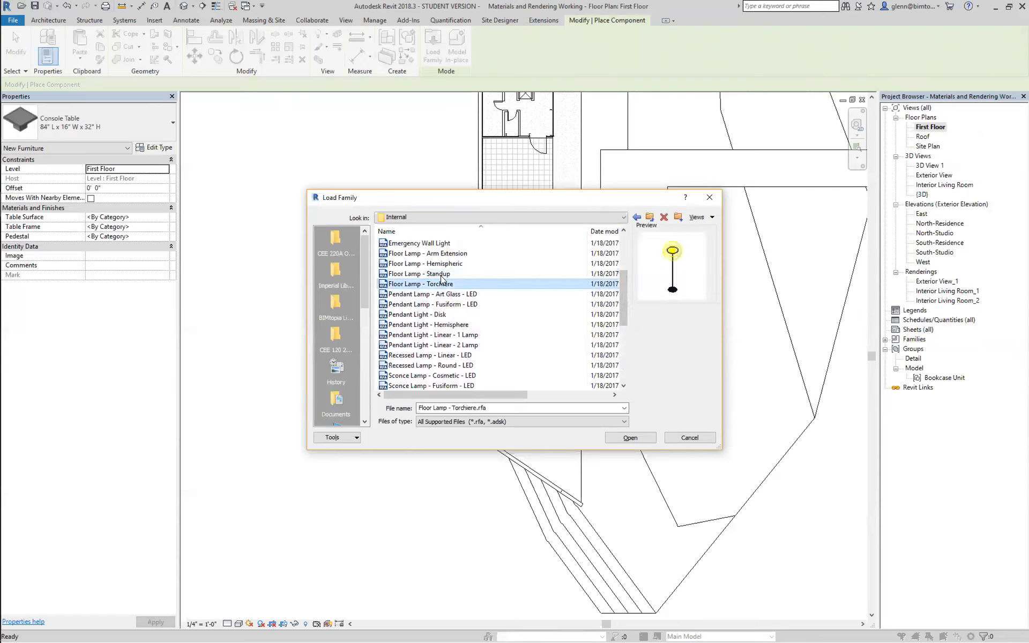
{"action": "left_click", "coordinate": [630, 437]}
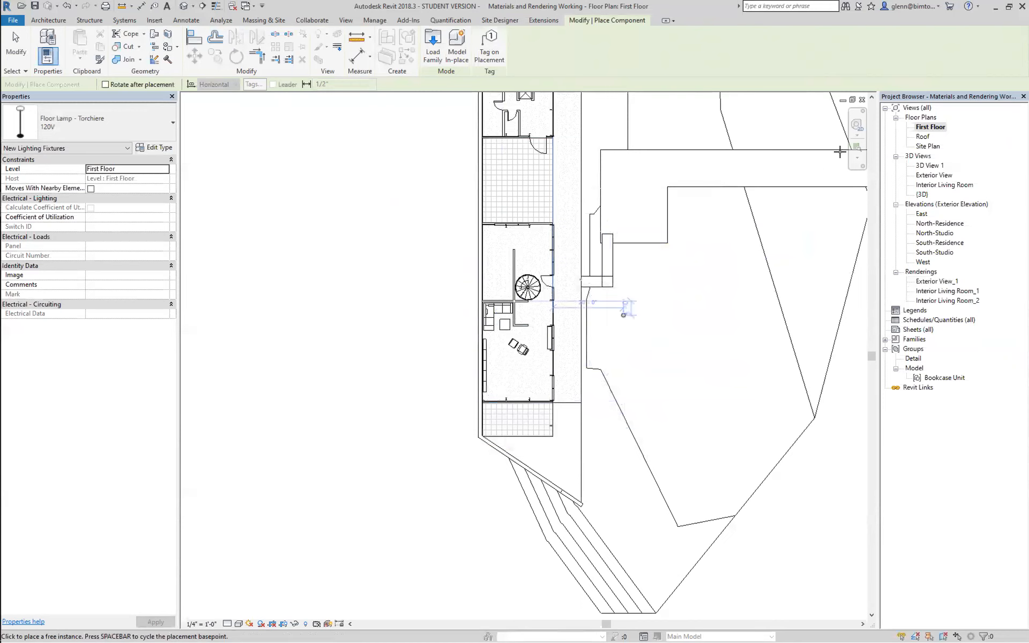
- Place the 120V torchiere floor lamp on the First Floor plan, between the sofa and the bookcases along the living room wall
{"action": "key", "text": "z"}
{"action": "key", "text": "r"}
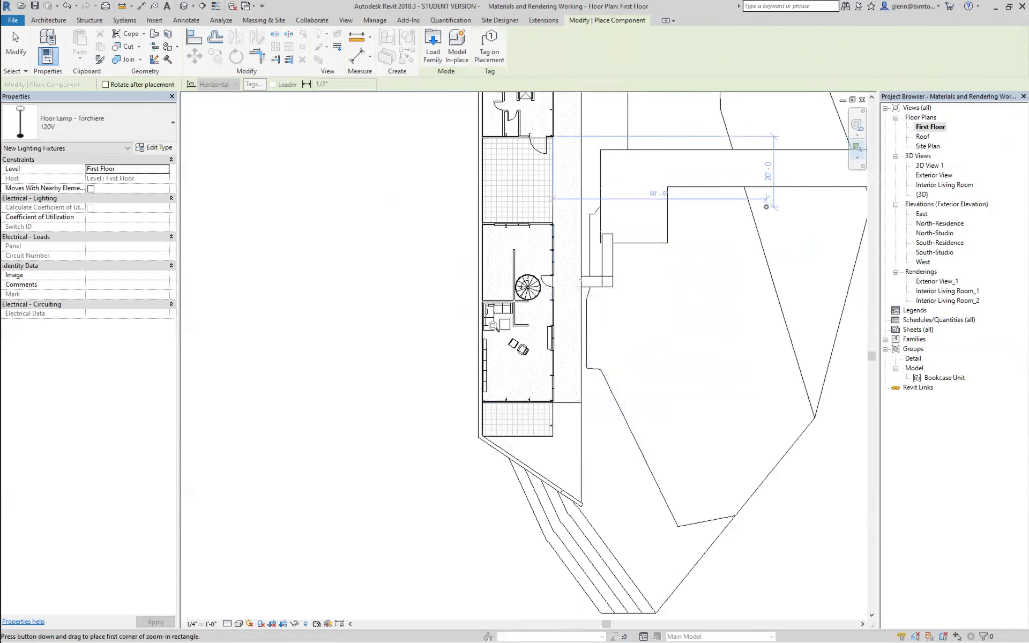
{"action": "left_click_drag", "start_coordinate": [484, 321], "coordinate": [522, 379]}
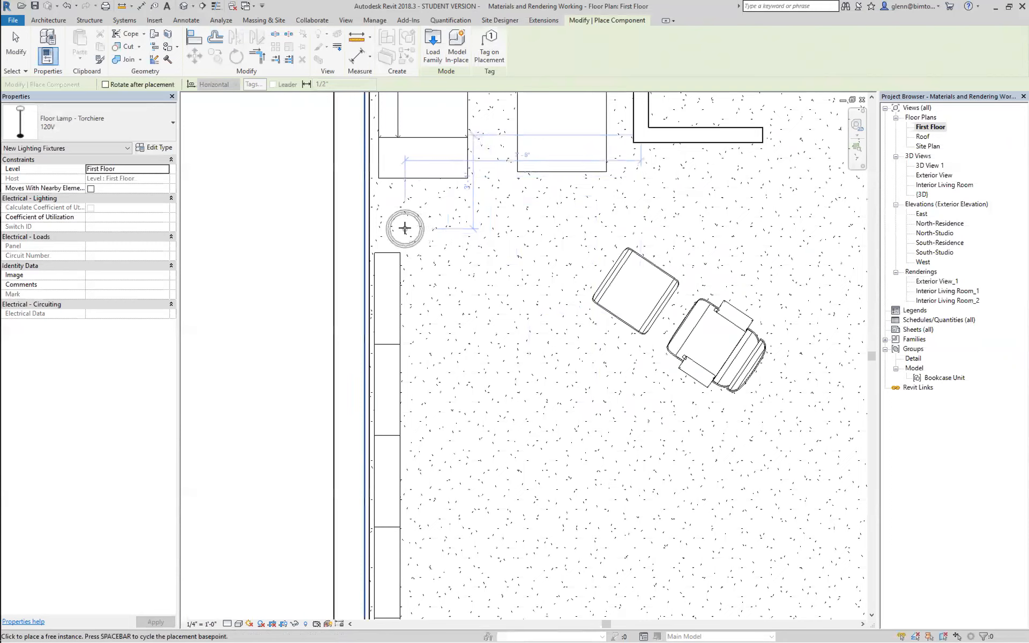
{"action": "left_click", "coordinate": [405, 229]}
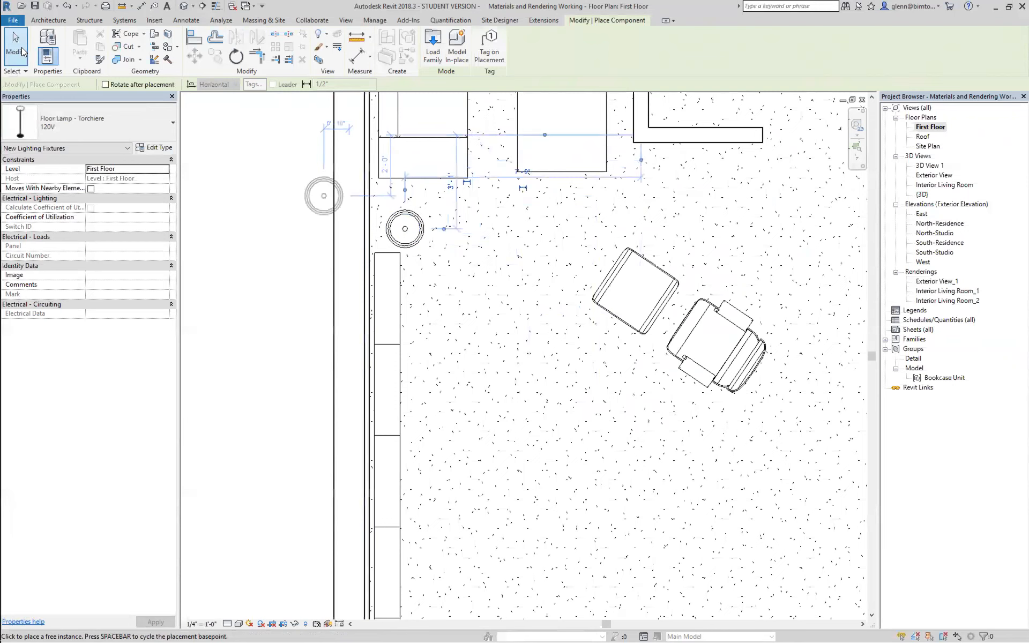
{"action": "left_click", "coordinate": [22, 51]}
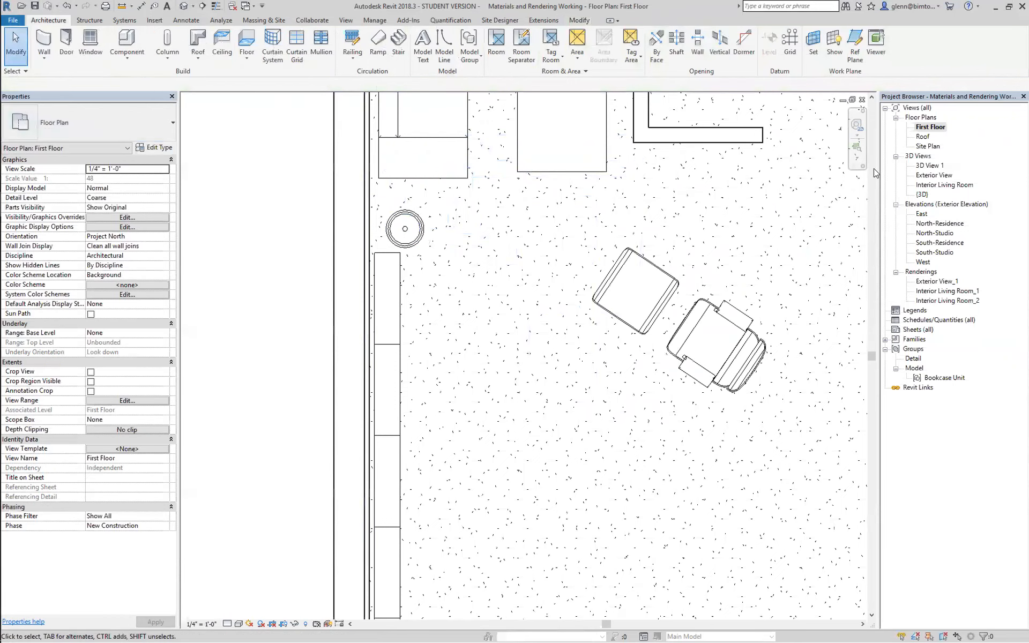
- With the model shown in the Interior Living Room view, set the lighting scheme to Interior: Artificial only and review its artificial lights
{"action": "double_click", "coordinate": [923, 184]}
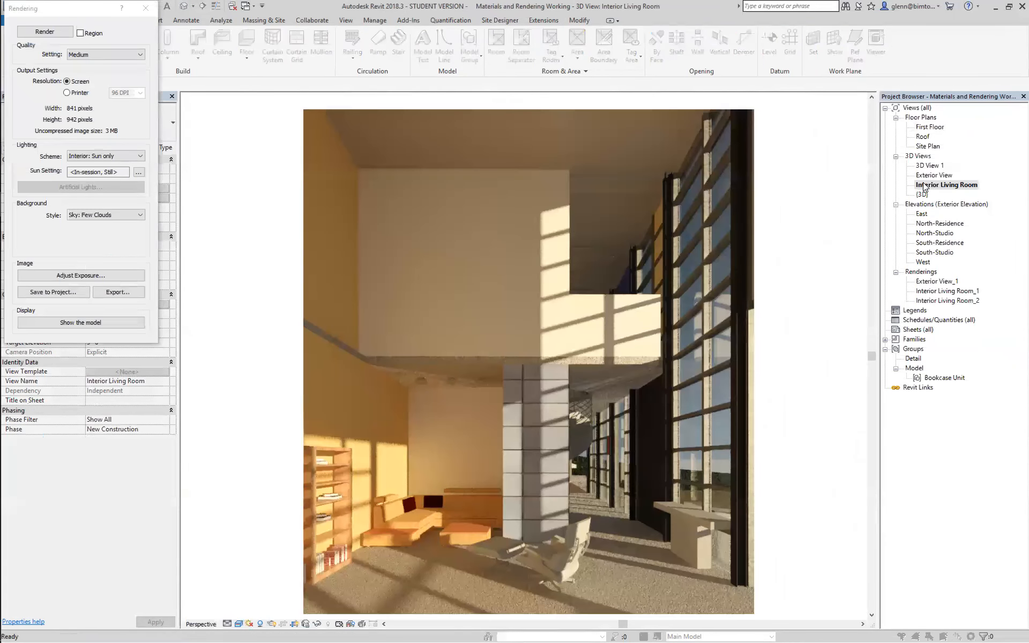
{"action": "left_click", "coordinate": [112, 324]}
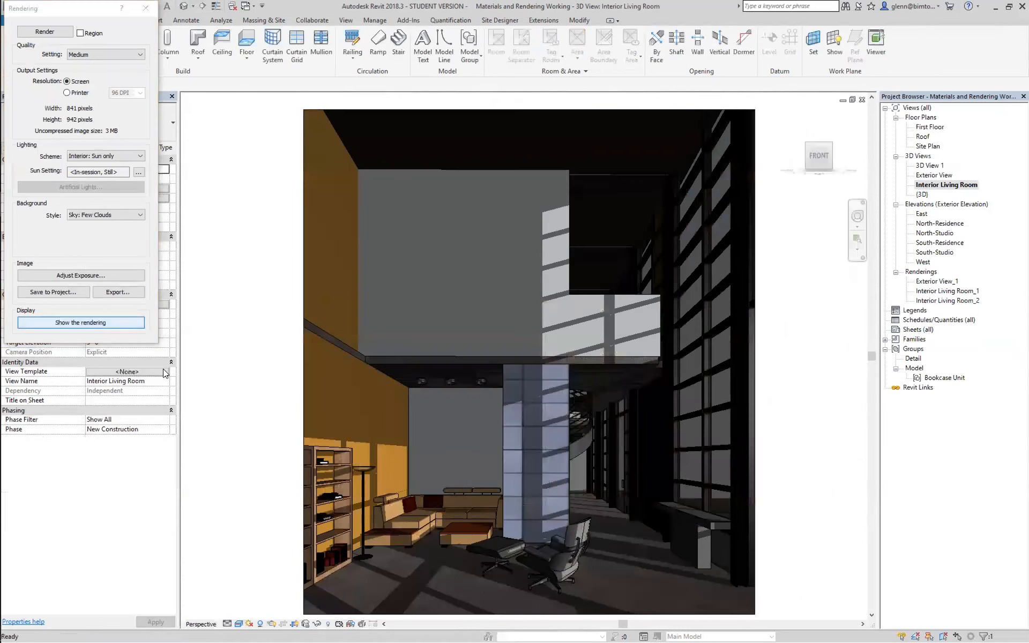
{"action": "left_click", "coordinate": [137, 157]}
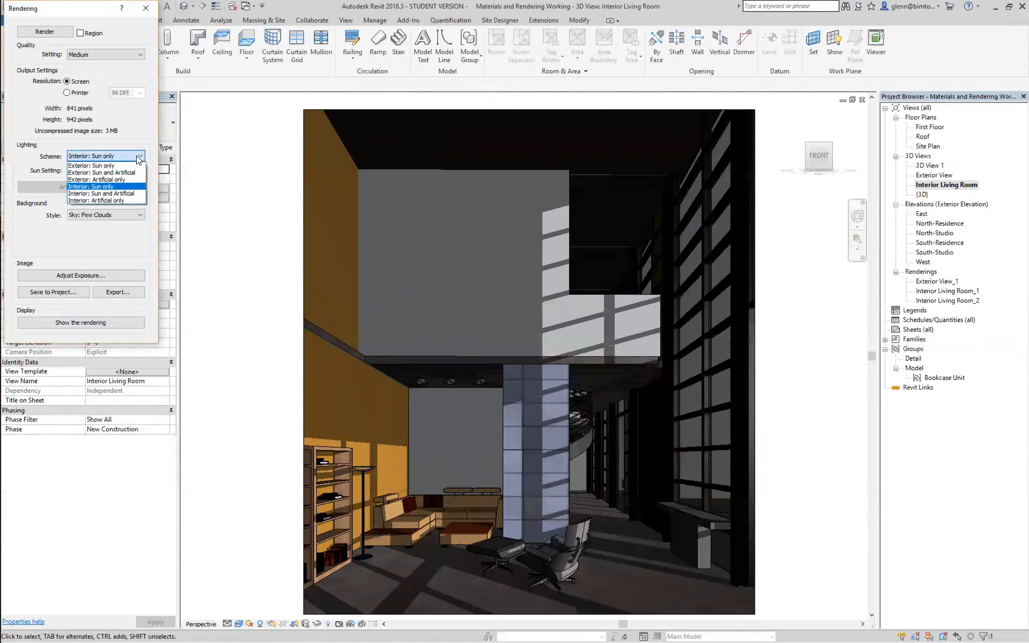
{"action": "left_click", "coordinate": [120, 201]}
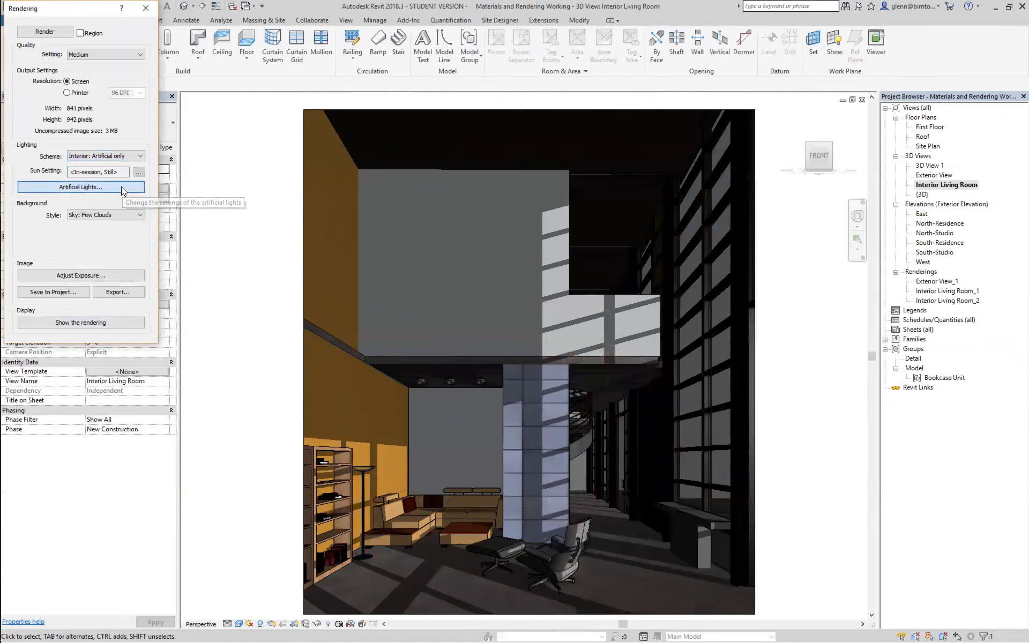
{"action": "left_click", "coordinate": [121, 186]}
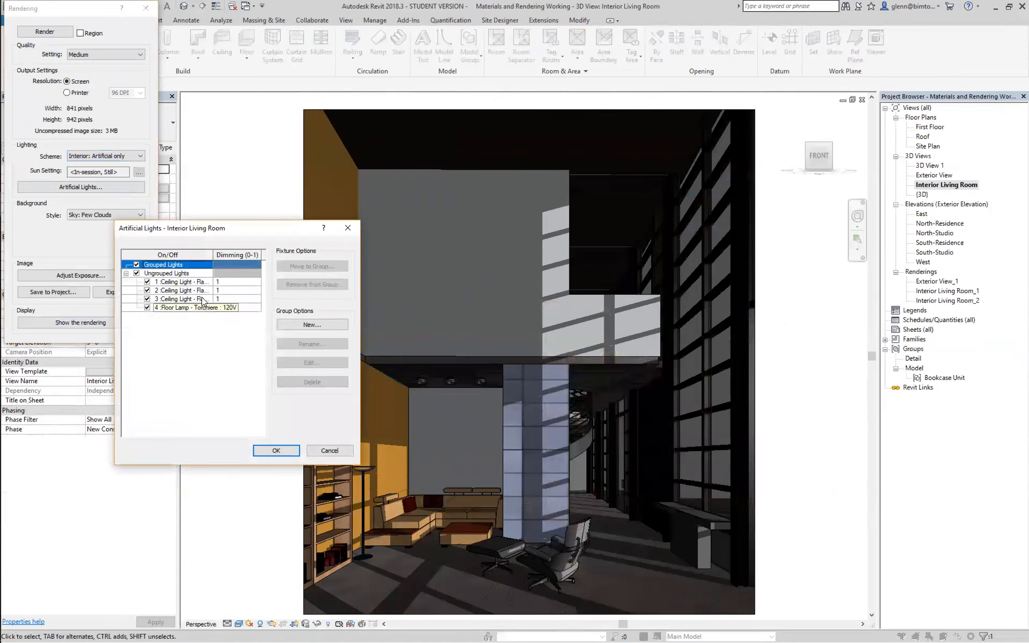
{"action": "left_click", "coordinate": [275, 451]}
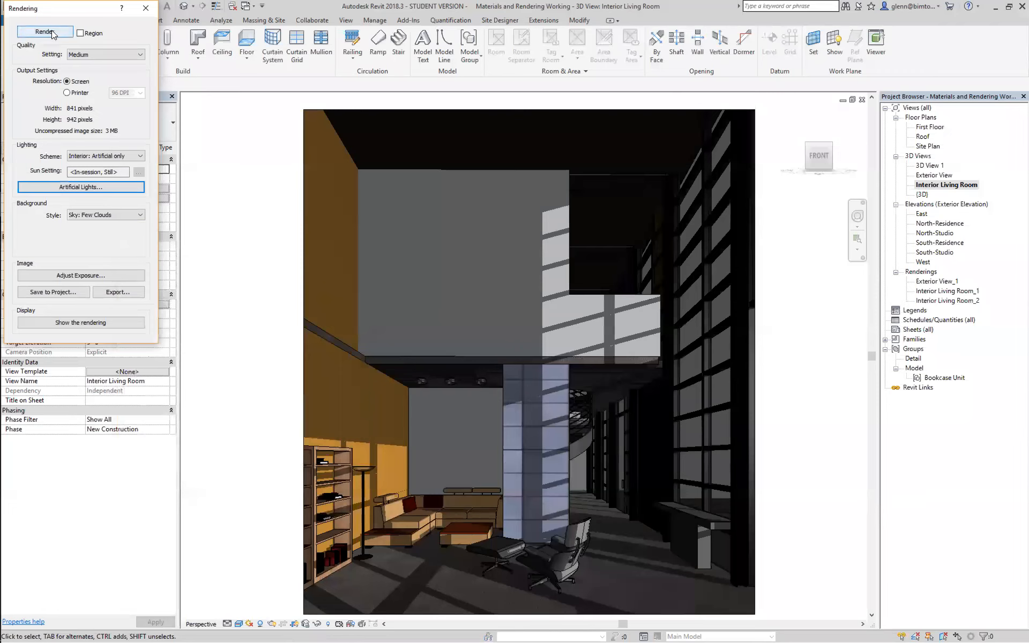
- Render the living room at Draft quality with the artificial lights and stop the rendering partway through
{"action": "left_click", "coordinate": [75, 54]}
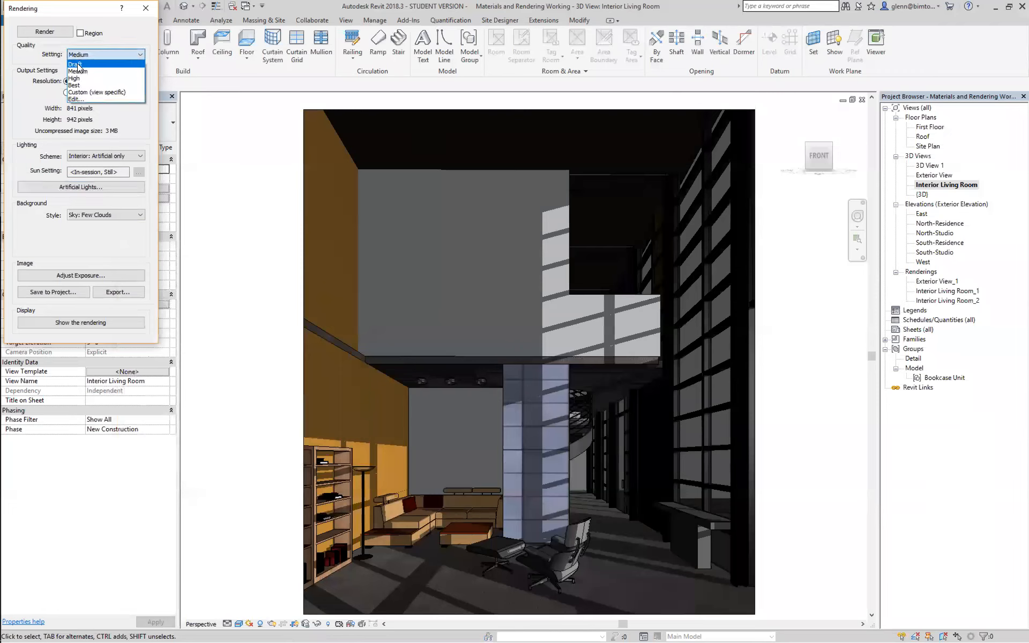
{"action": "left_click", "coordinate": [74, 60]}
{"action": "left_click", "coordinate": [53, 34]}
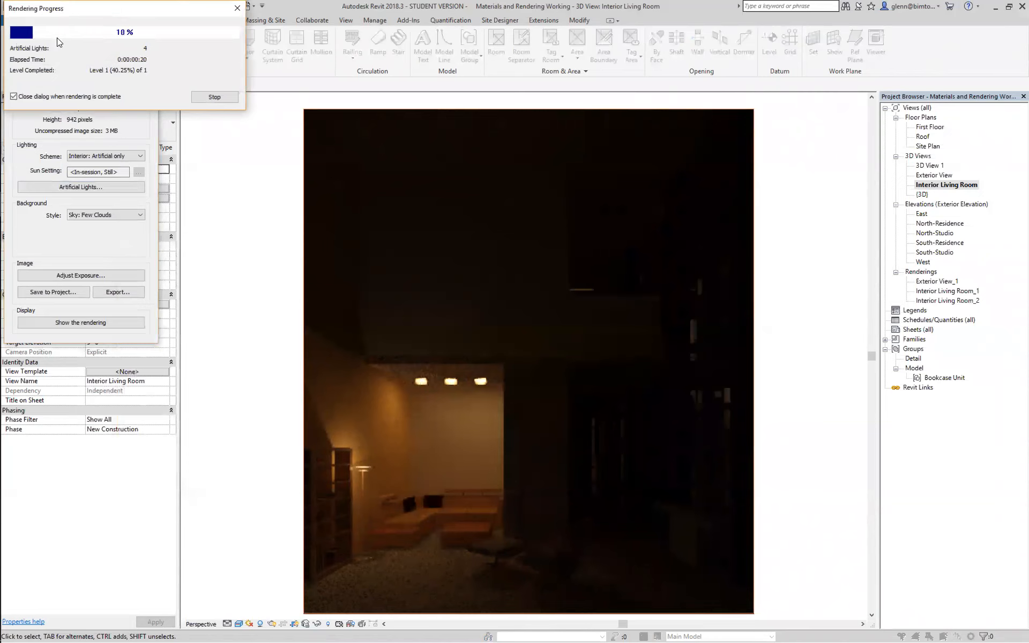
{"action": "left_click", "coordinate": [226, 99]}
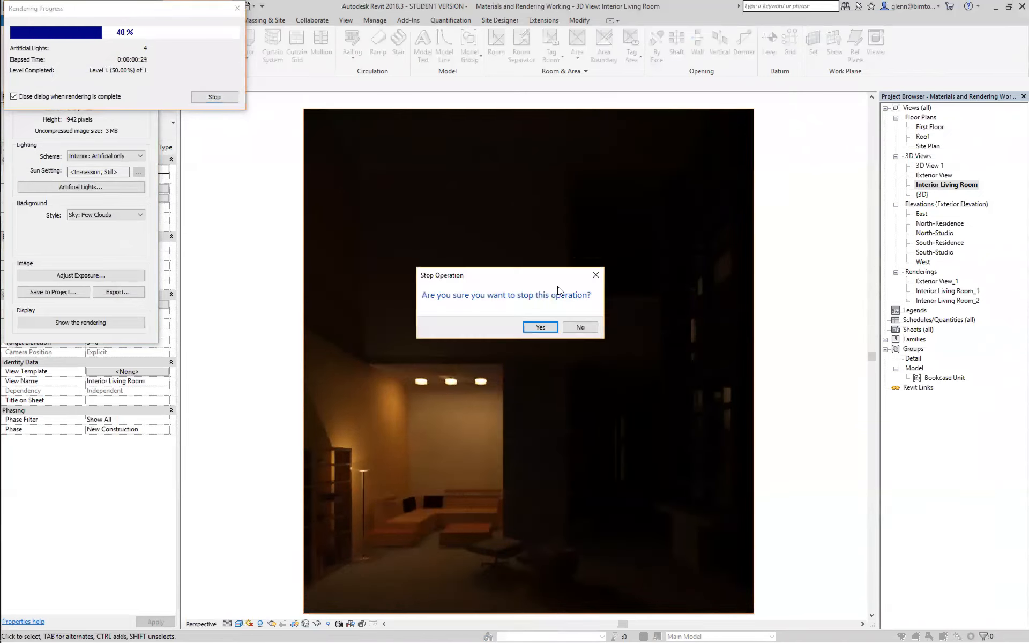
{"action": "left_click", "coordinate": [542, 327]}
- Brighten the rendered living room image by applying an exposure value of 6.84, followed by 5.07
{"action": "left_click", "coordinate": [88, 272]}
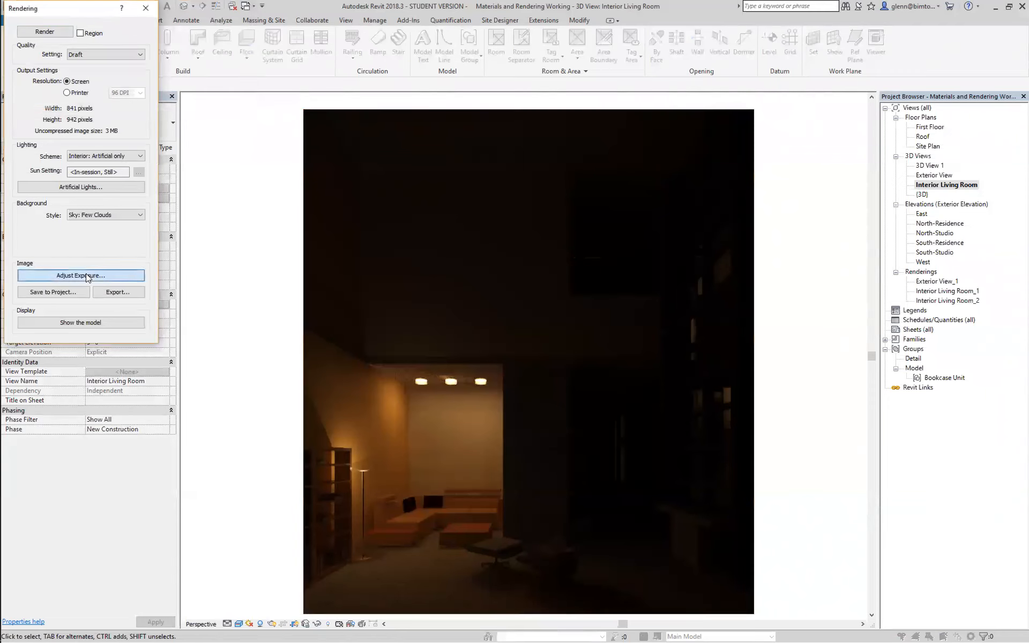
{"action": "left_click_drag", "start_coordinate": [141, 97], "coordinate": [135, 103]}
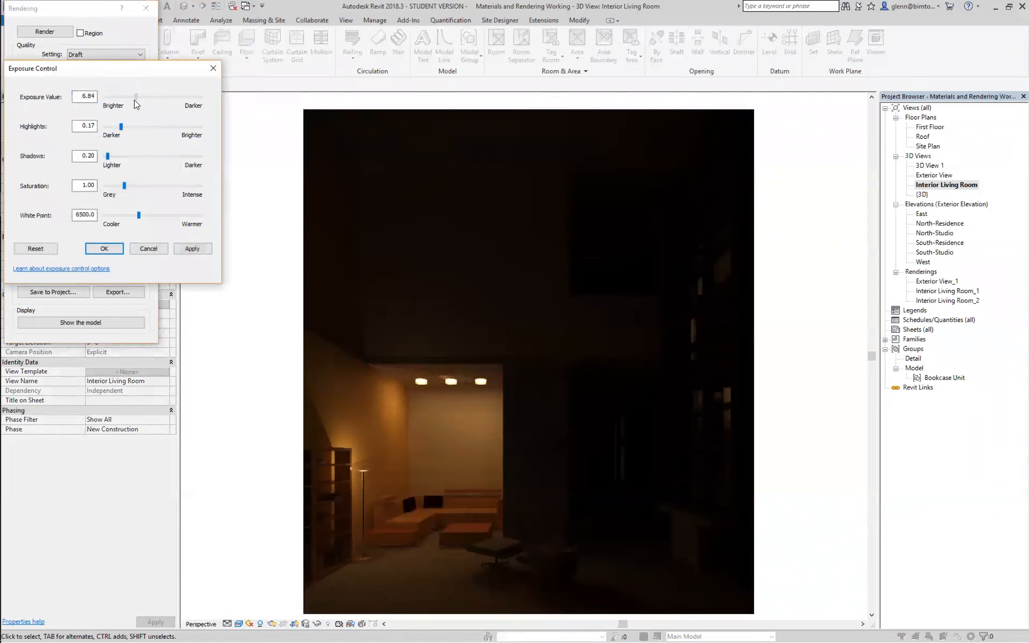
{"action": "left_click", "coordinate": [179, 247]}
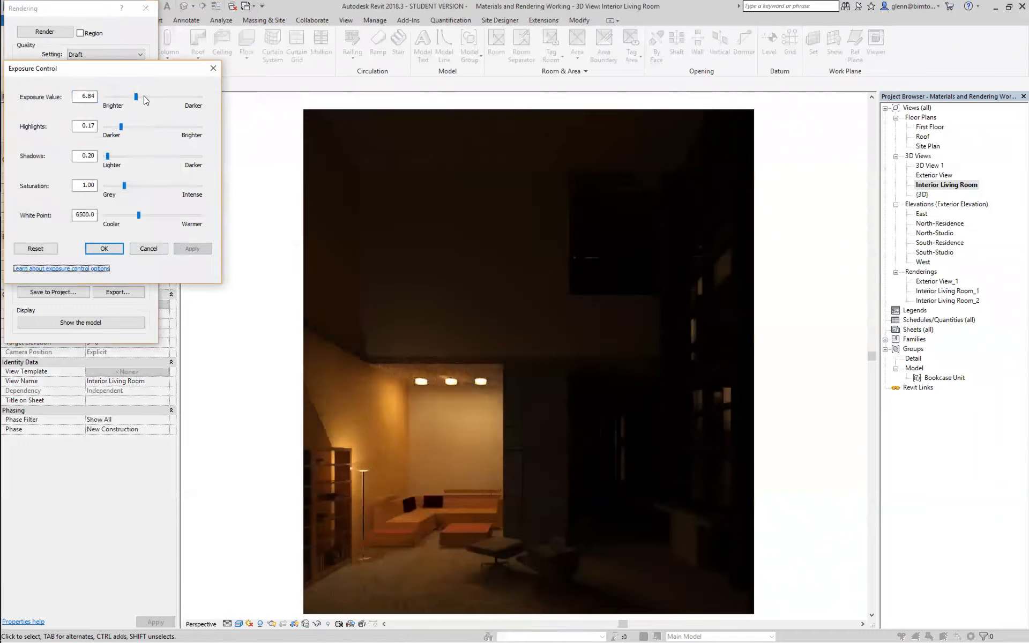
{"action": "left_click_drag", "start_coordinate": [136, 97], "coordinate": [126, 98]}
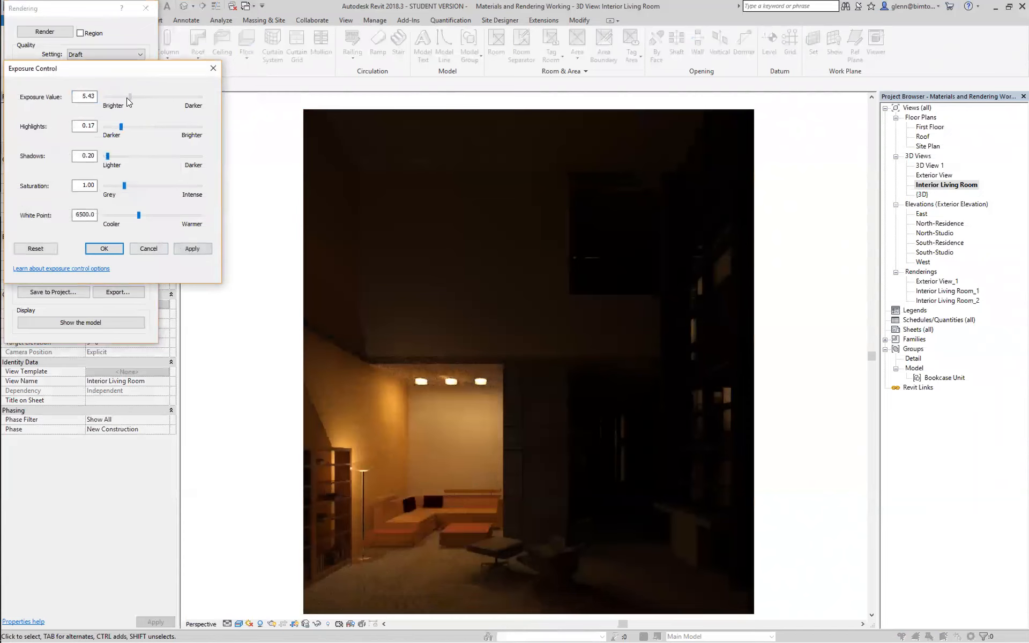
{"action": "left_click", "coordinate": [199, 249]}
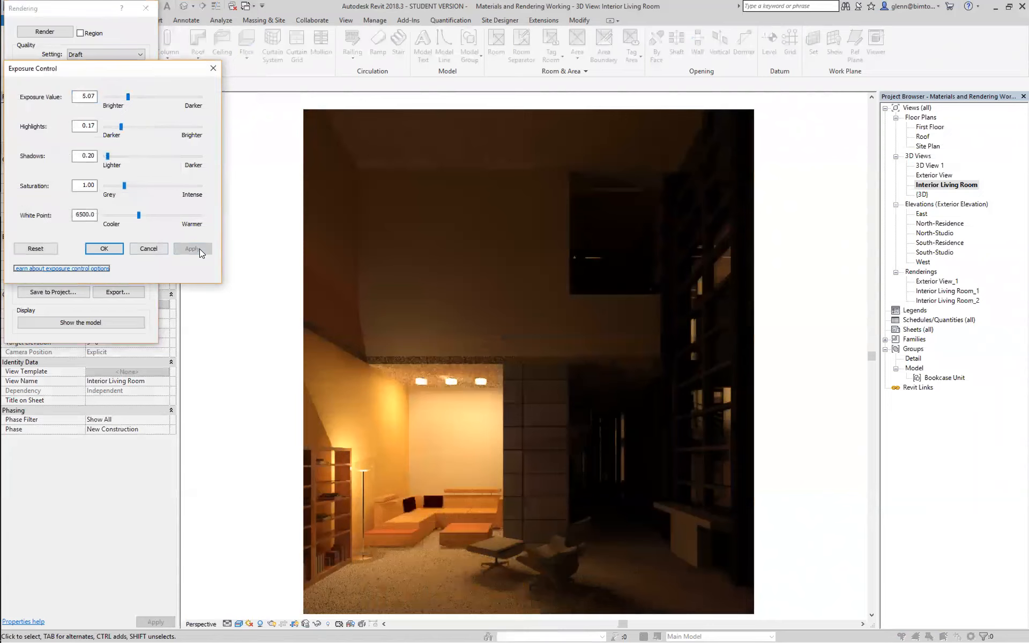
{"action": "left_click", "coordinate": [214, 68]}
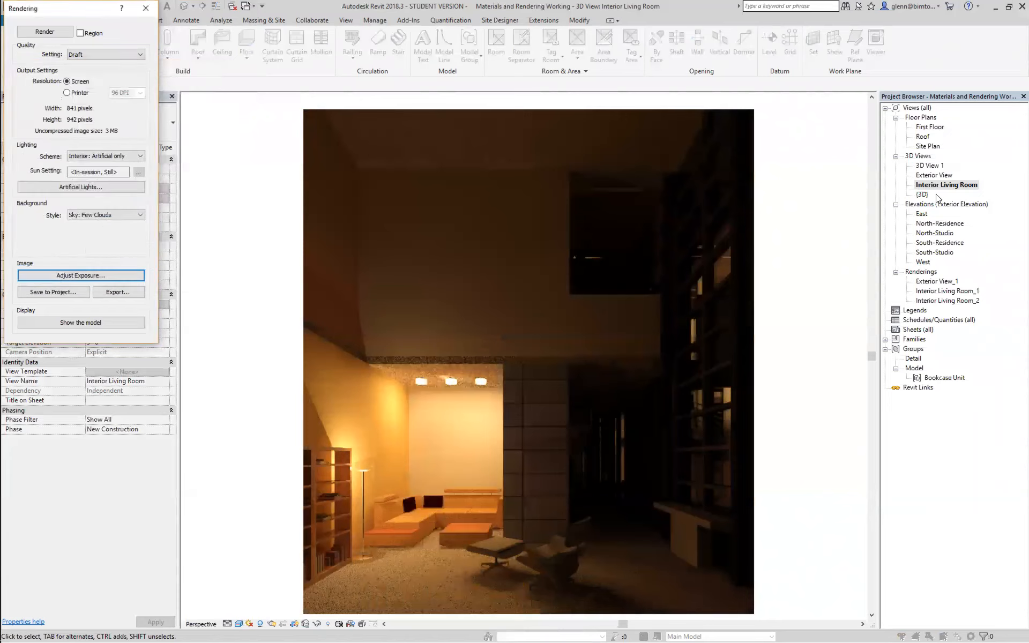
- On the First Floor plan, copy the torchiere floor lamp across the living room to about 2' from the curtain wall, below the console table
{"action": "double_click", "coordinate": [929, 128]}
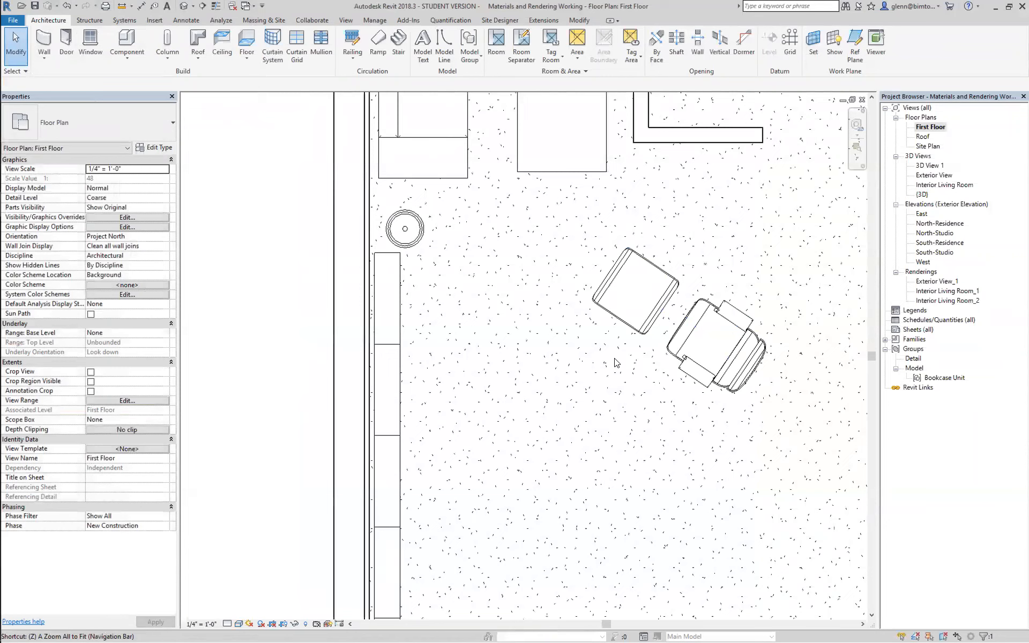
{"action": "scroll", "coordinate": [524, 357], "scroll_direction": "down", "scroll_amount": 3}
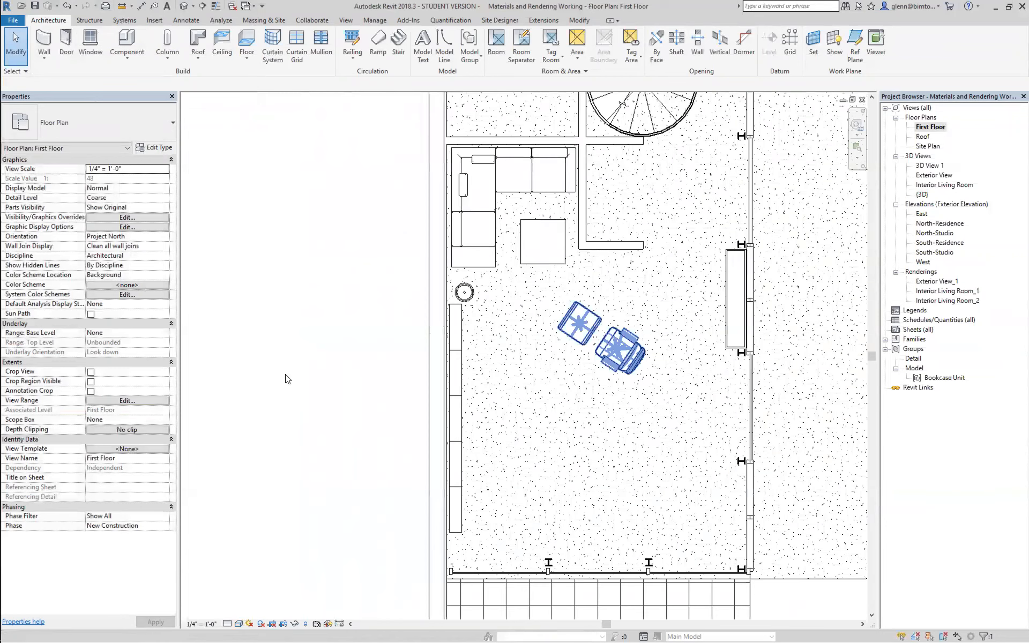
{"action": "left_click", "coordinate": [466, 294]}
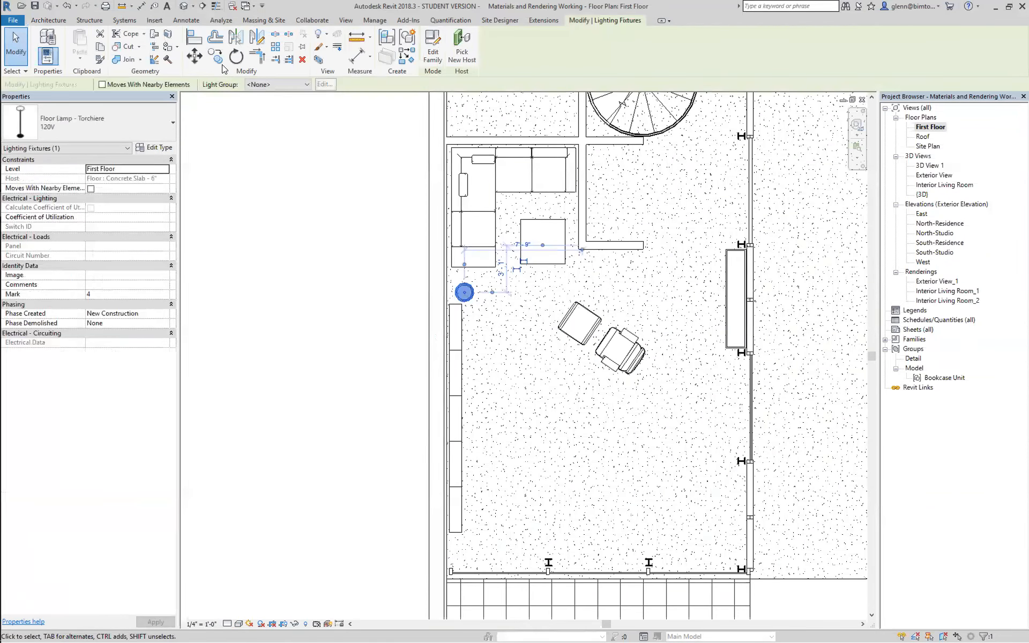
{"action": "left_click", "coordinate": [218, 61]}
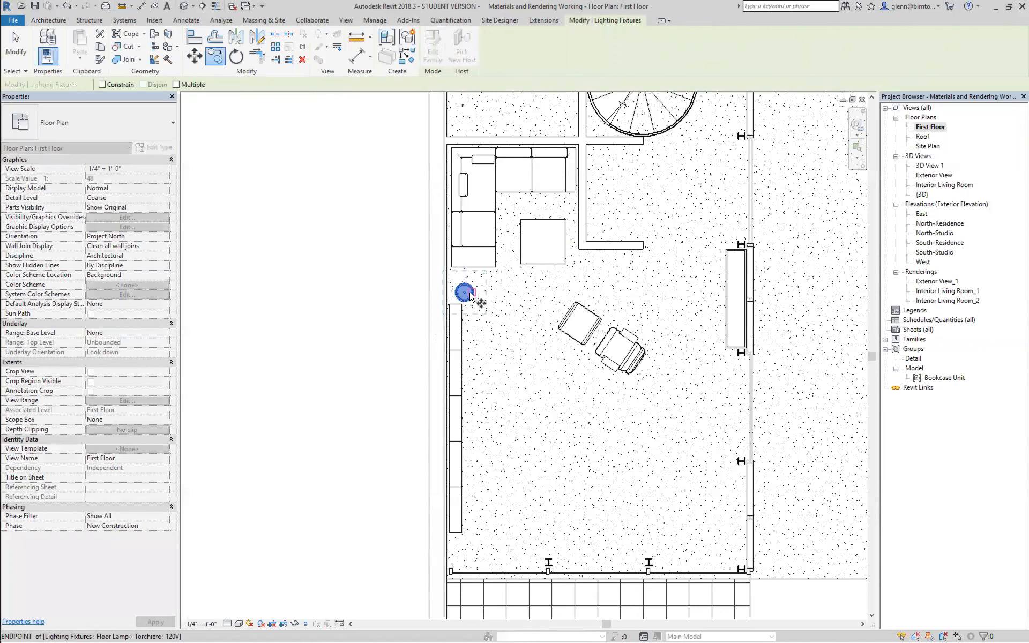
{"action": "left_click", "coordinate": [724, 484]}
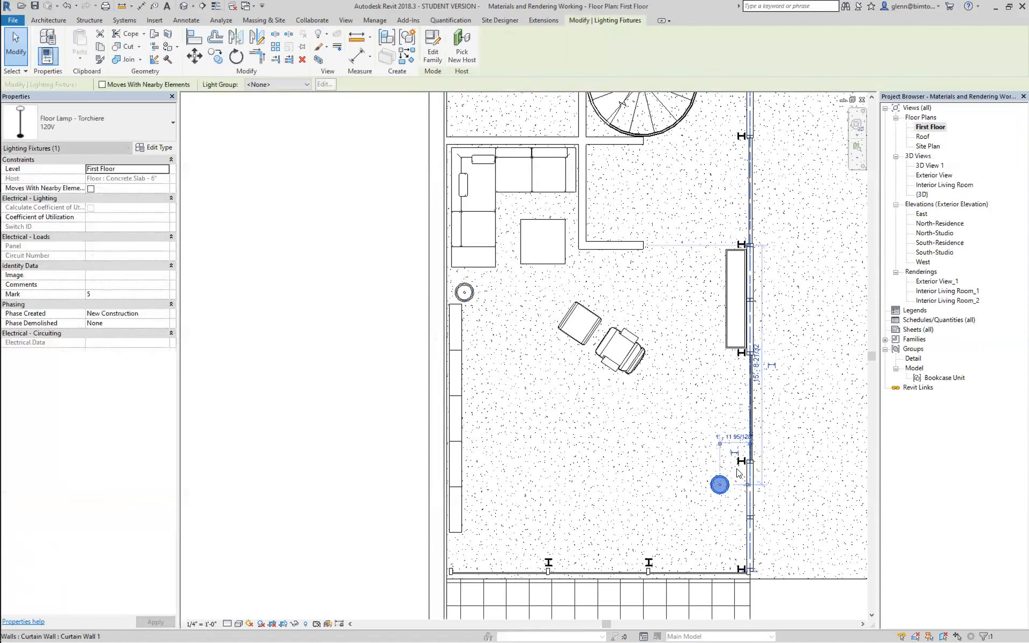
{"action": "left_click", "coordinate": [367, 456]}
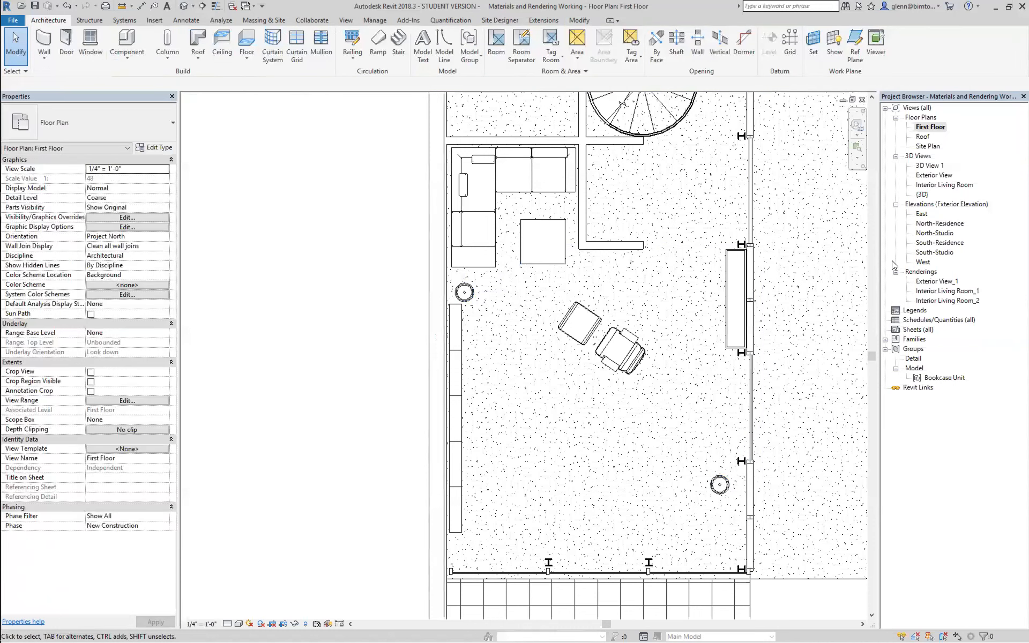
- Render the Interior Living Room view at Medium quality and stop the rendering partway through
{"action": "double_click", "coordinate": [941, 186]}
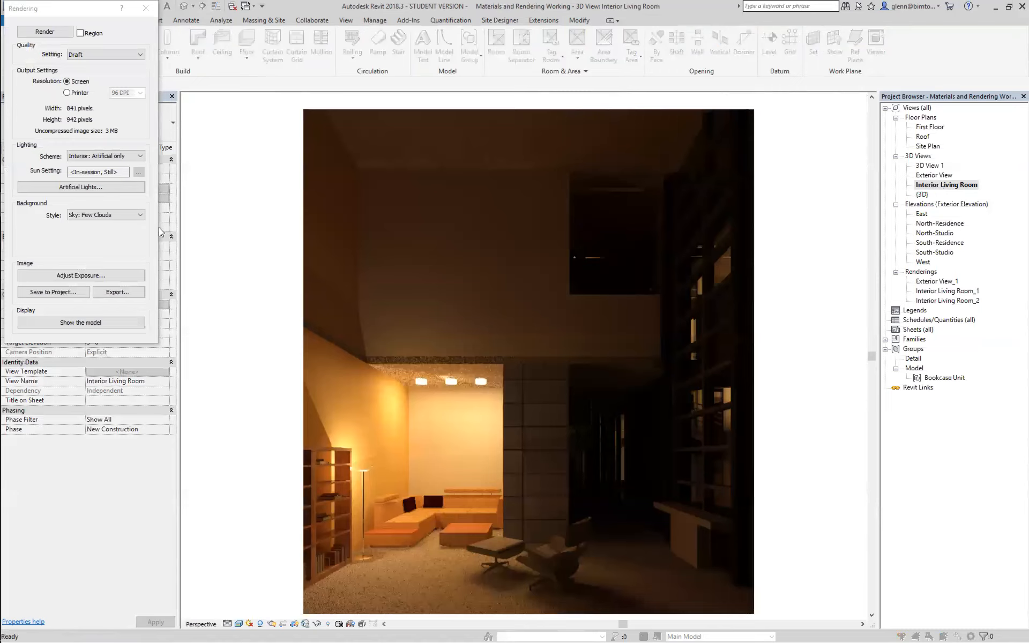
{"action": "left_click", "coordinate": [85, 56]}
{"action": "left_click", "coordinate": [85, 69]}
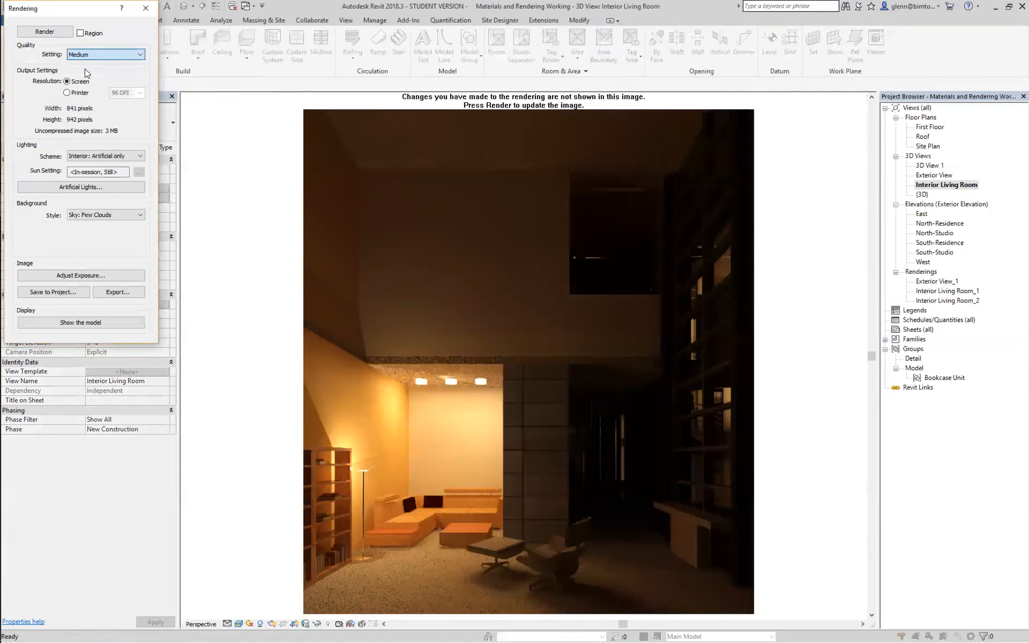
{"action": "left_click", "coordinate": [52, 34]}
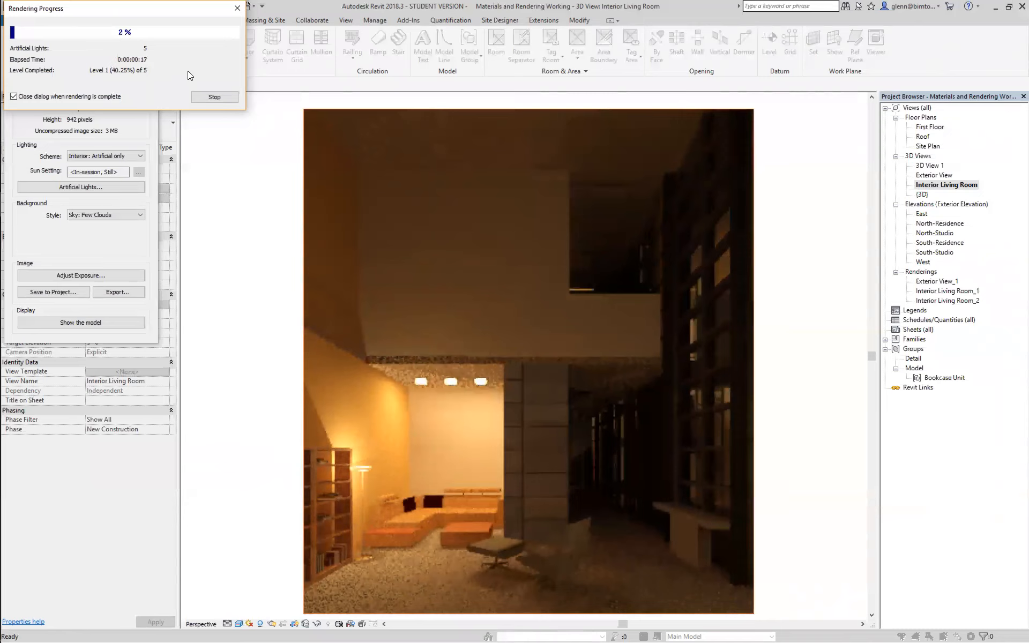
{"action": "left_click", "coordinate": [202, 95]}
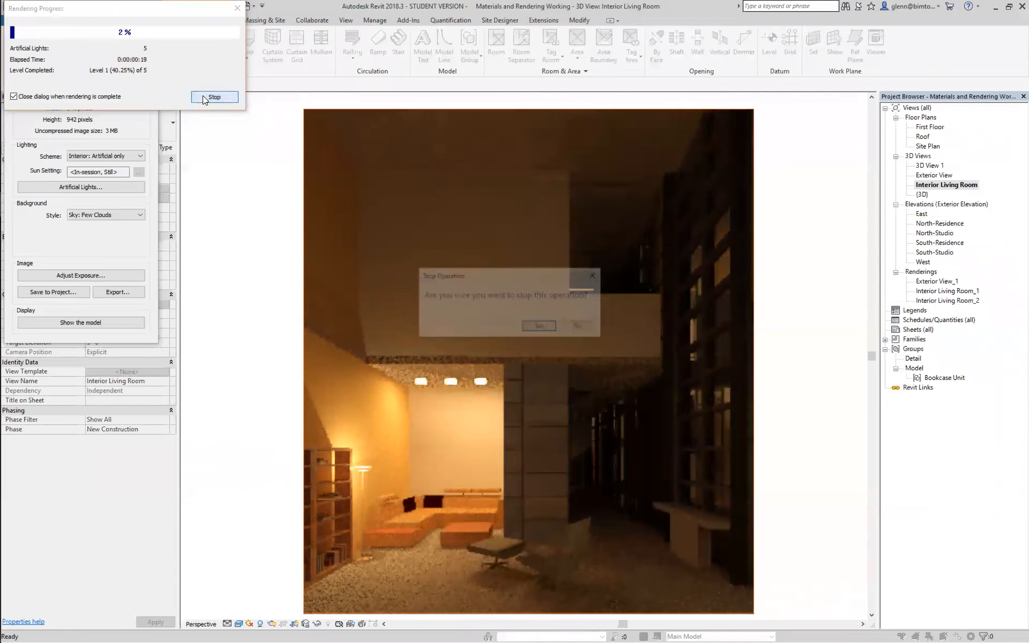
{"action": "left_click", "coordinate": [578, 327]}
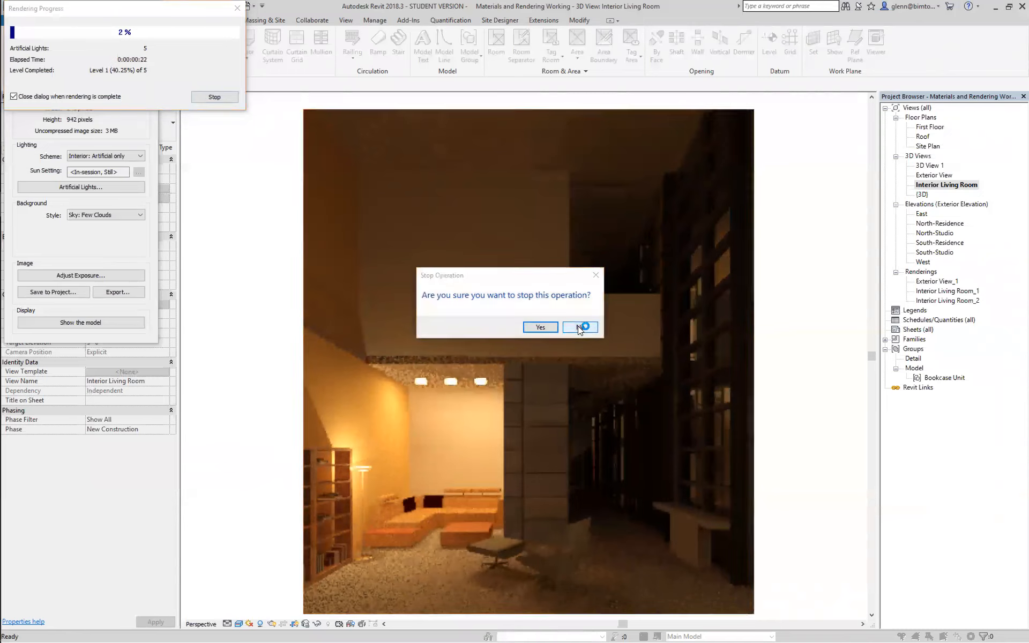
{"action": "left_click", "coordinate": [544, 329]}
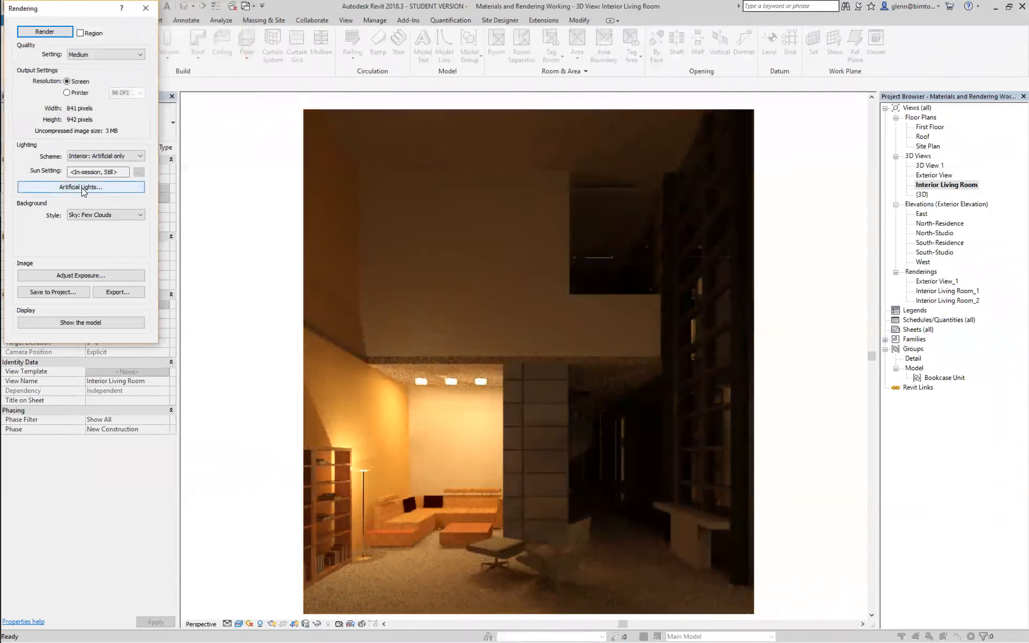
- Brighten the rendered living room image by applying an exposure value of 4.01, followed by 2.71
{"action": "left_click", "coordinate": [86, 275]}
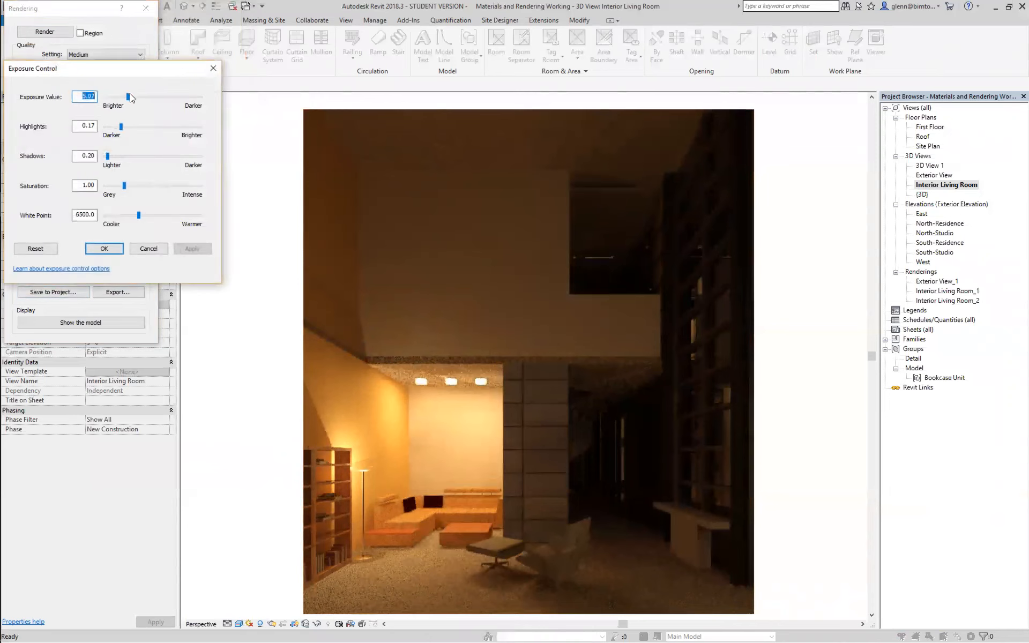
{"action": "left_click_drag", "start_coordinate": [127, 97], "coordinate": [123, 97]}
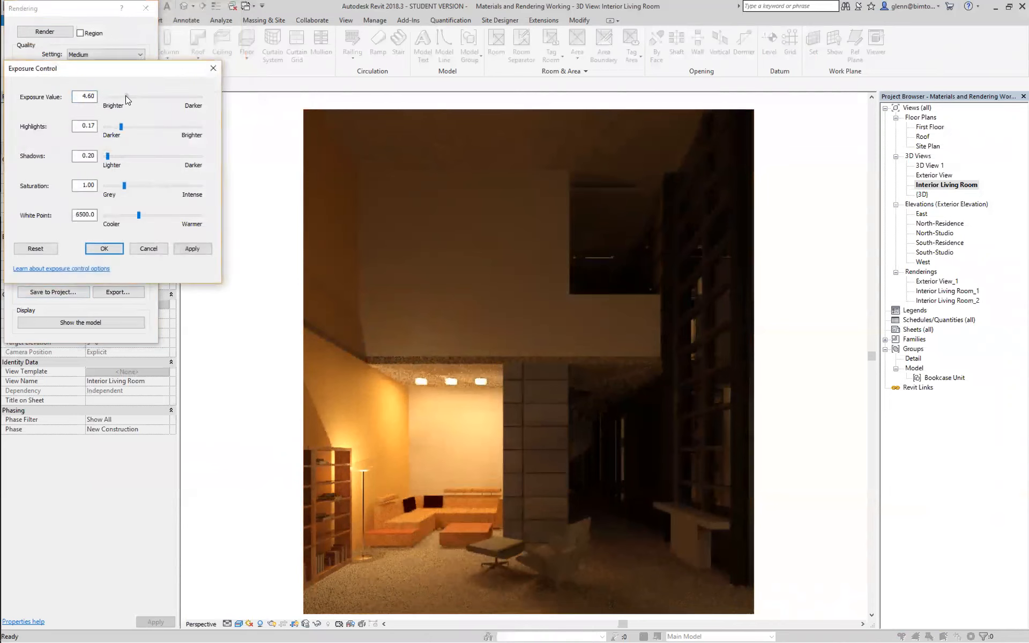
{"action": "left_click", "coordinate": [182, 245]}
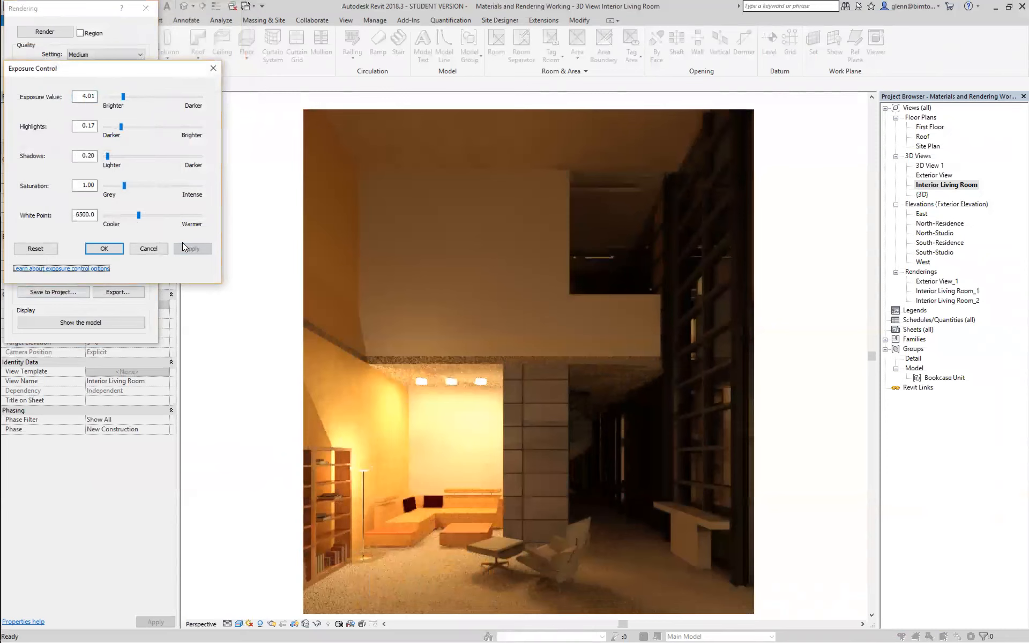
{"action": "left_click_drag", "start_coordinate": [123, 97], "coordinate": [118, 97]}
{"action": "left_click", "coordinate": [199, 247]}
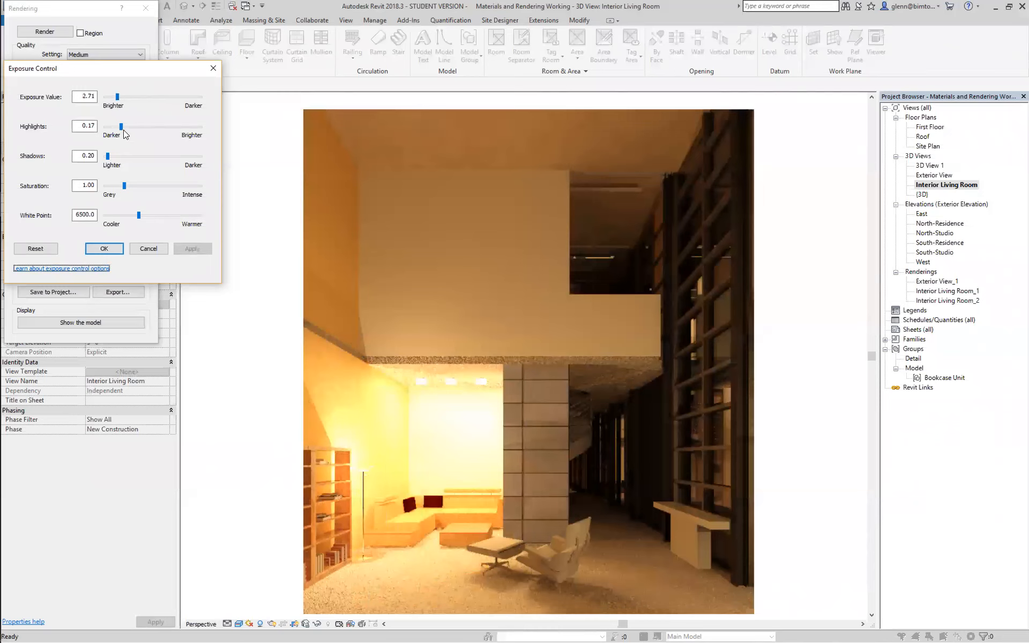
- Darken the image's highlights by applying 0.08, followed by 0.02, and accept the exposure settings
{"action": "left_click_drag", "start_coordinate": [121, 127], "coordinate": [113, 127]}
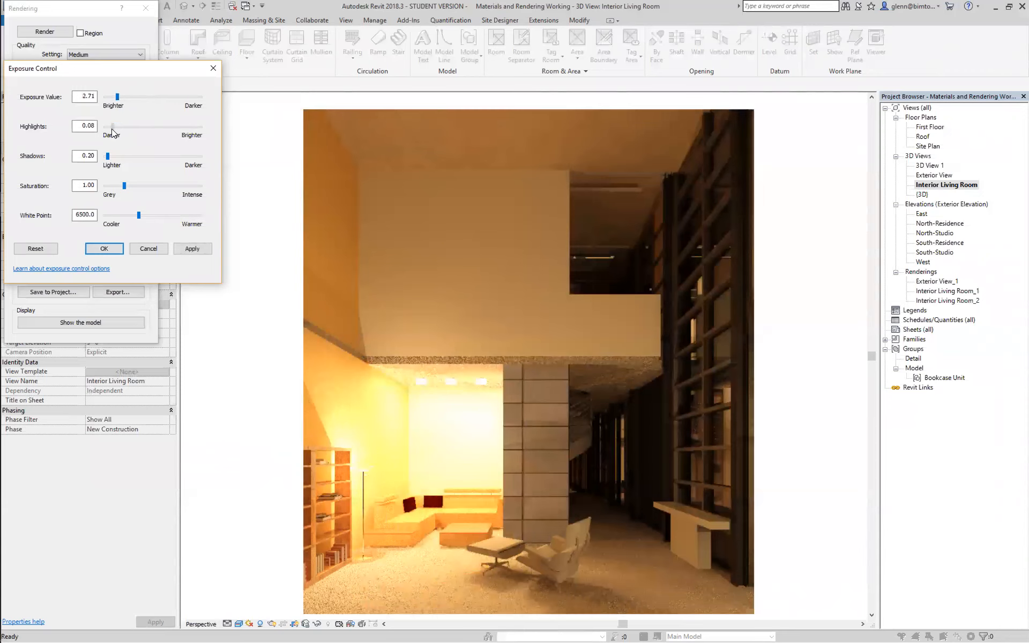
{"action": "left_click", "coordinate": [185, 246]}
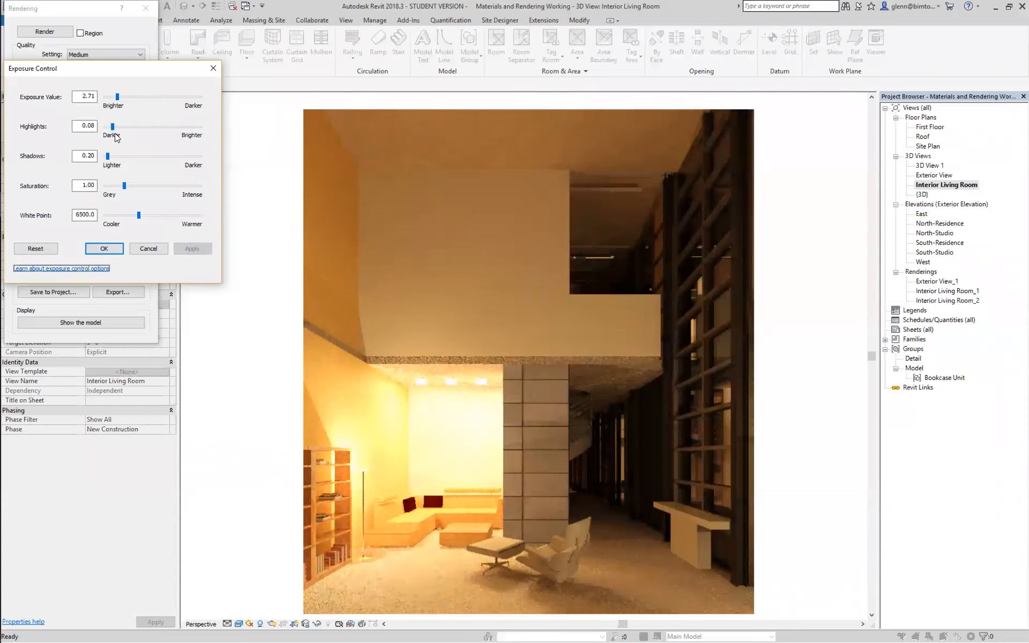
{"action": "left_click_drag", "start_coordinate": [113, 127], "coordinate": [107, 126]}
{"action": "left_click", "coordinate": [178, 243]}
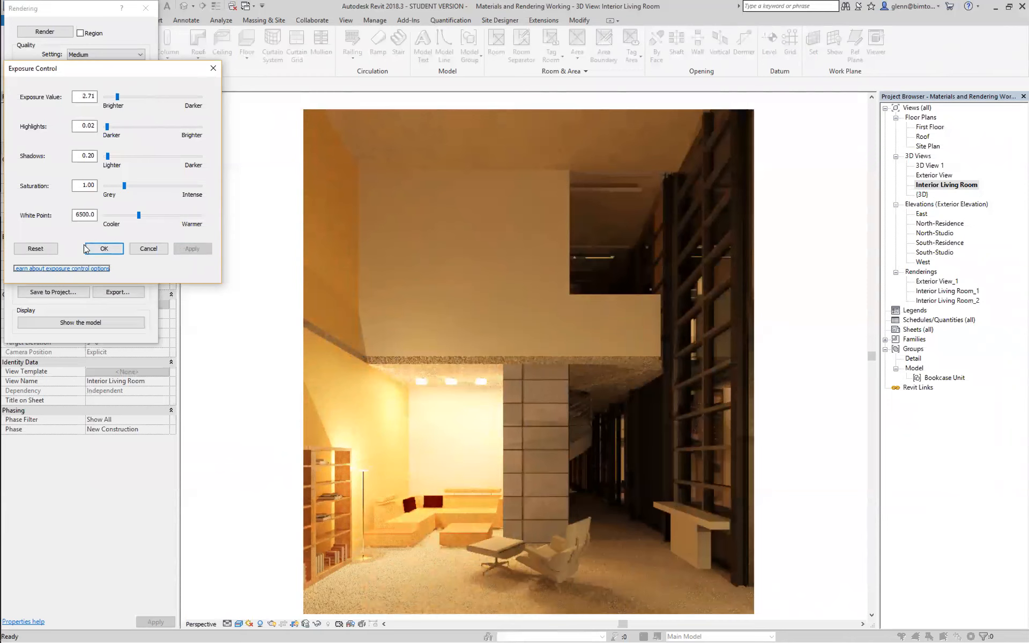
{"action": "left_click", "coordinate": [113, 252]}
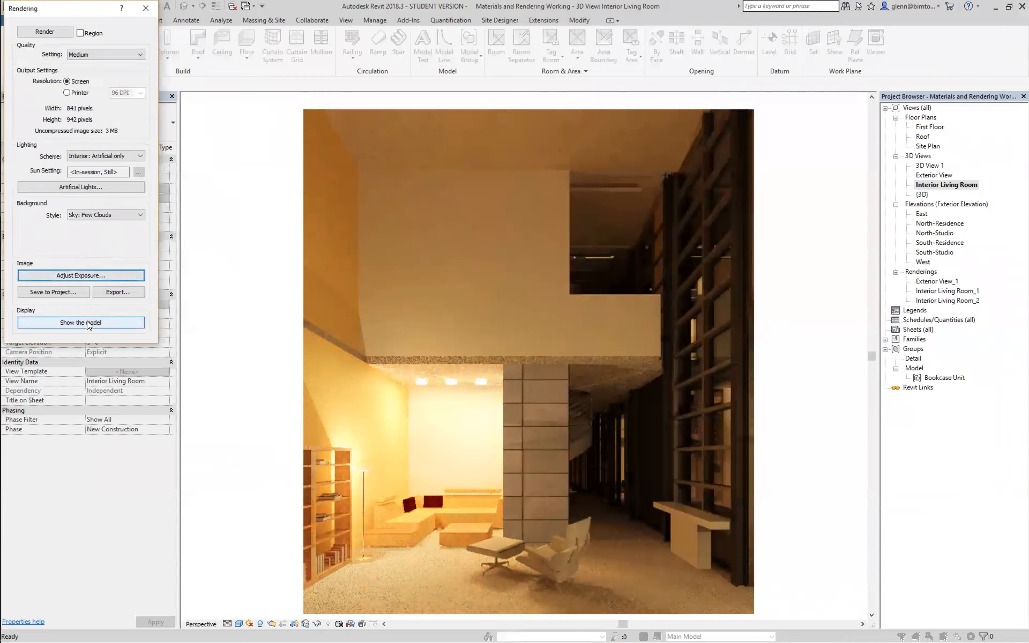
- Save the rendered image to the project as Interior Living Room_3 and close the rendering settings
{"action": "left_click", "coordinate": [80, 292]}
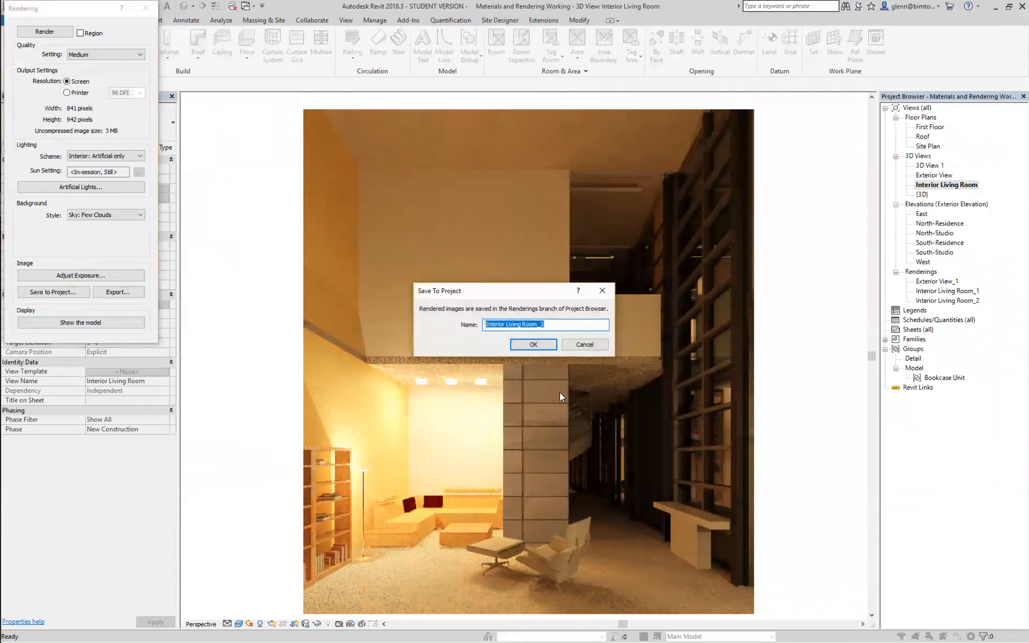
{"action": "left_click", "coordinate": [544, 345]}
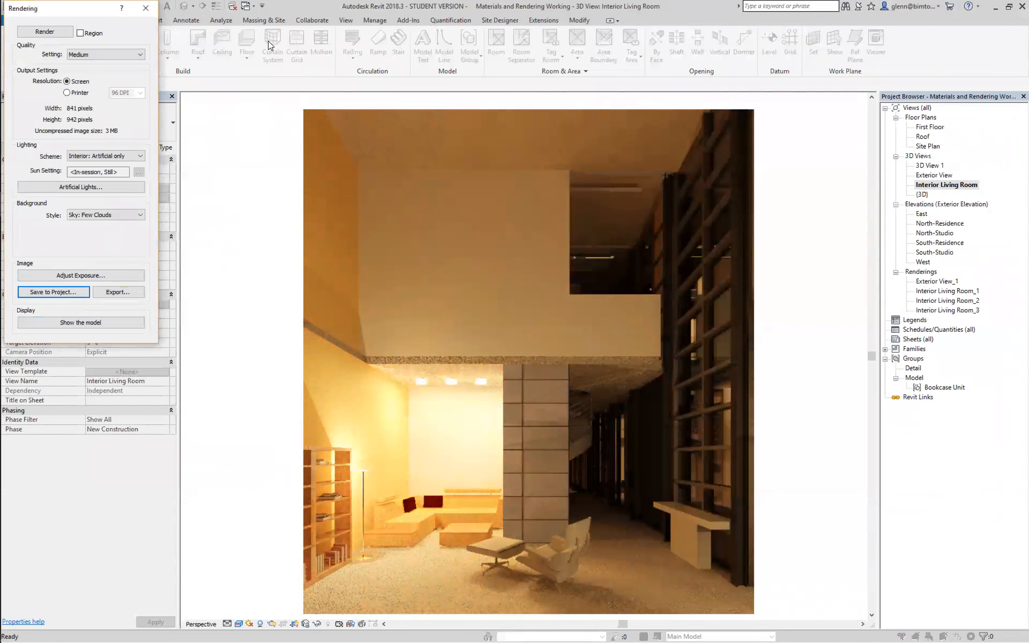
{"action": "left_click", "coordinate": [146, 9]}
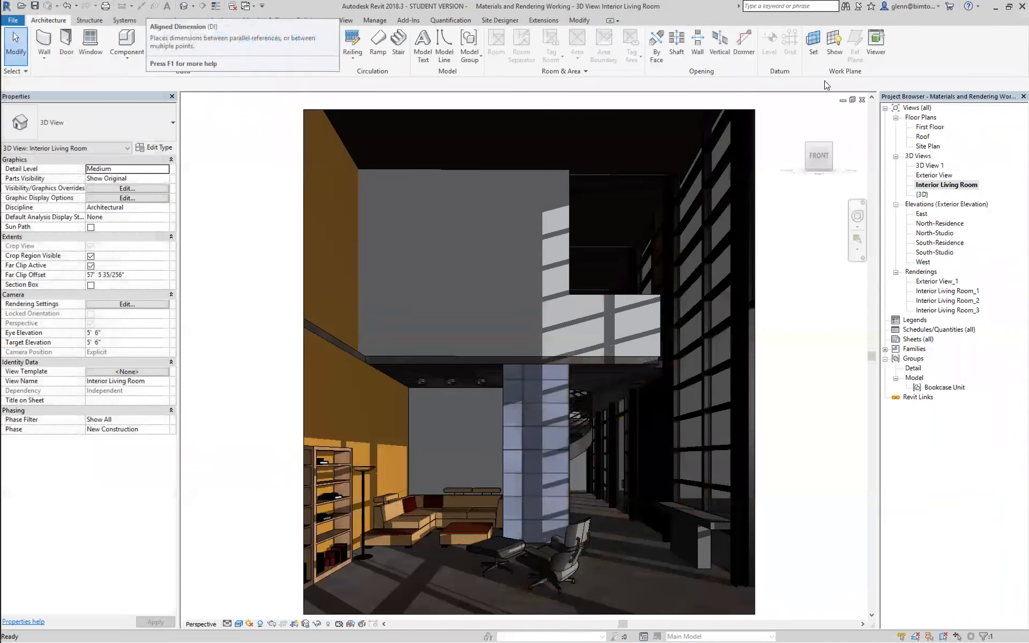
- Open the Exterior View's rendering settings and set the lighting scheme to Exterior: Artificial only
{"action": "double_click", "coordinate": [937, 176]}
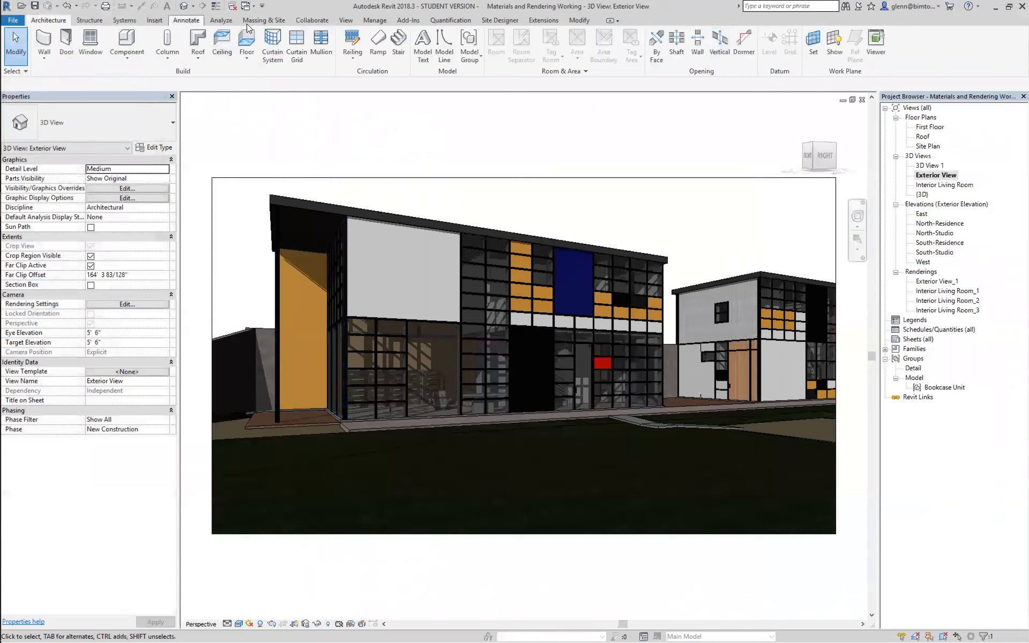
{"action": "left_click", "coordinate": [346, 21]}
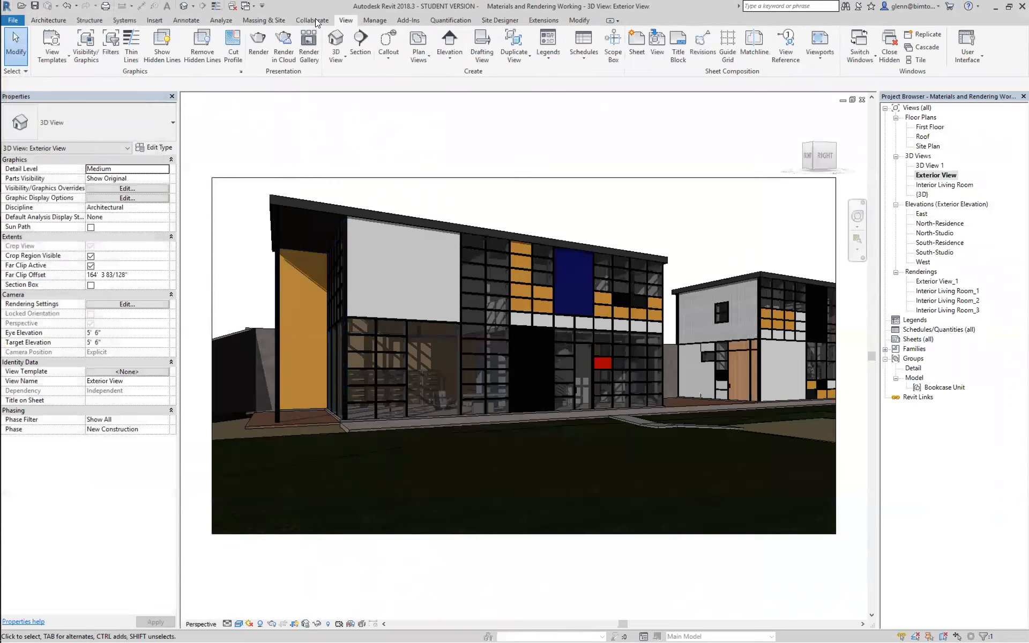
{"action": "left_click", "coordinate": [264, 52]}
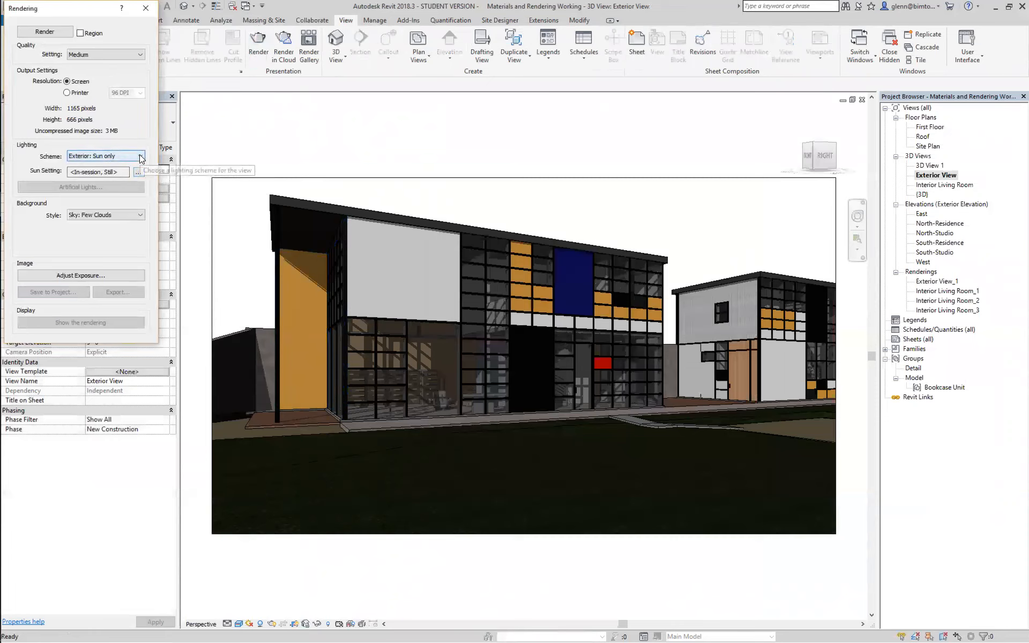
{"action": "left_click", "coordinate": [140, 156]}
{"action": "left_click", "coordinate": [124, 179]}
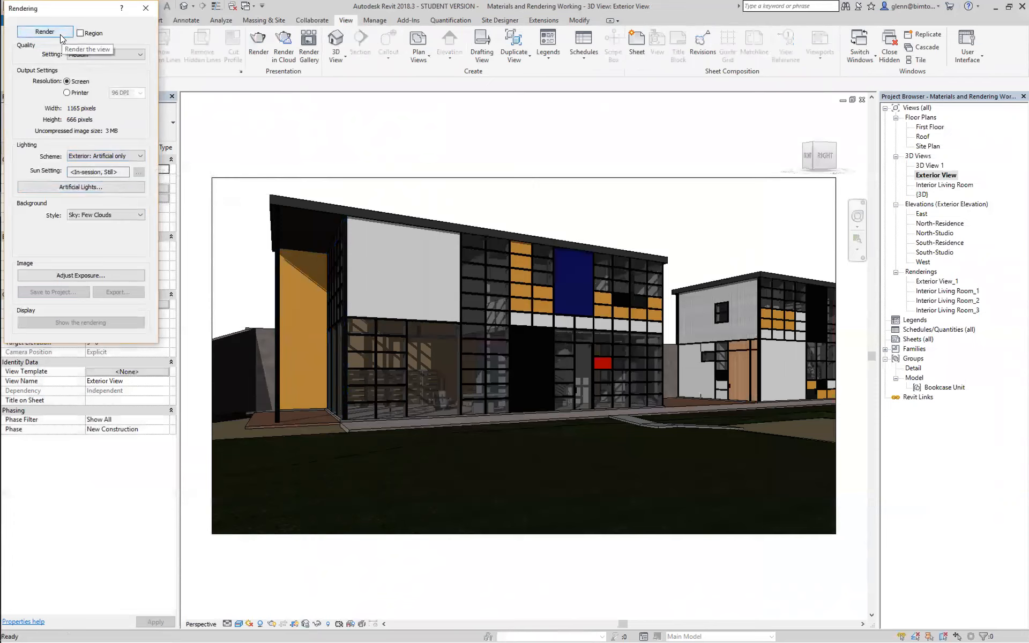
- Render the Exterior View at Medium quality and stop the rendering partway through
{"action": "left_click", "coordinate": [45, 32]}
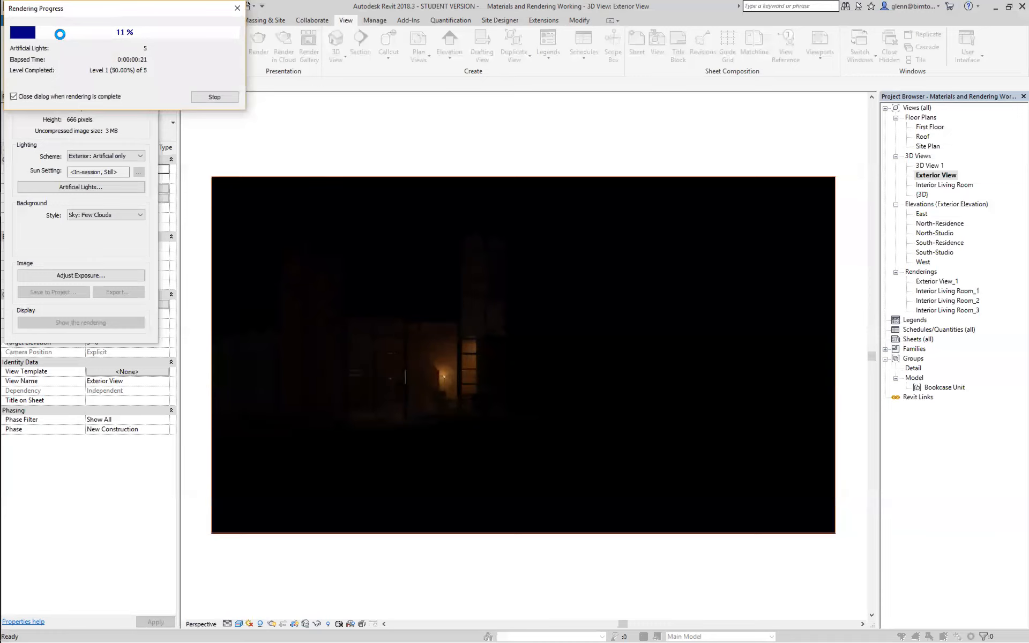
{"action": "left_click", "coordinate": [213, 97]}
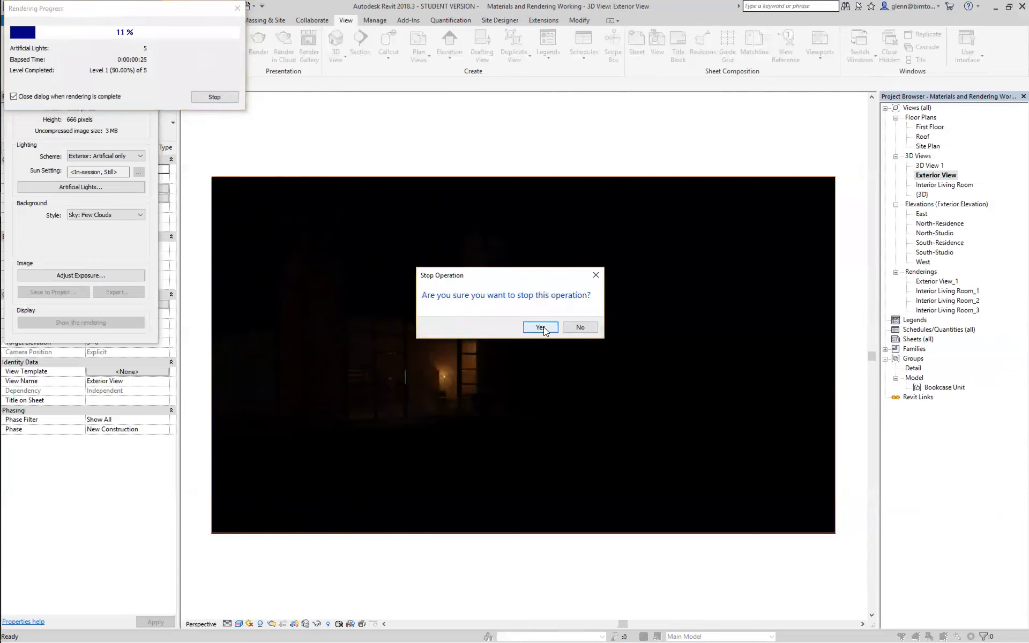
{"action": "left_click", "coordinate": [540, 326]}
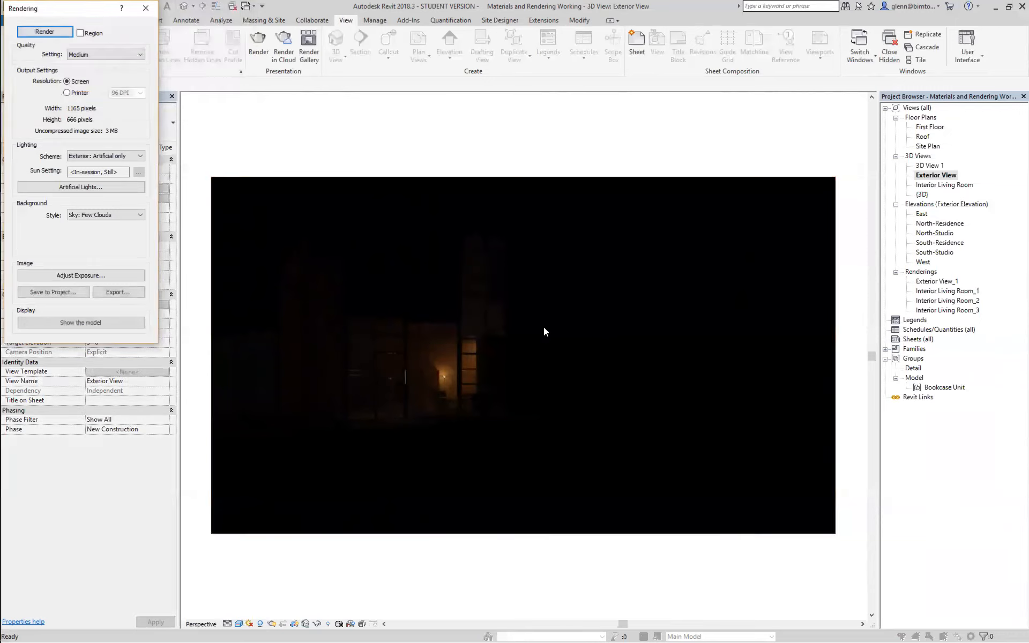
- Brighten the rendered exterior image by applying exposure values of 5.07, 3.19 and 2.24 in turn
{"action": "left_click", "coordinate": [100, 274]}
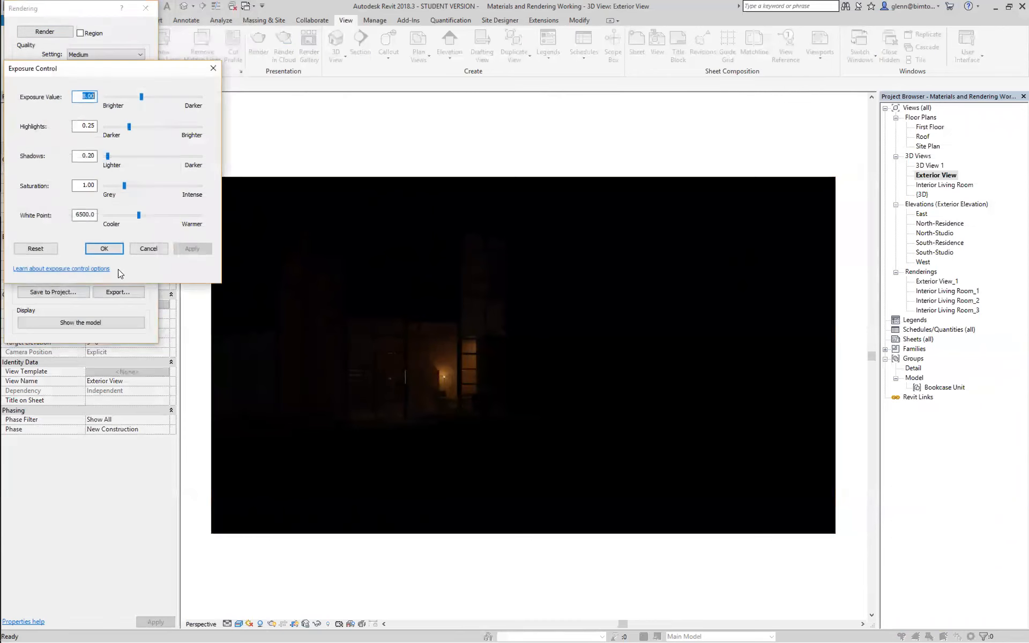
{"action": "left_click_drag", "start_coordinate": [140, 100], "coordinate": [127, 101]}
{"action": "left_click", "coordinate": [191, 245]}
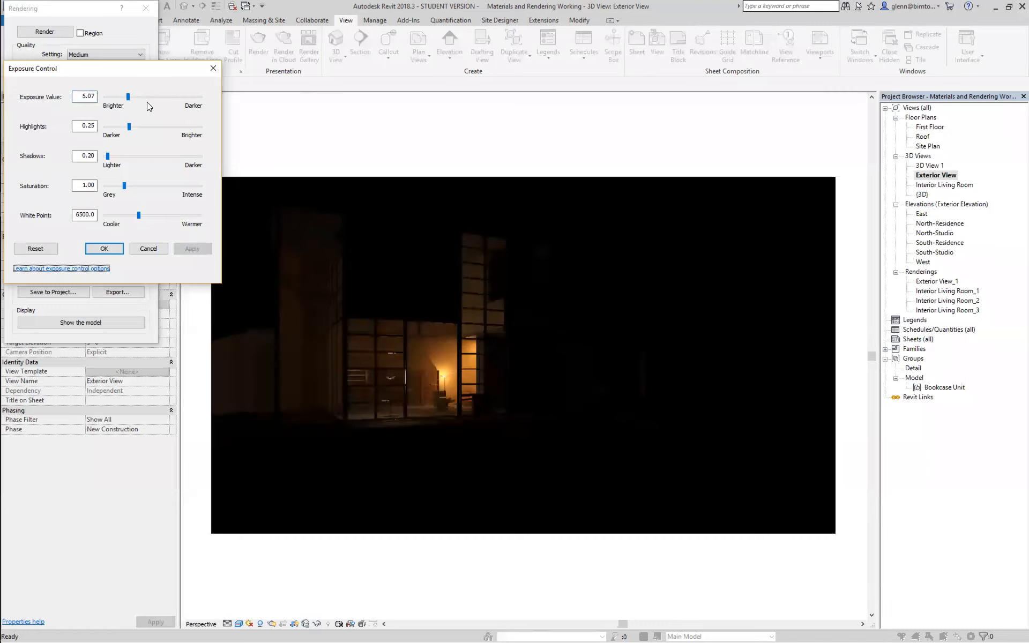
{"action": "left_click_drag", "start_coordinate": [128, 96], "coordinate": [119, 94]}
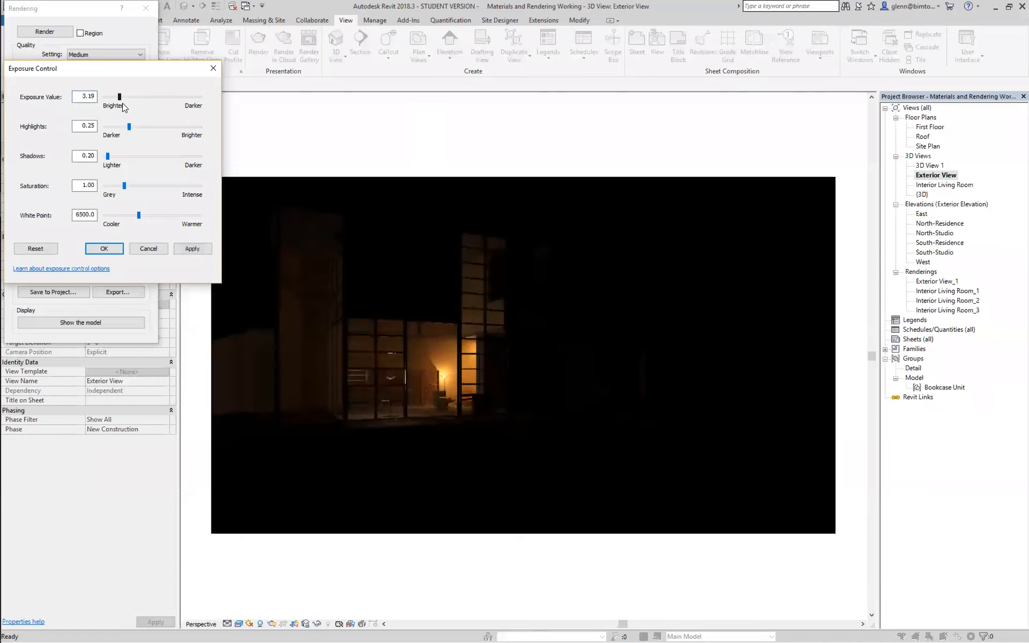
{"action": "left_click", "coordinate": [193, 248]}
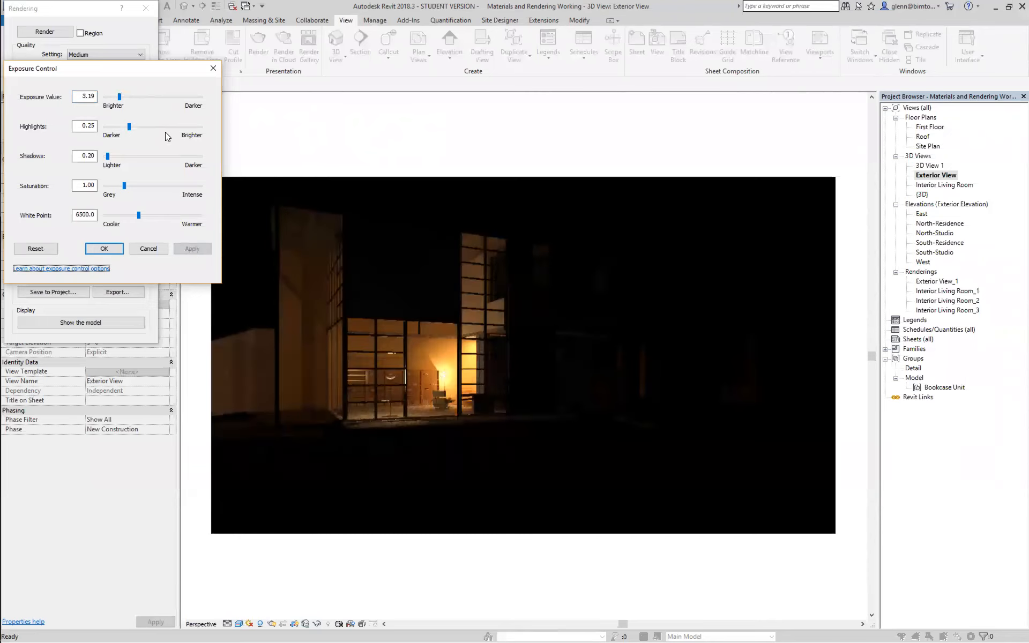
{"action": "left_click_drag", "start_coordinate": [120, 94], "coordinate": [116, 95]}
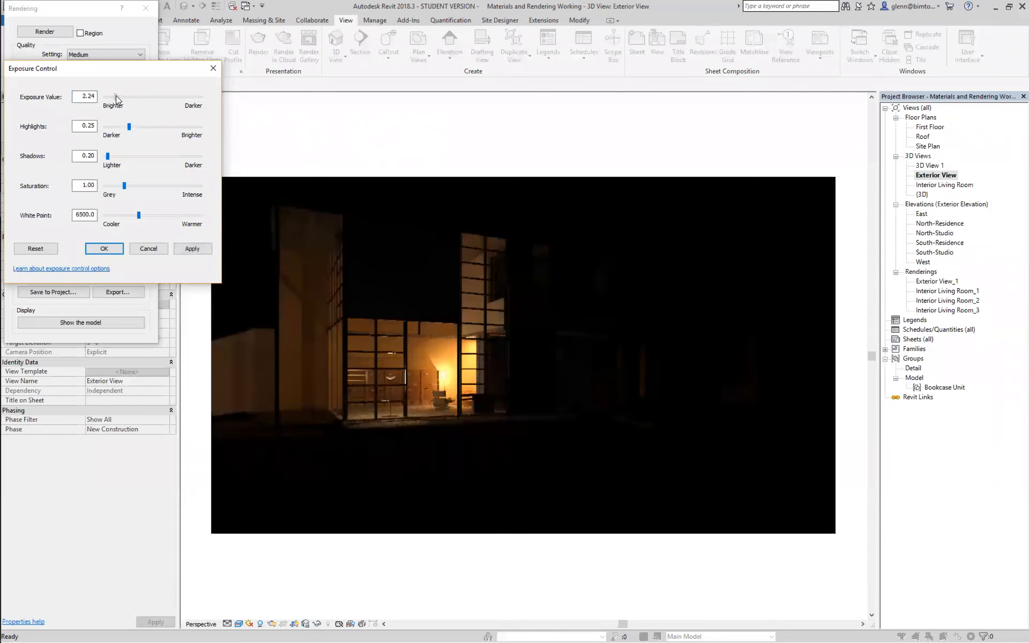
{"action": "left_click", "coordinate": [188, 246]}
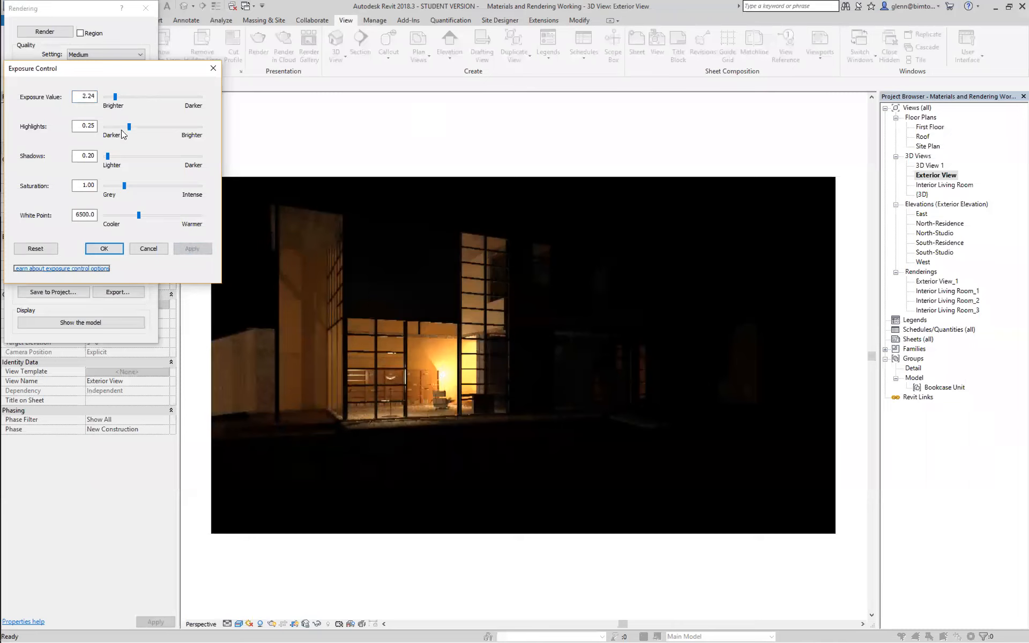
- Darken the exterior image's highlights to 0.11, and brighten the image by applying an exposure value of 1.65
{"action": "left_click", "coordinate": [129, 127]}
{"action": "left_click_drag", "start_coordinate": [114, 127], "coordinate": [116, 127]}
{"action": "left_click", "coordinate": [194, 247]}
{"action": "left_click_drag", "start_coordinate": [116, 96], "coordinate": [114, 97]}
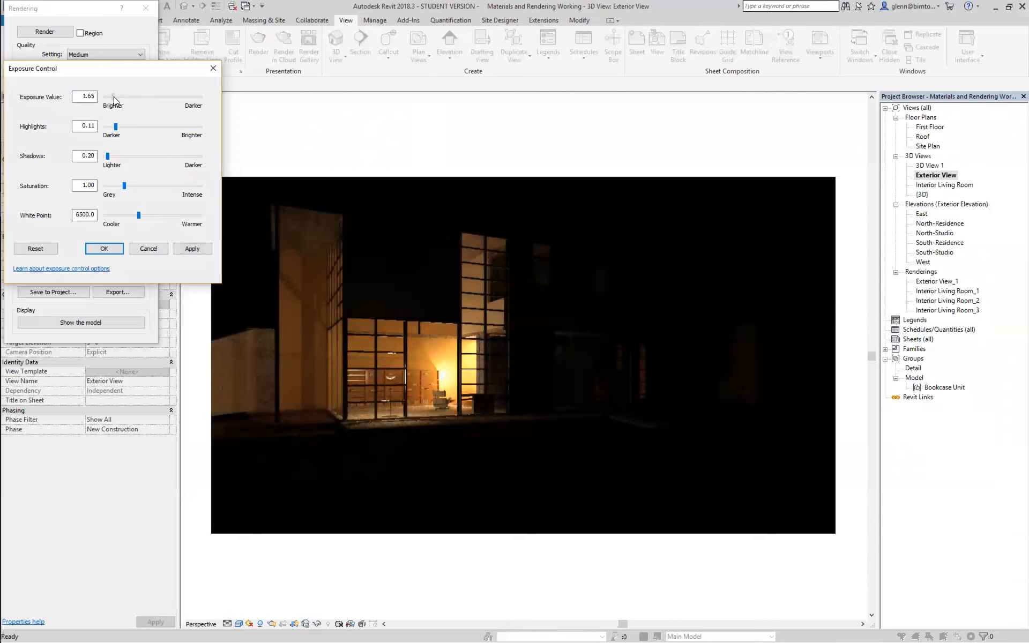
{"action": "left_click", "coordinate": [193, 250]}
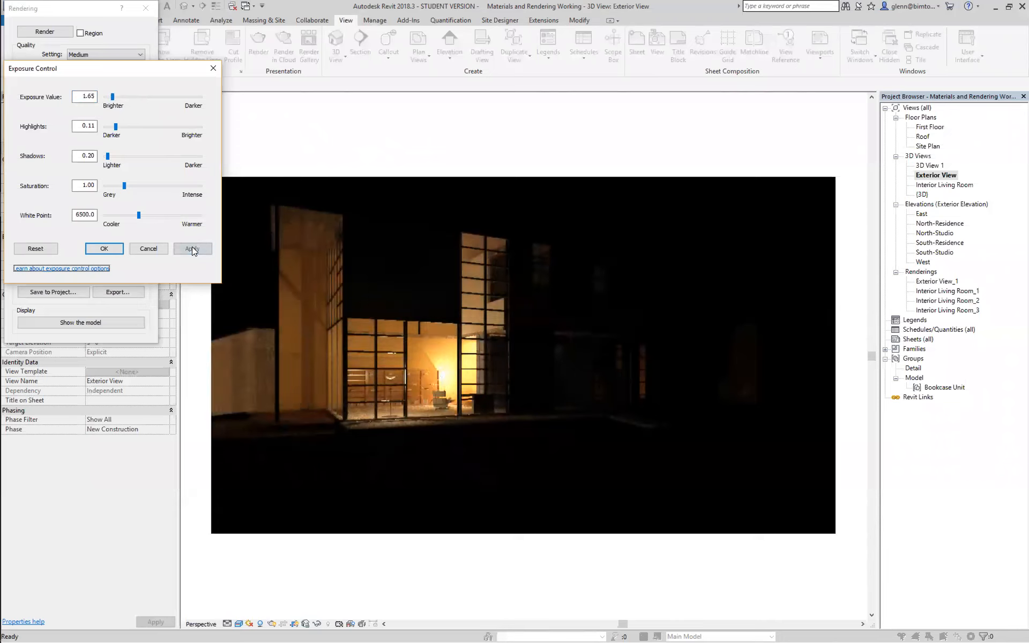